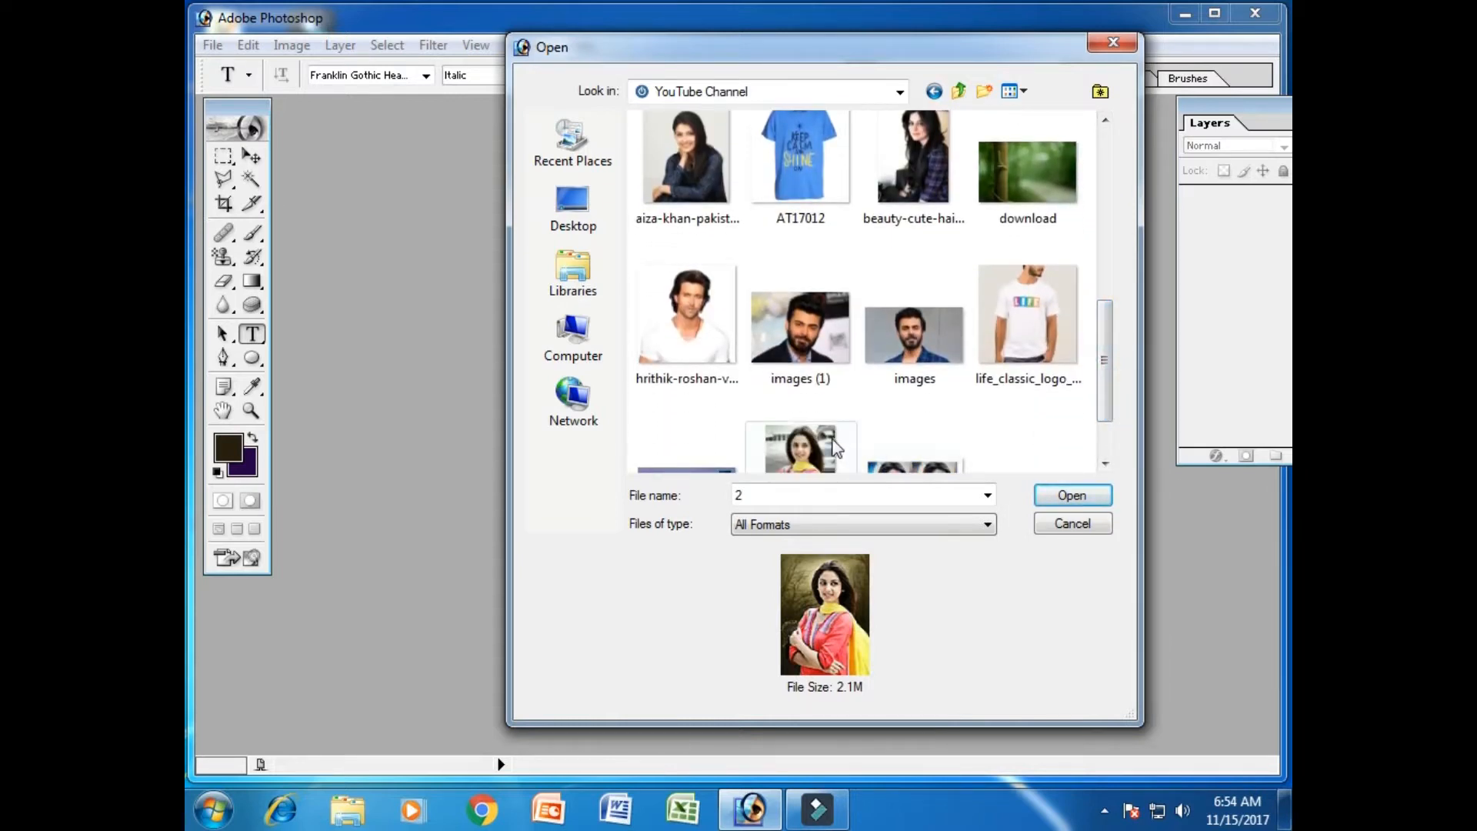
# - Open maya-ali-in-khoya-khoya-chaand.jpg and move its window to the middle of the workspace
pyautogui.click(800, 450)
pyautogui.click(1073, 495)
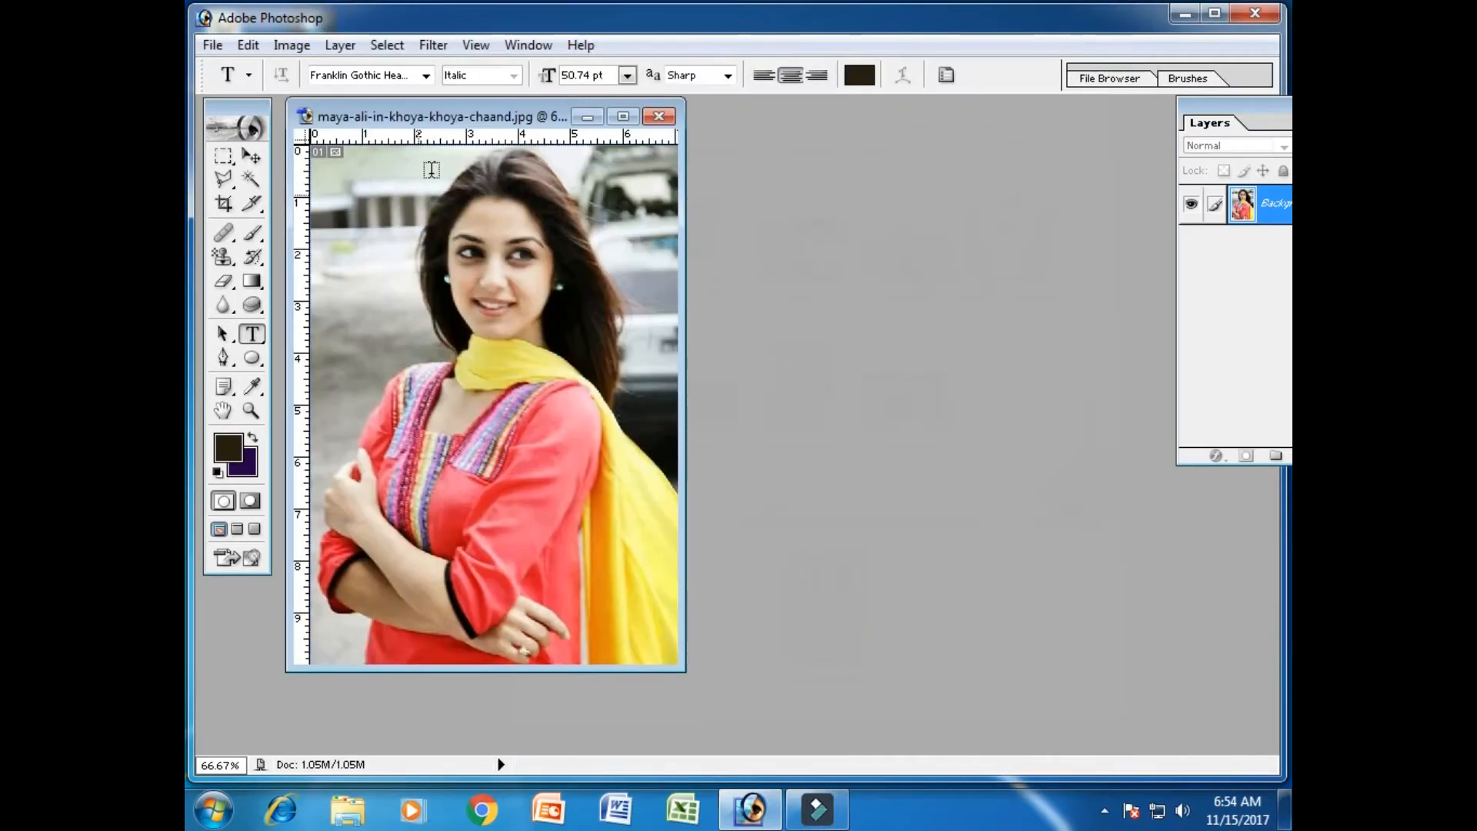
pyautogui.moveTo(437, 118); pyautogui.dragTo(666, 145)
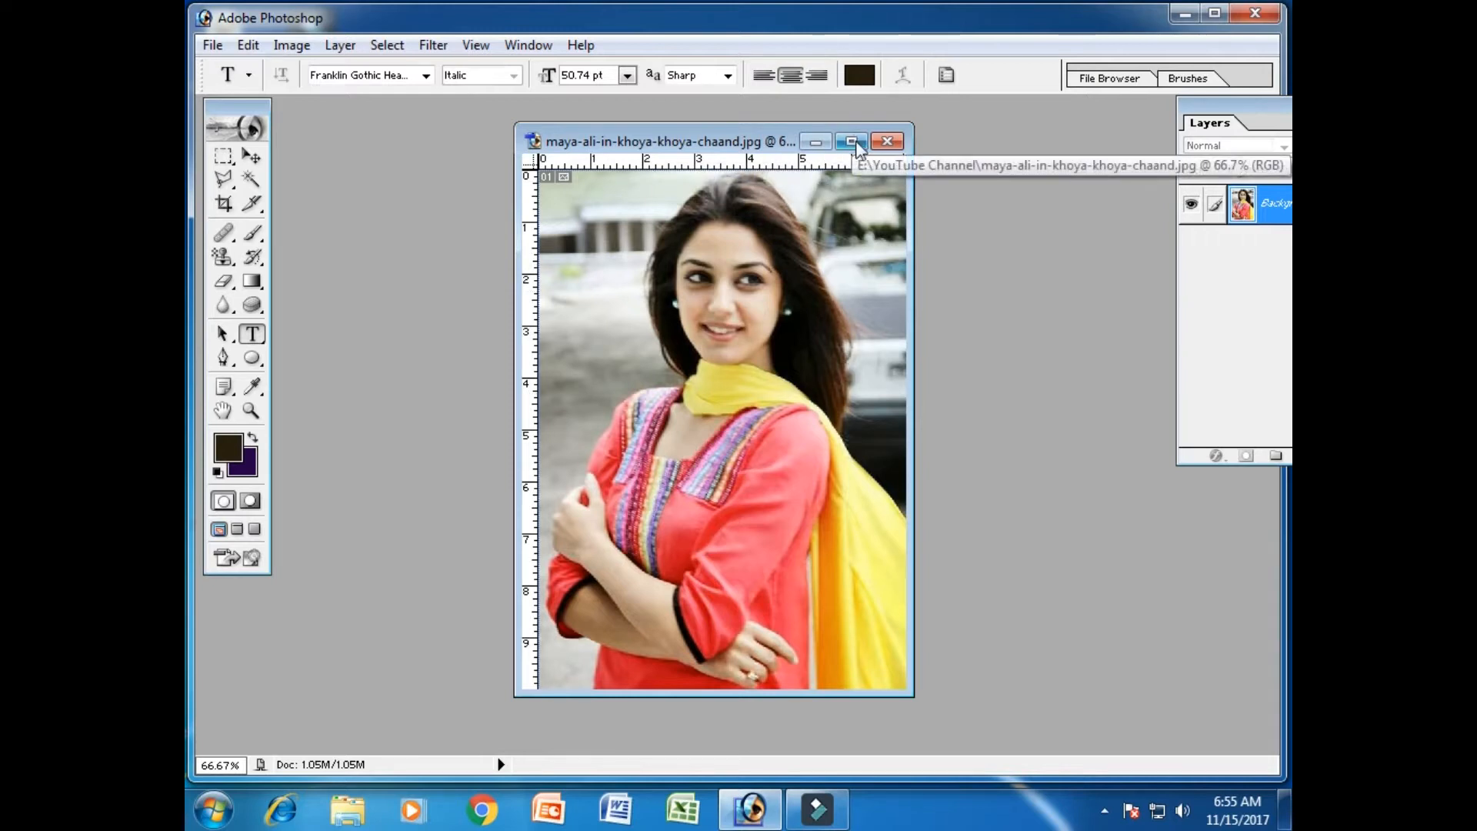
# - Open the background image Samad BG (10044) from the BG 1 folder inside All Wallpapars
pyautogui.doubleClick(1059, 220)
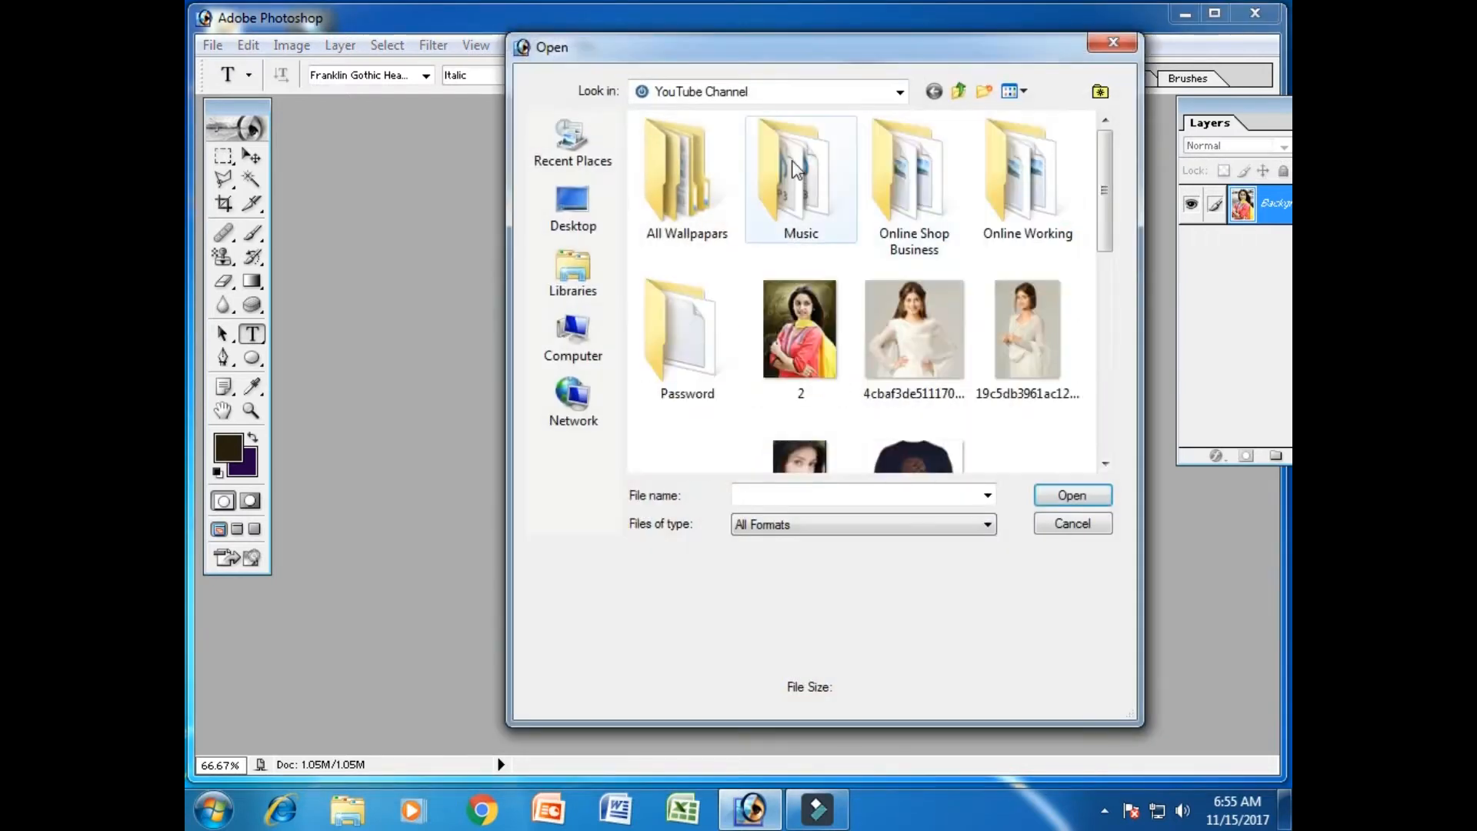
pyautogui.doubleClick(706, 162)
pyautogui.doubleClick(690, 251)
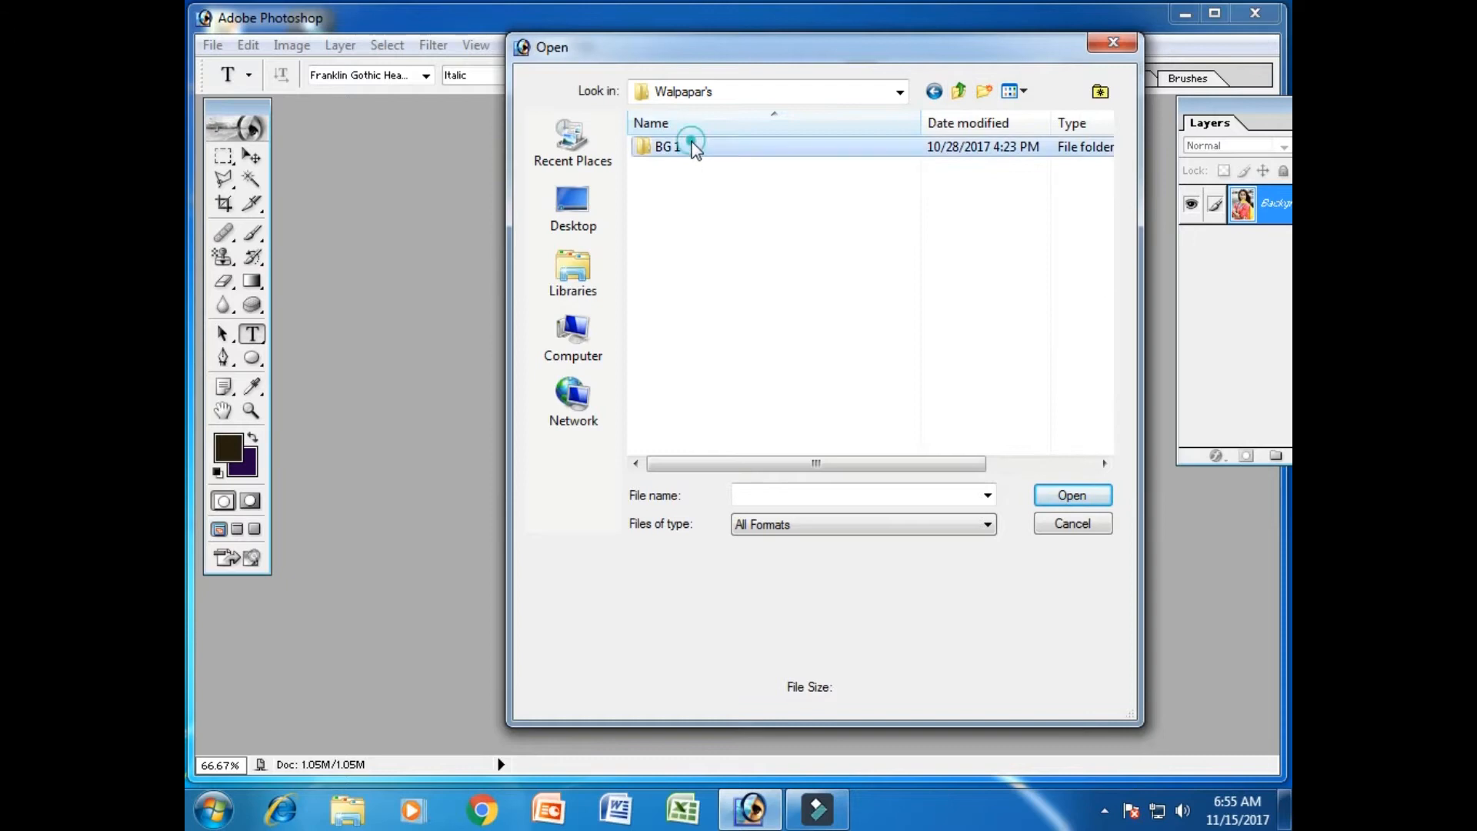
pyautogui.doubleClick(668, 146)
pyautogui.moveTo(1105, 148); pyautogui.dragTo(1117, 327)
pyautogui.click(817, 279)
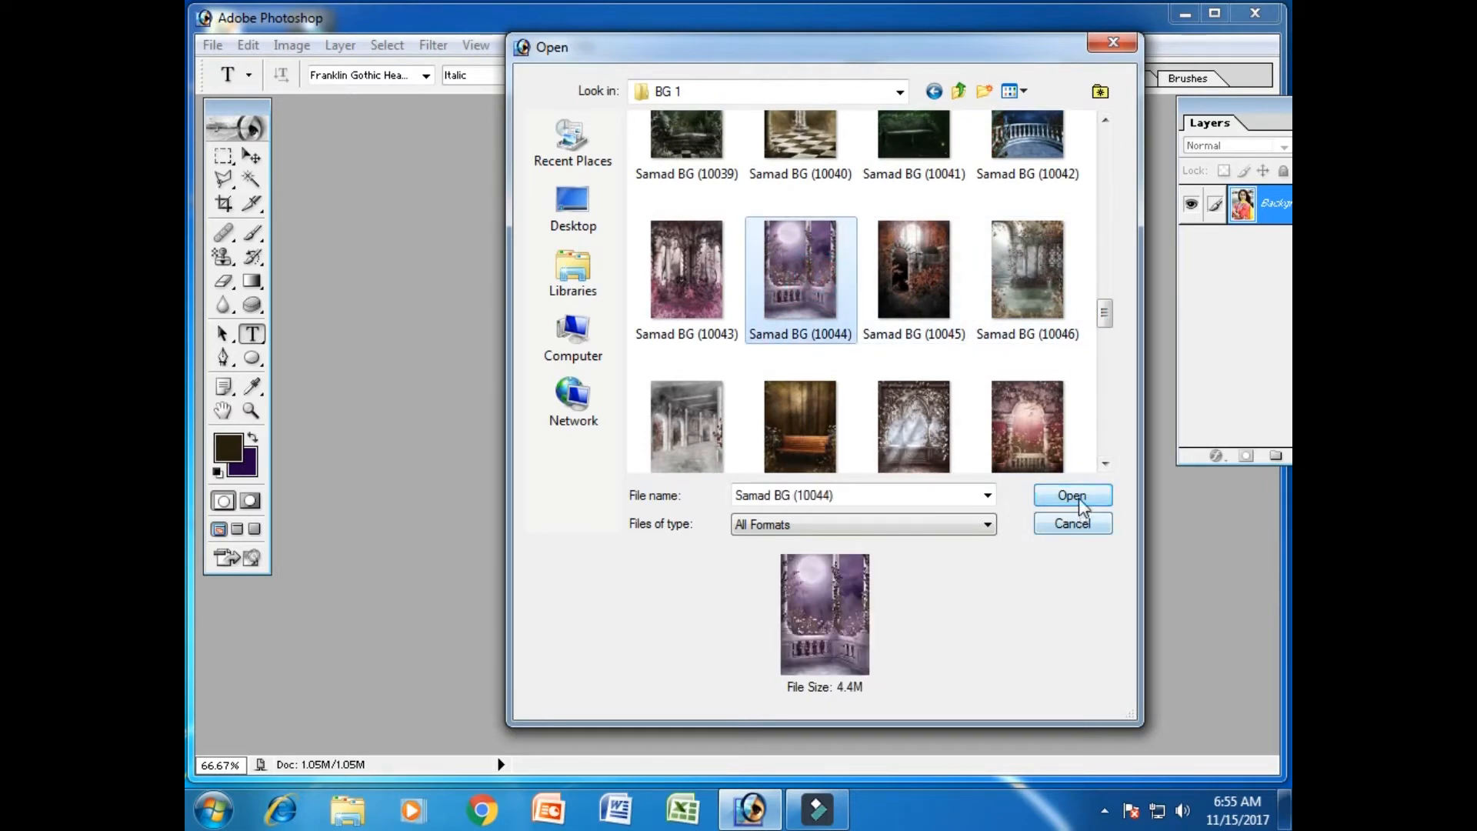
pyautogui.click(1072, 496)
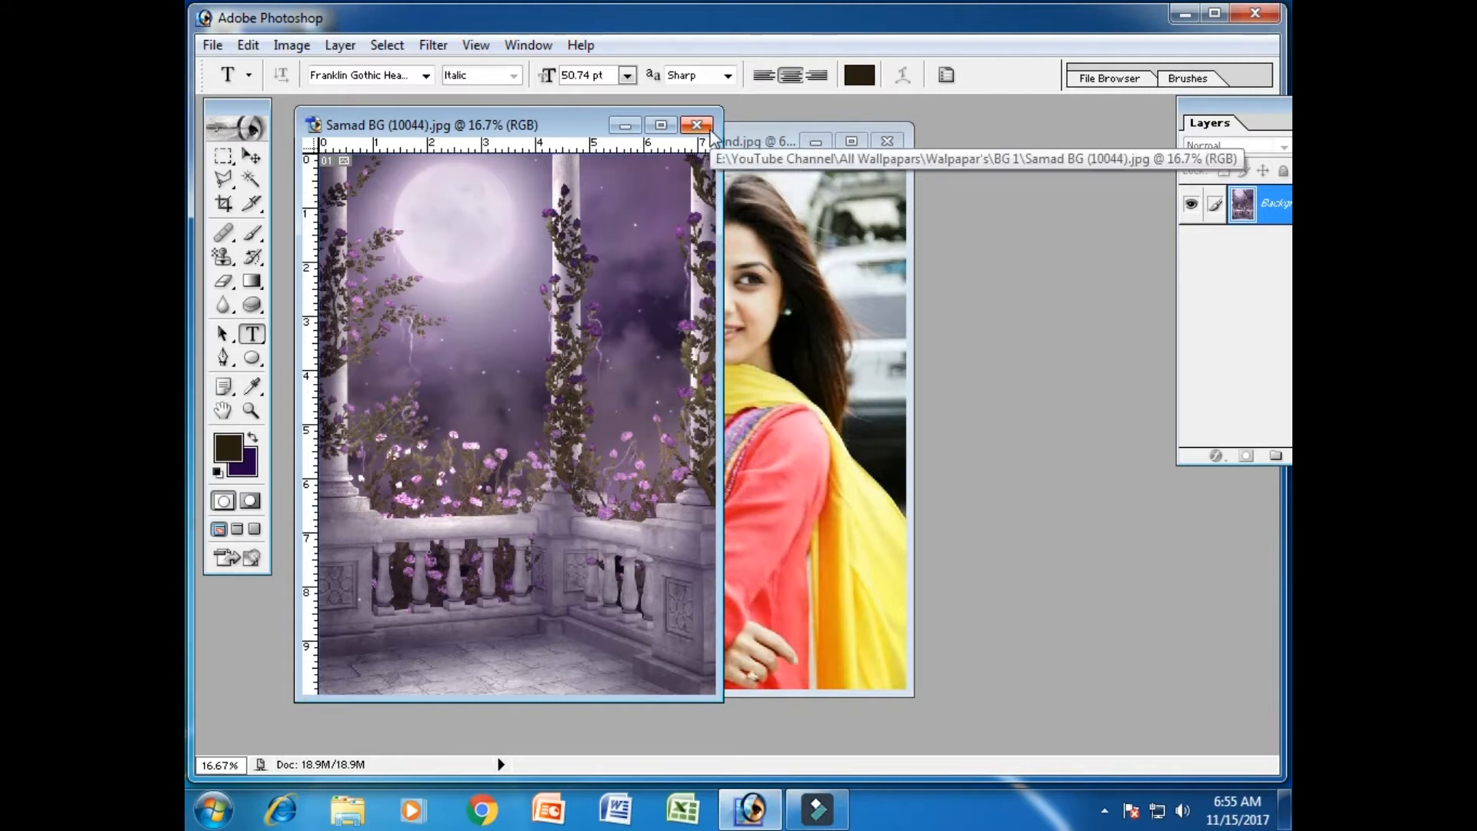
# - Place the portrait window beside the background window and copy the portrait into Samad BG (10044) with the Move Tool
pyautogui.click(762, 142)
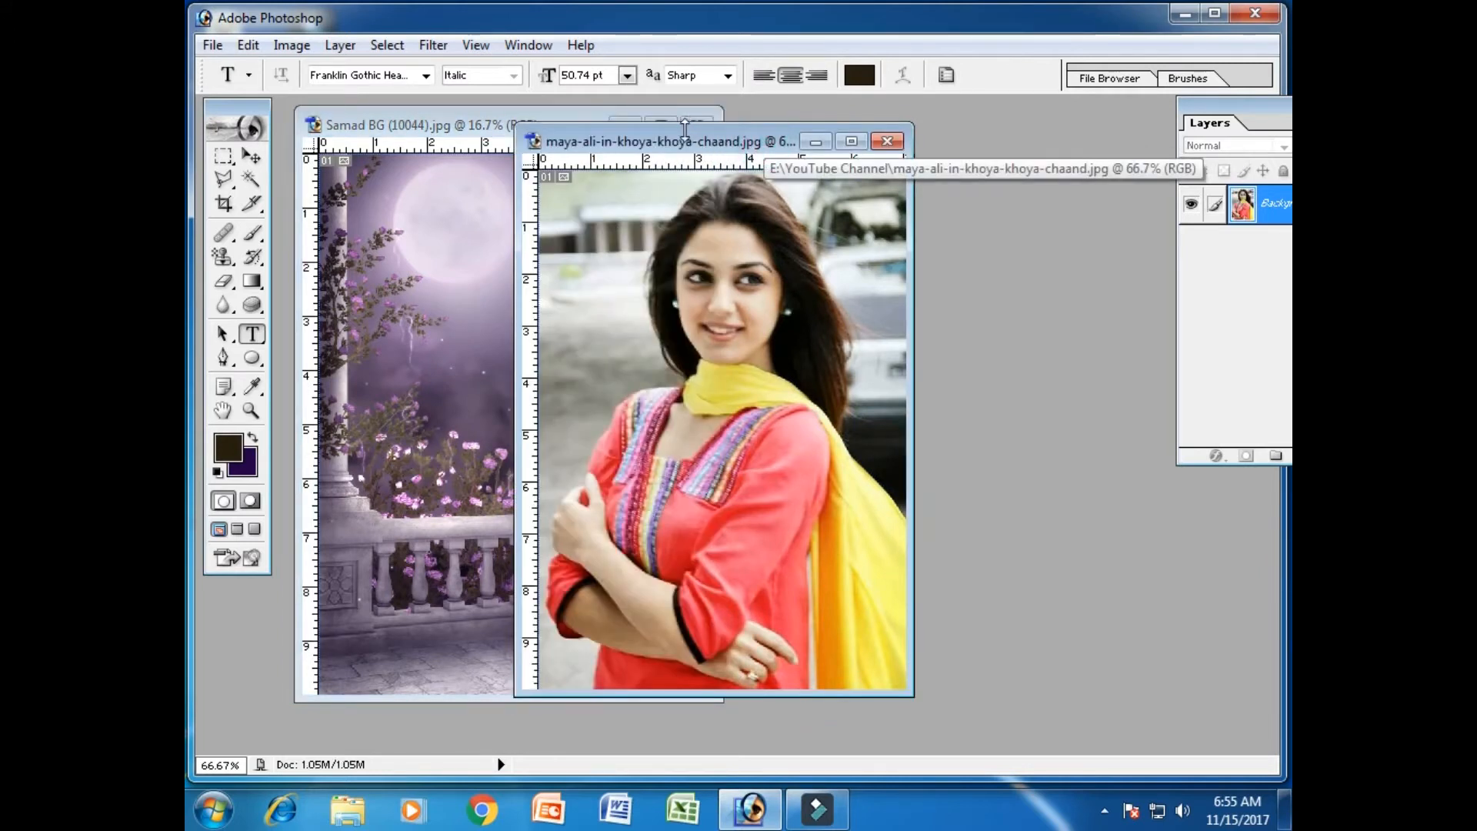
pyautogui.moveTo(693, 129); pyautogui.dragTo(920, 132)
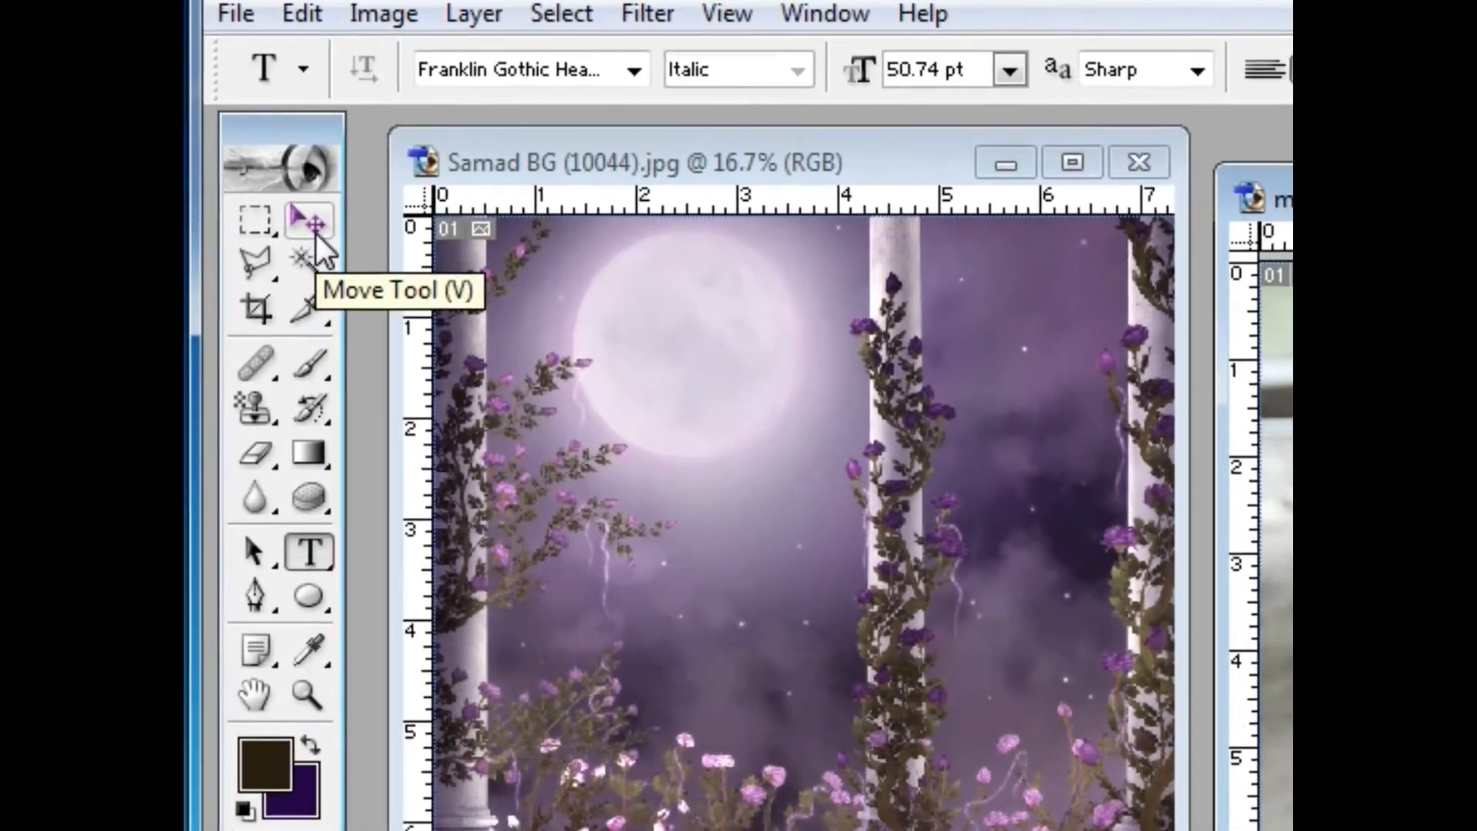
pyautogui.click(293, 209)
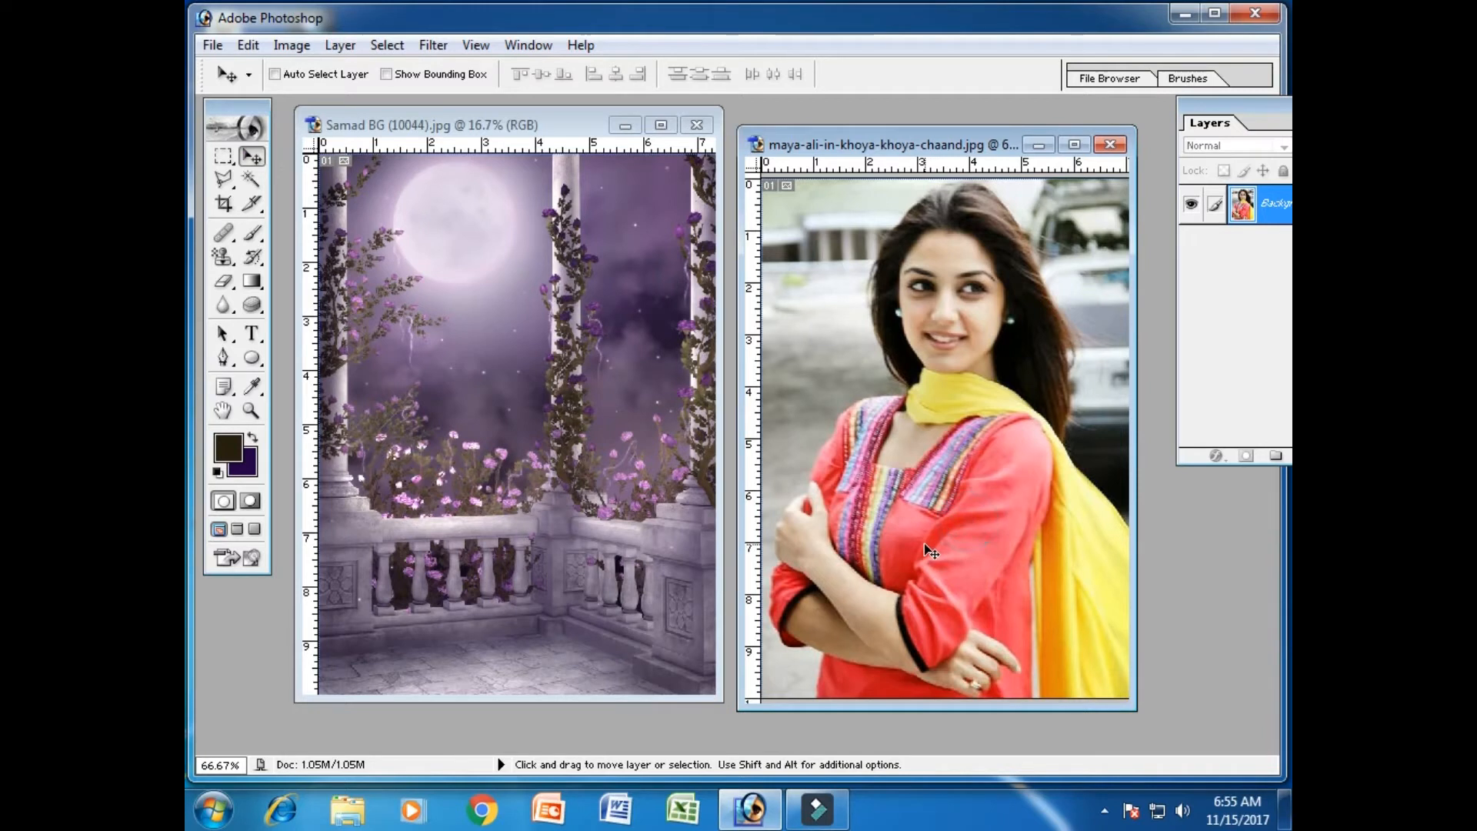
pyautogui.moveTo(924, 543); pyautogui.dragTo(480, 425)
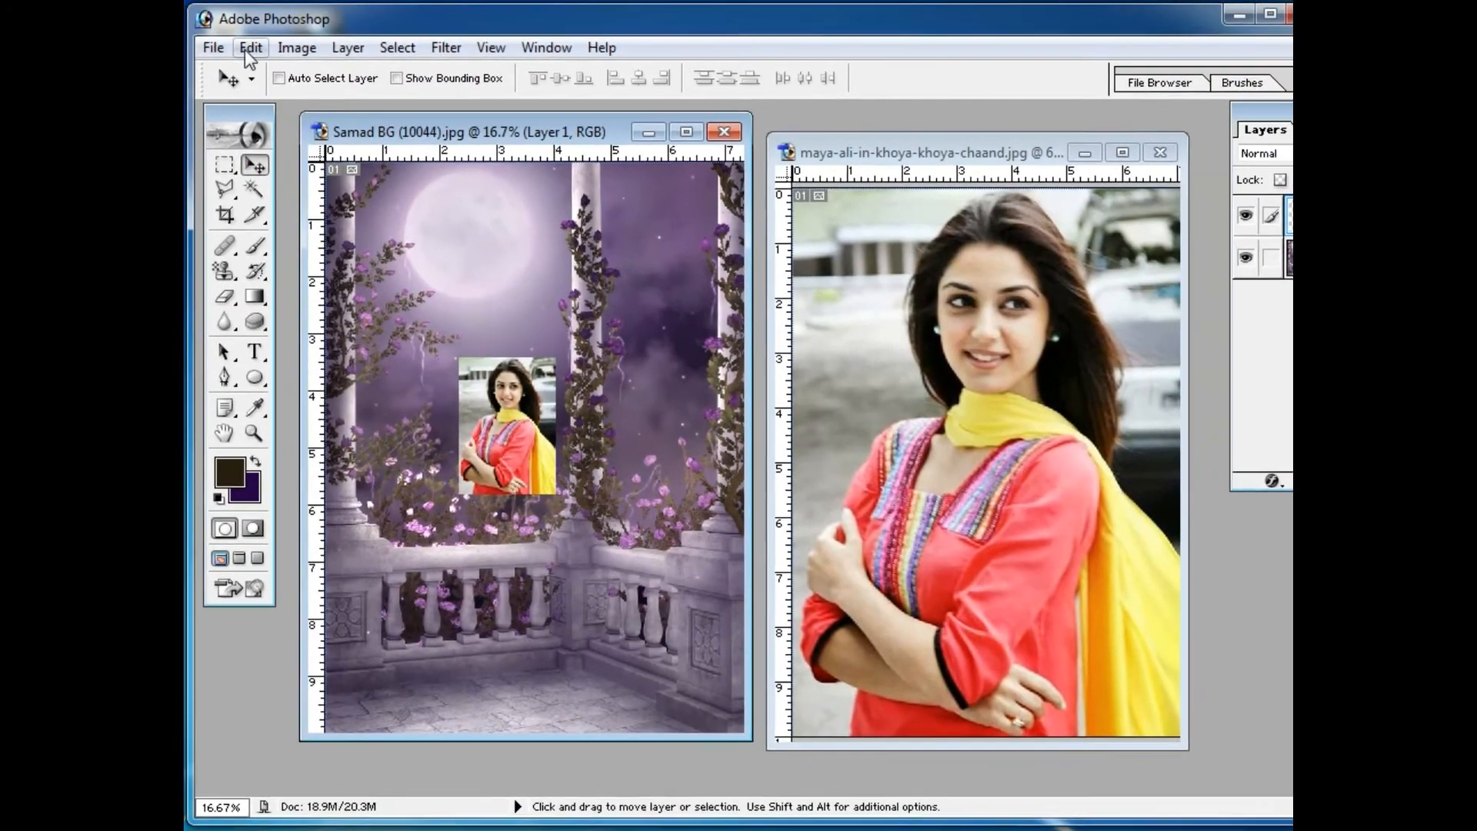
# - Try scaling the portrait layer to about 281% by 276% with a -1.3° rotation using Free Transform, and undo it
pyautogui.click(247, 44)
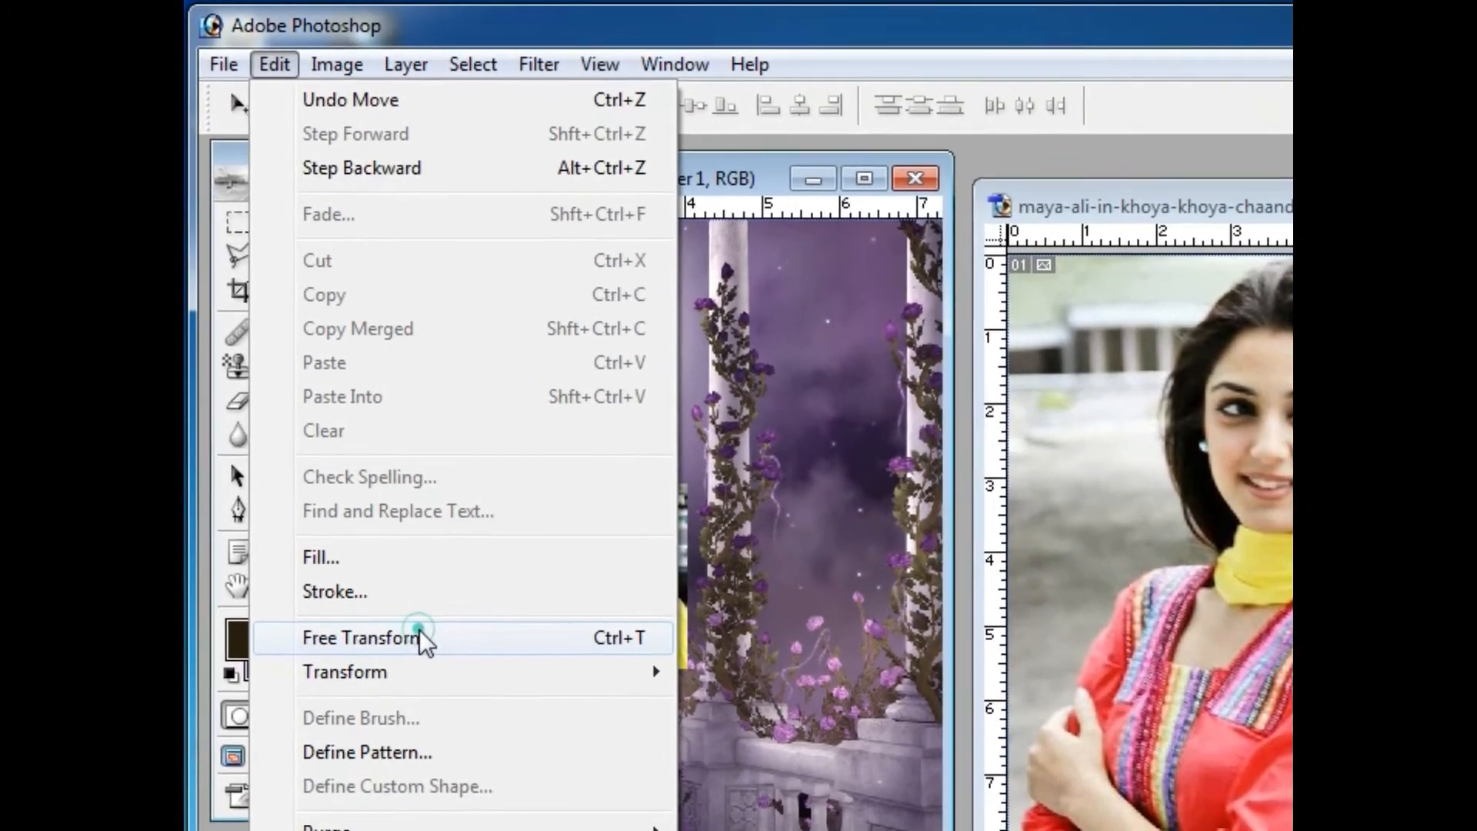
pyautogui.click(397, 564)
pyautogui.moveTo(712, 700)
pyautogui.mouseDown()
pyautogui.moveTo(874, 830)
pyautogui.moveTo(942, 830)
pyautogui.moveTo(700, 683)
pyautogui.mouseUp()
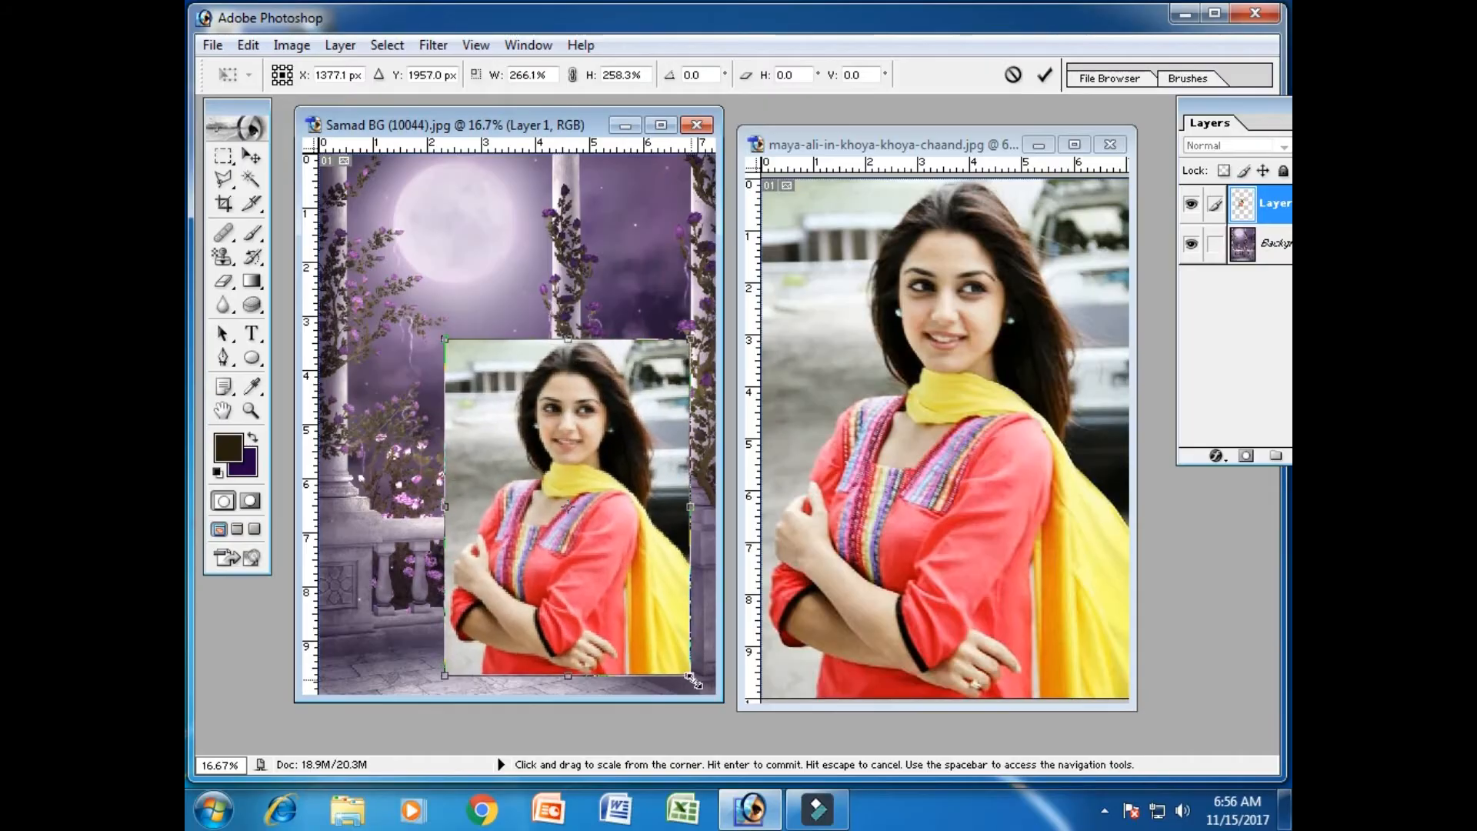
pyautogui.moveTo(445, 339); pyautogui.dragTo(436, 320)
pyautogui.moveTo(422, 288); pyautogui.dragTo(389, 223)
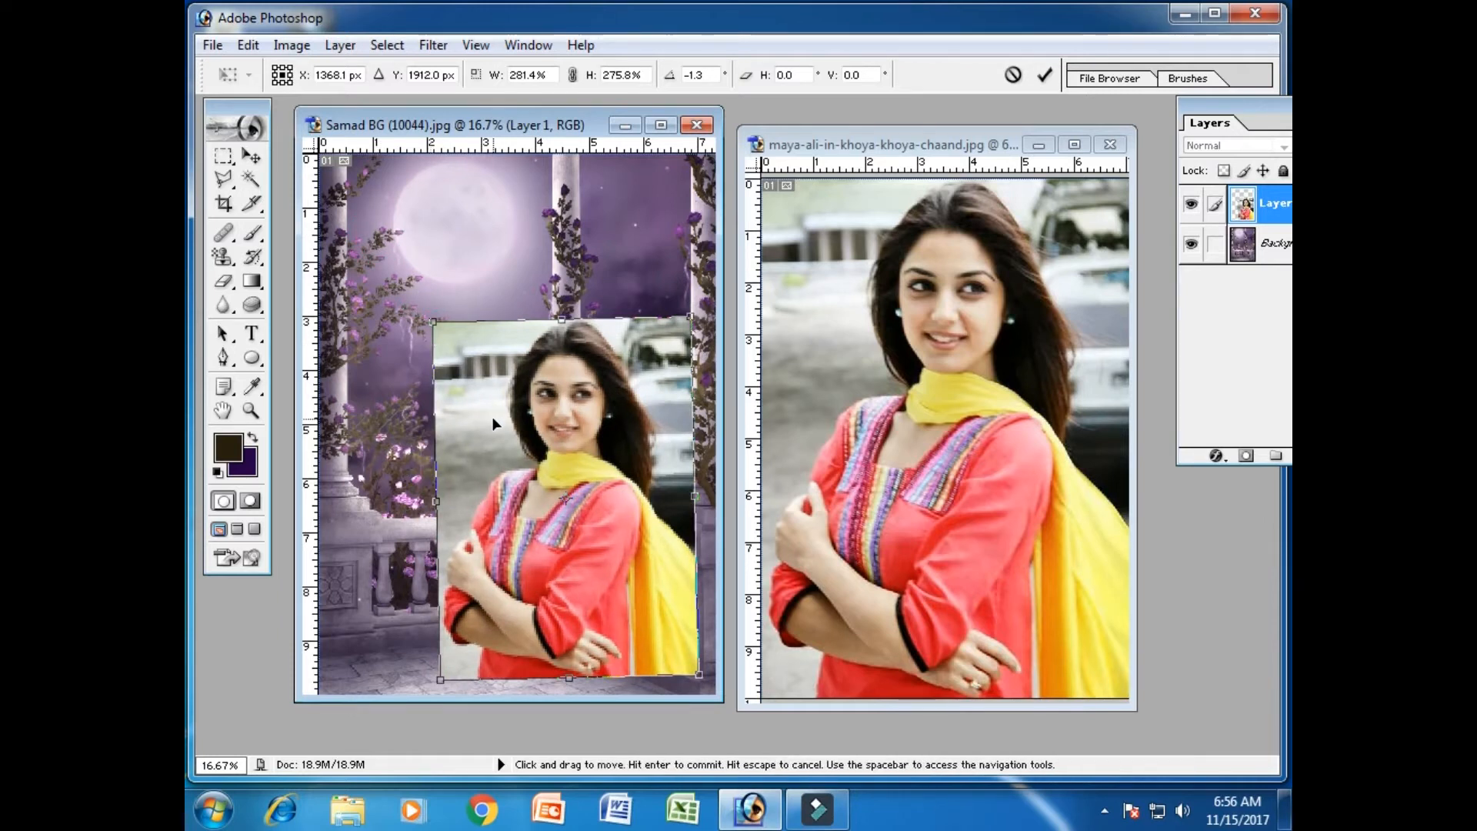
pyautogui.press('Return')
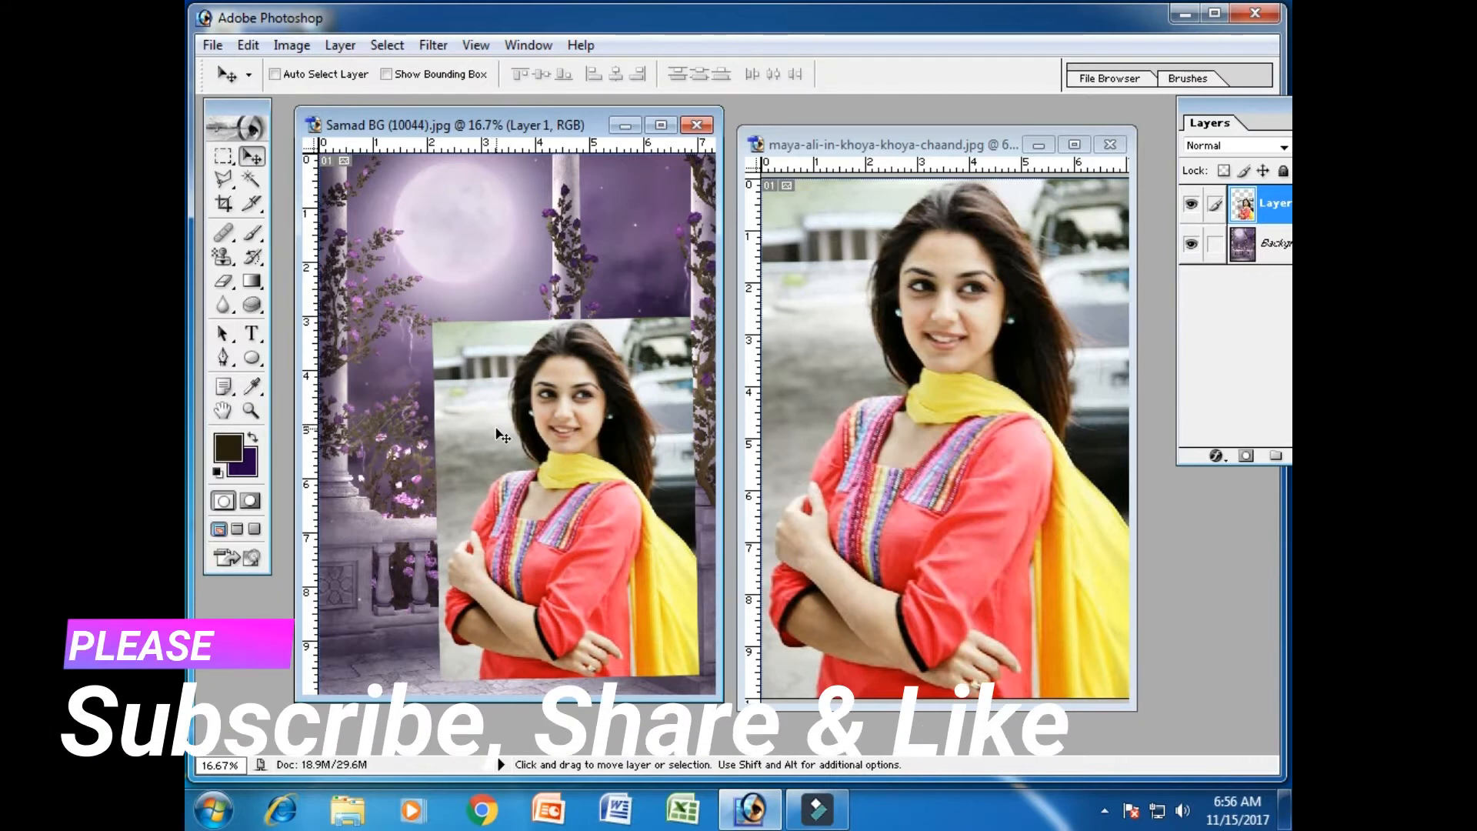
pyautogui.hotkey('ctrl', 'z')
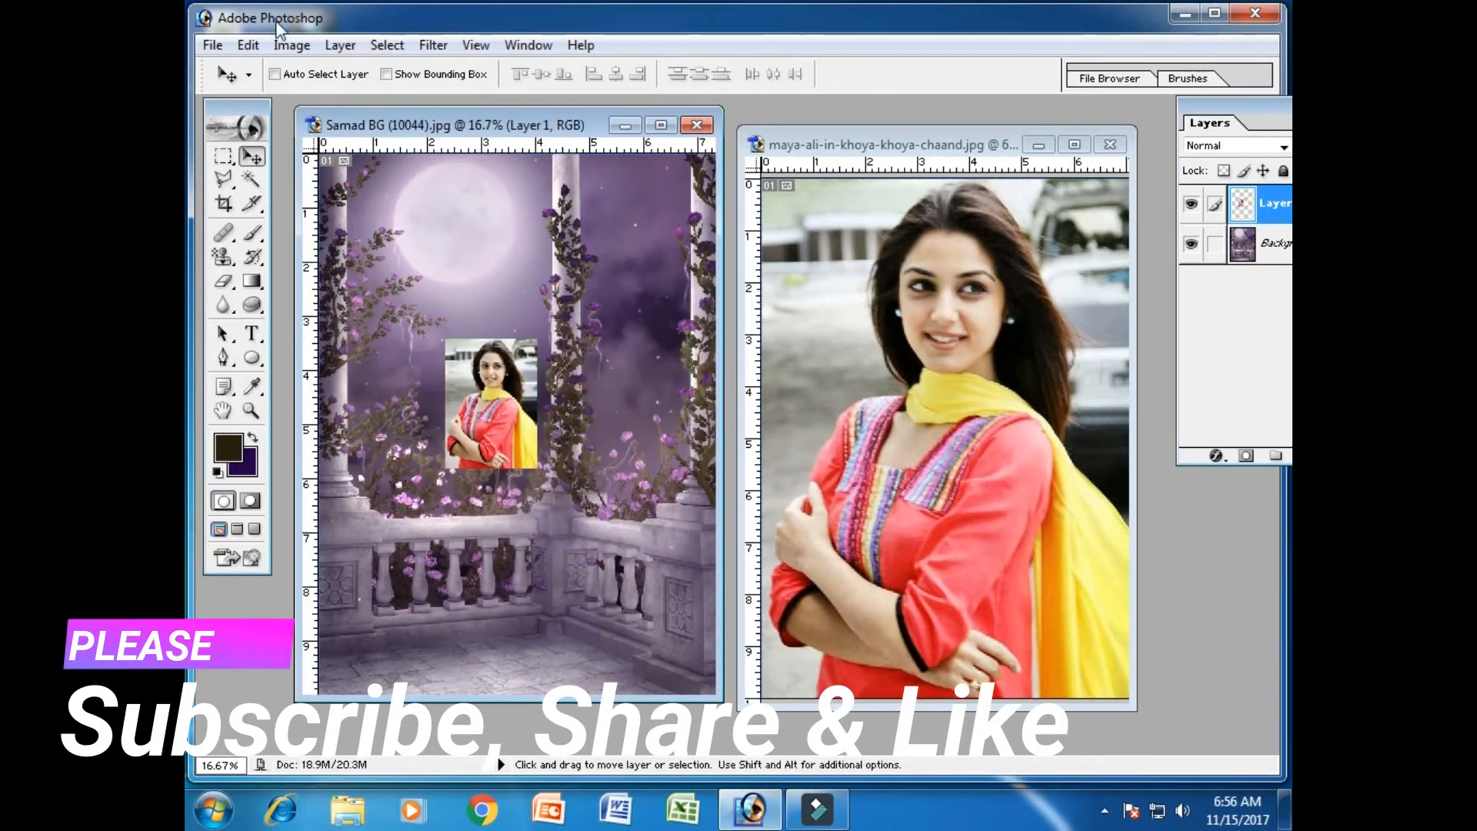
# - Enlarge the portrait layer with Free Transform to cover most of the background, and center it horizontally on the canvas
pyautogui.click(247, 45)
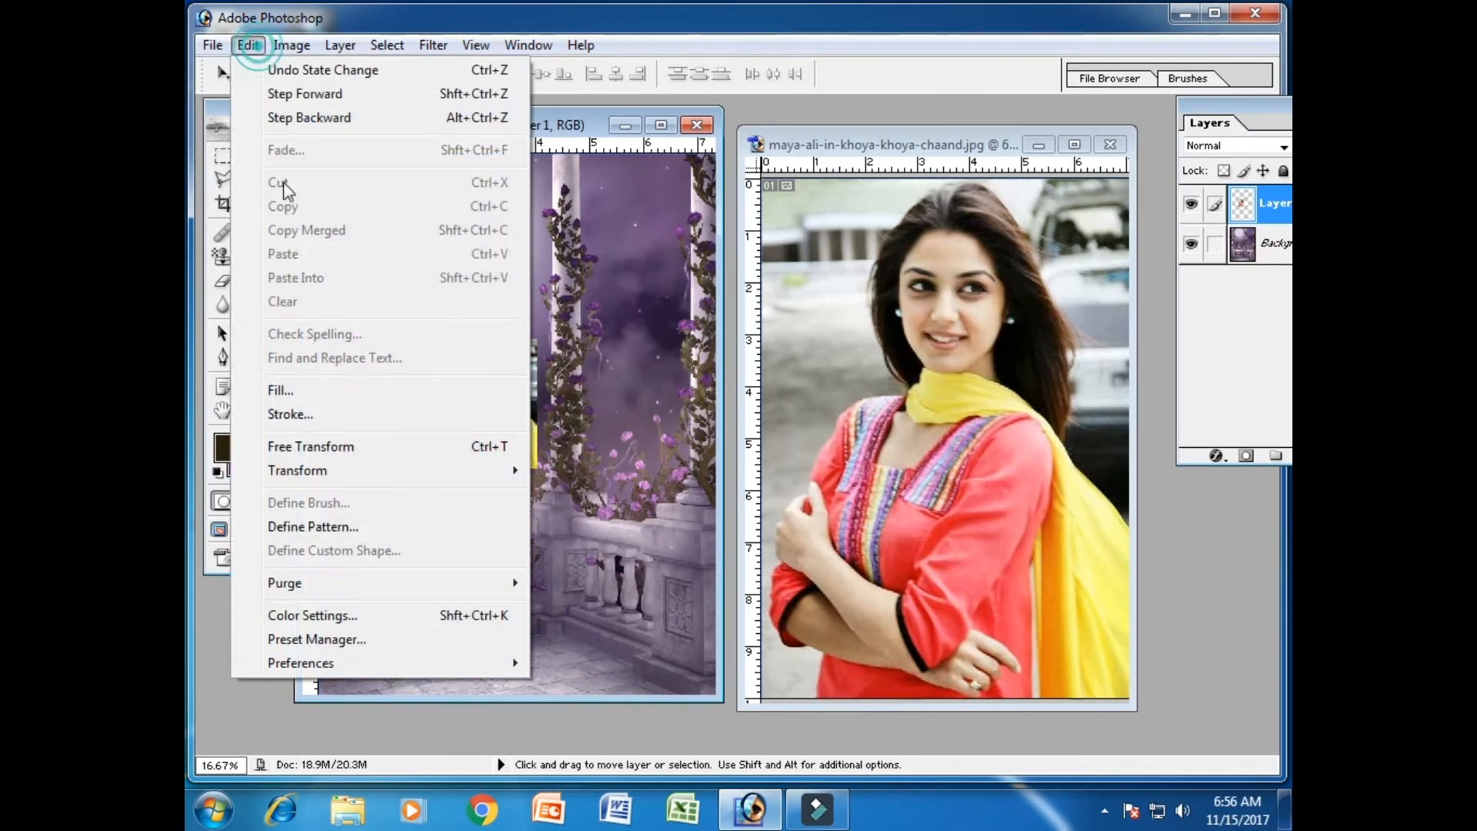
pyautogui.click(386, 452)
pyautogui.moveTo(444, 339); pyautogui.dragTo(316, 184)
pyautogui.moveTo(543, 482); pyautogui.dragTo(655, 625)
pyautogui.press('Return')
pyautogui.moveTo(493, 362); pyautogui.dragTo(523, 367)
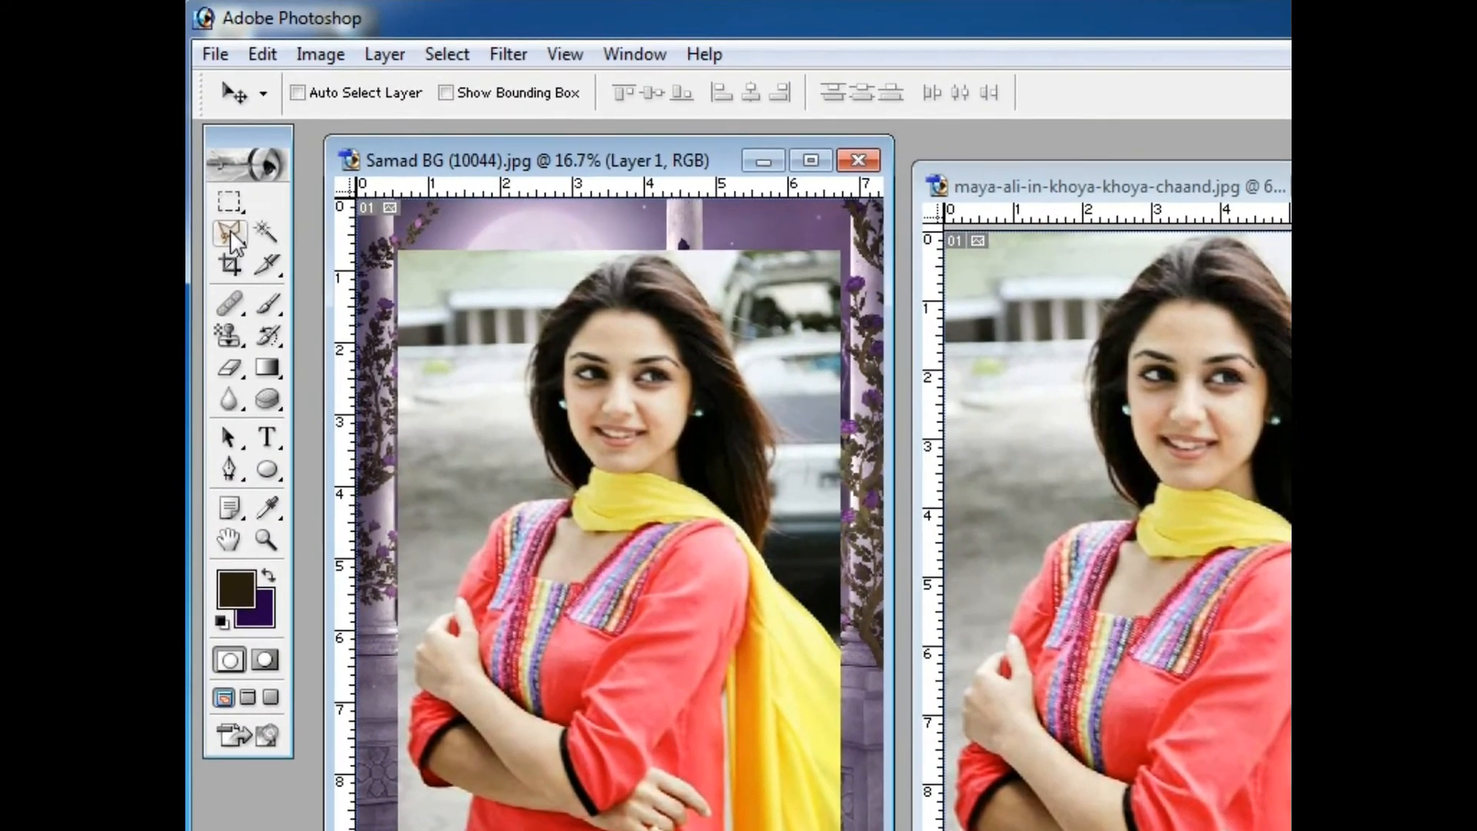
# - Switch to the Polygonal Lasso Tool and maximize the Samad BG (10044) document window
pyautogui.click(227, 202)
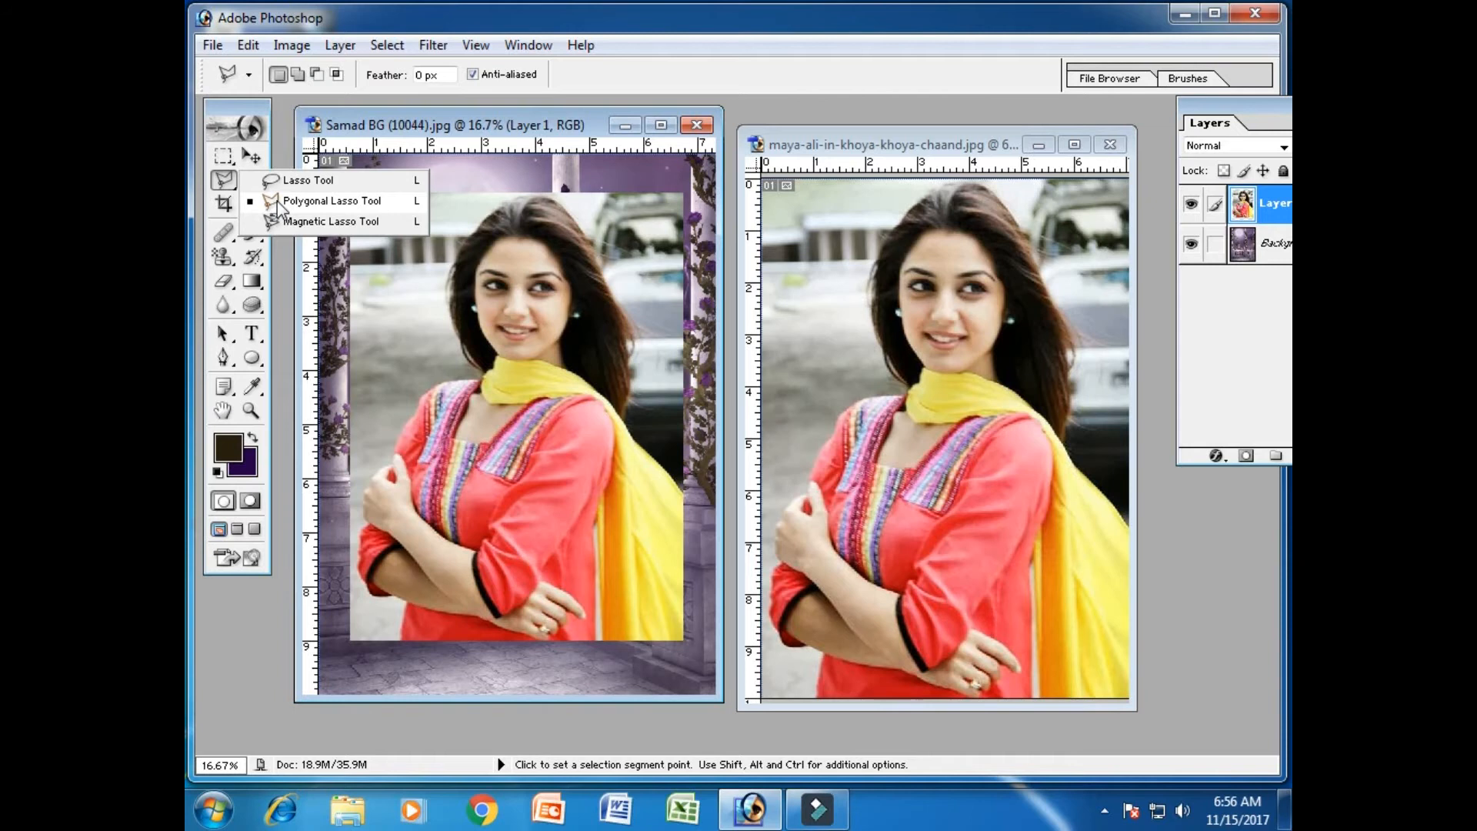
pyautogui.click(334, 202)
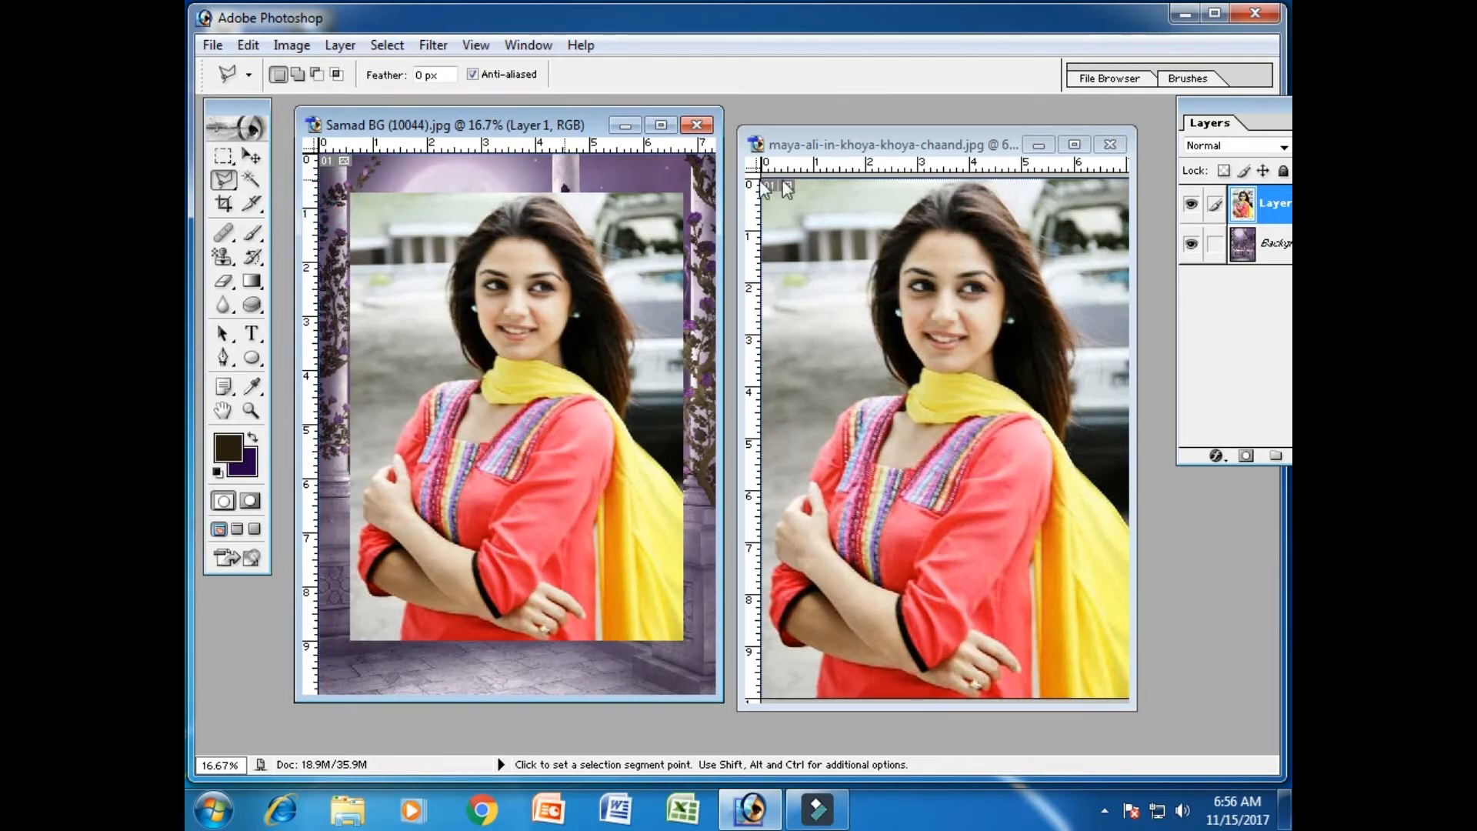
pyautogui.click(661, 126)
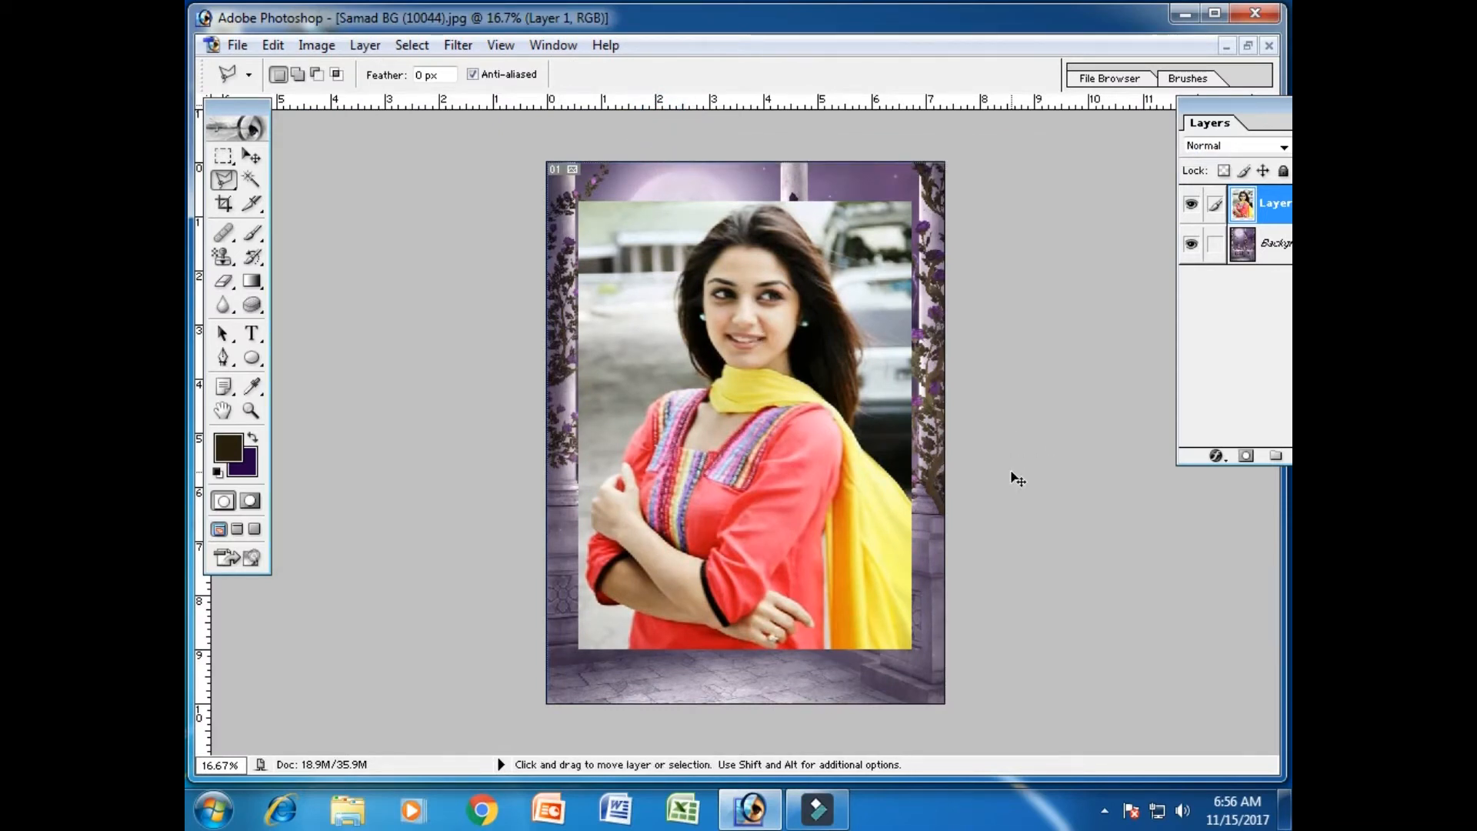
# - Start a Polygonal Lasso outline at the portrait's right border and trace the yellow scarf's upper edge to the hair tips
pyautogui.hotkey('ctrl', '+')
pyautogui.hotkey('ctrl', '+')
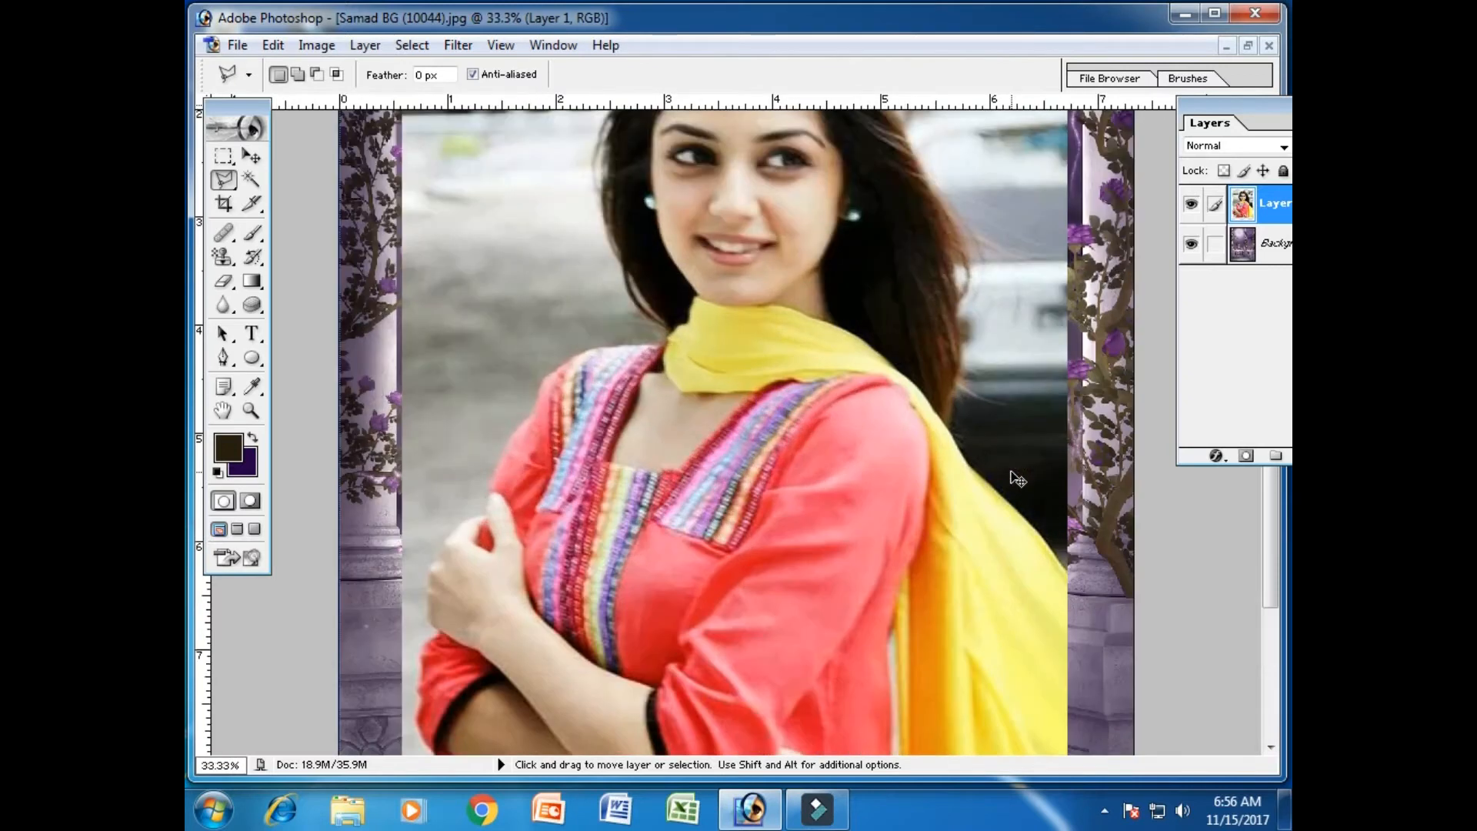
pyautogui.hotkey('ctrl', '+')
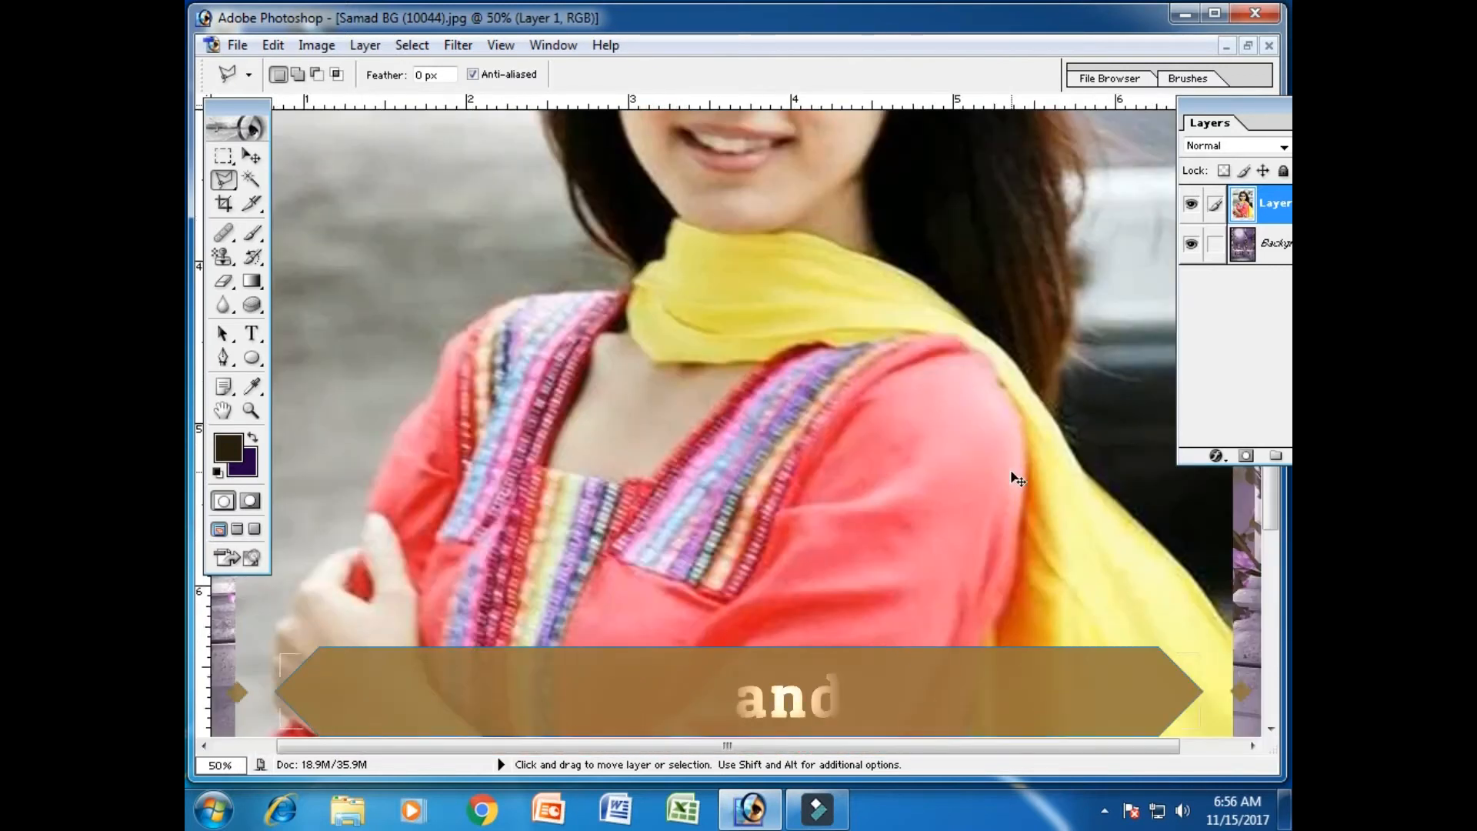
pyautogui.hotkey('ctrl', '-')
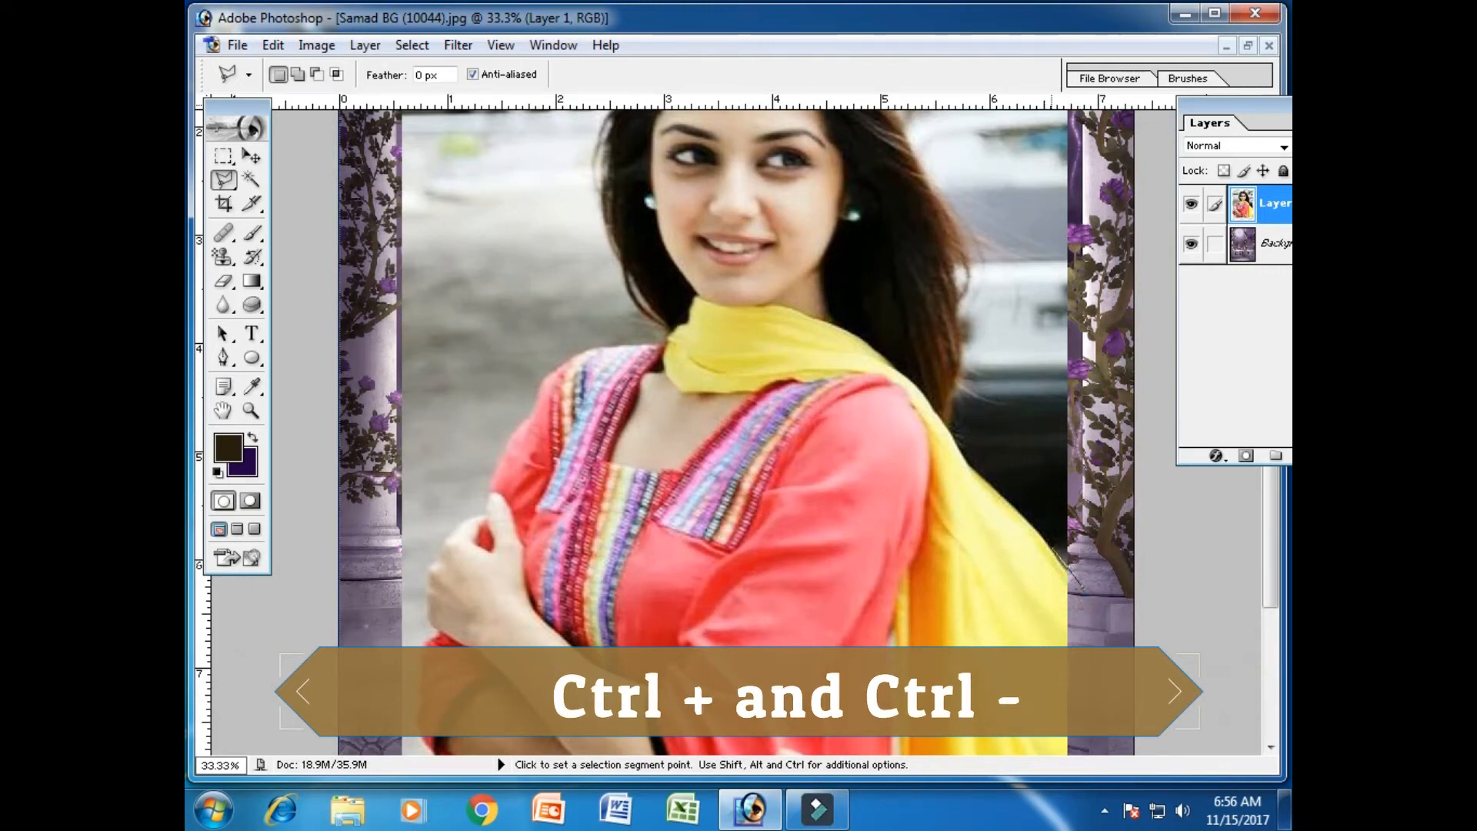
pyautogui.hotkey('ctrl', '+')
pyautogui.hotkey('ctrl', '+')
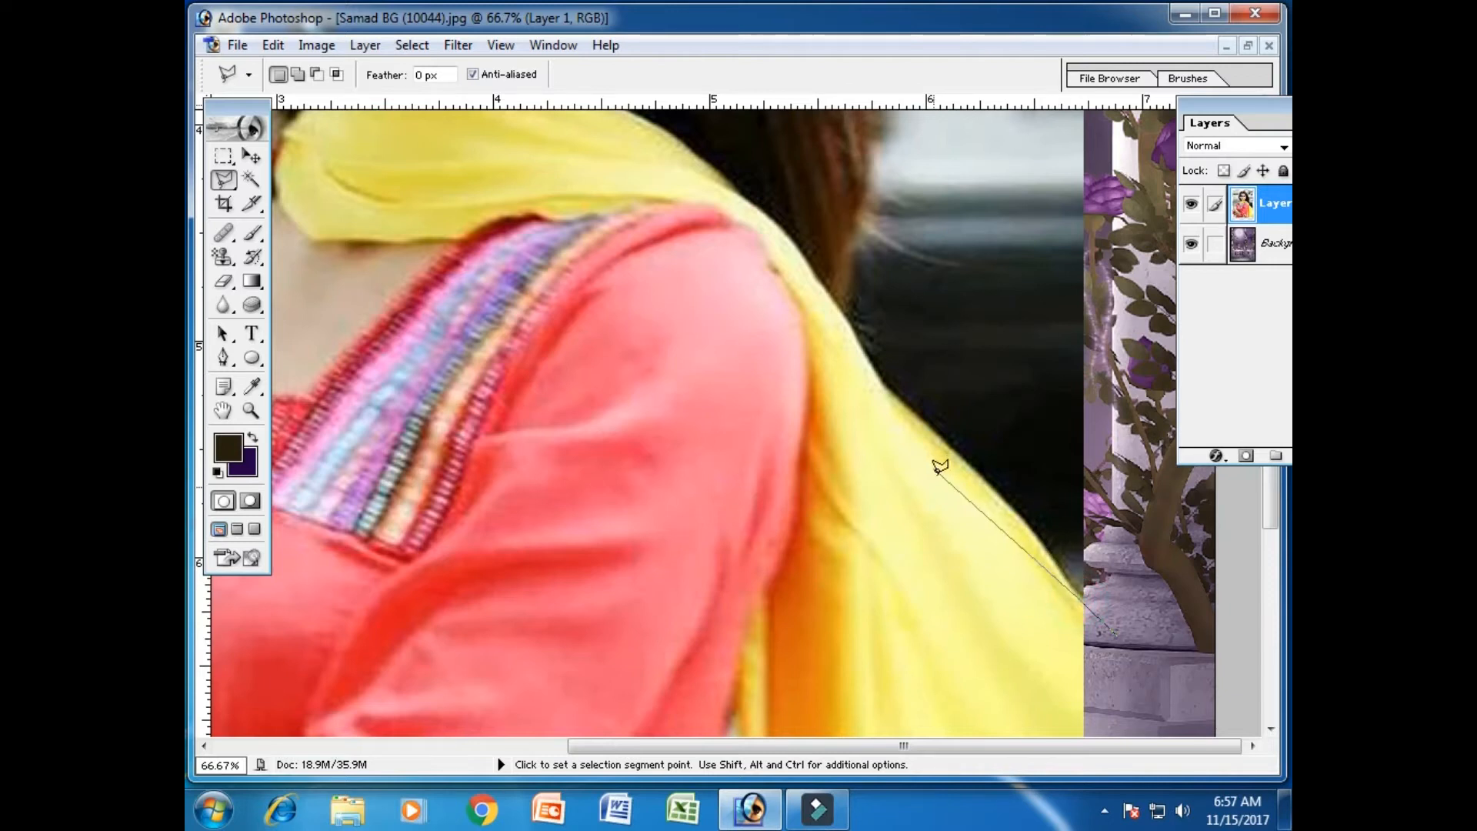
pyautogui.click(1014, 514)
pyautogui.click(885, 386)
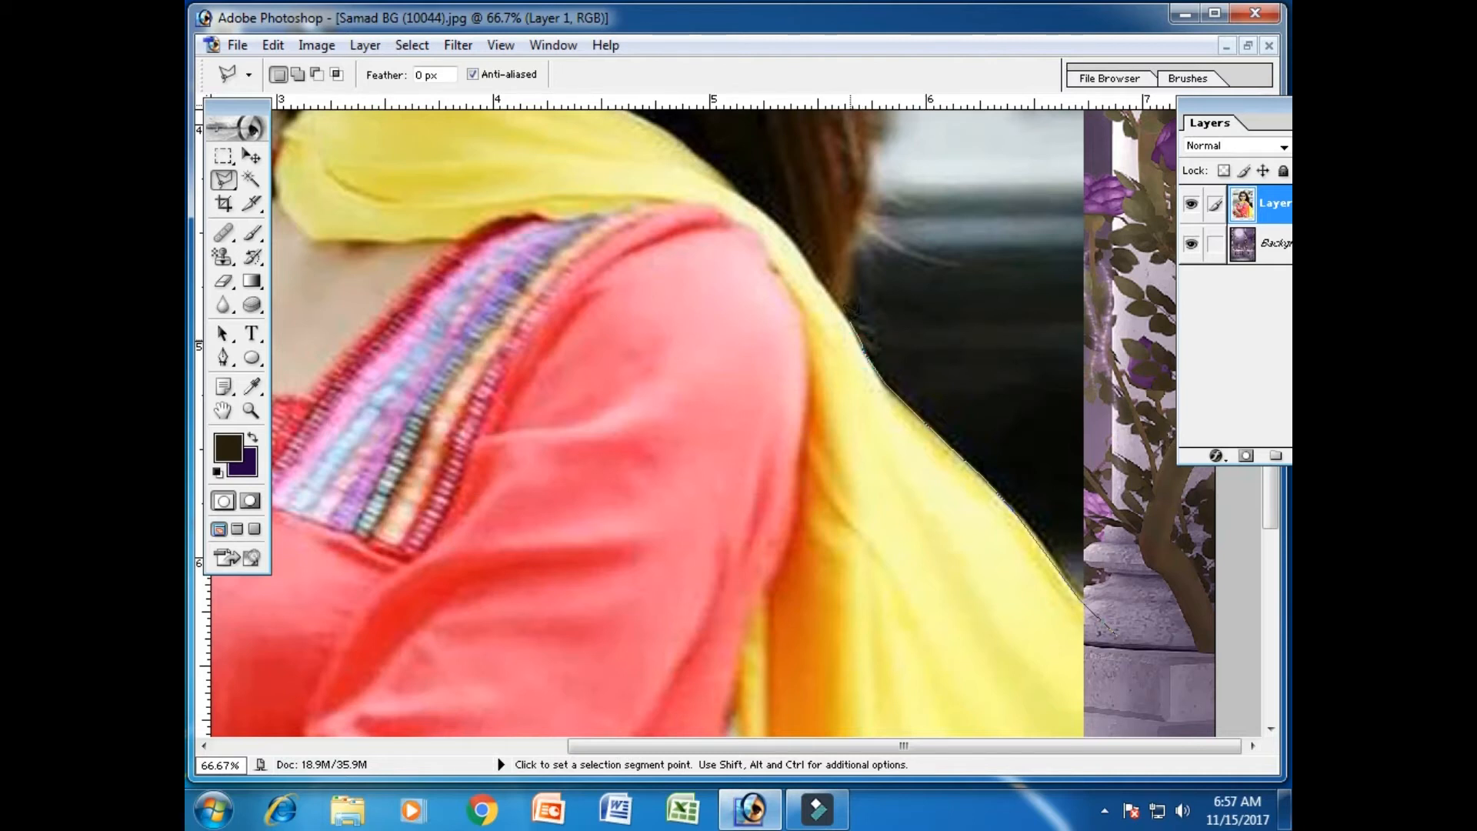
pyautogui.click(846, 309)
pyautogui.scroll(5, 843, 311)
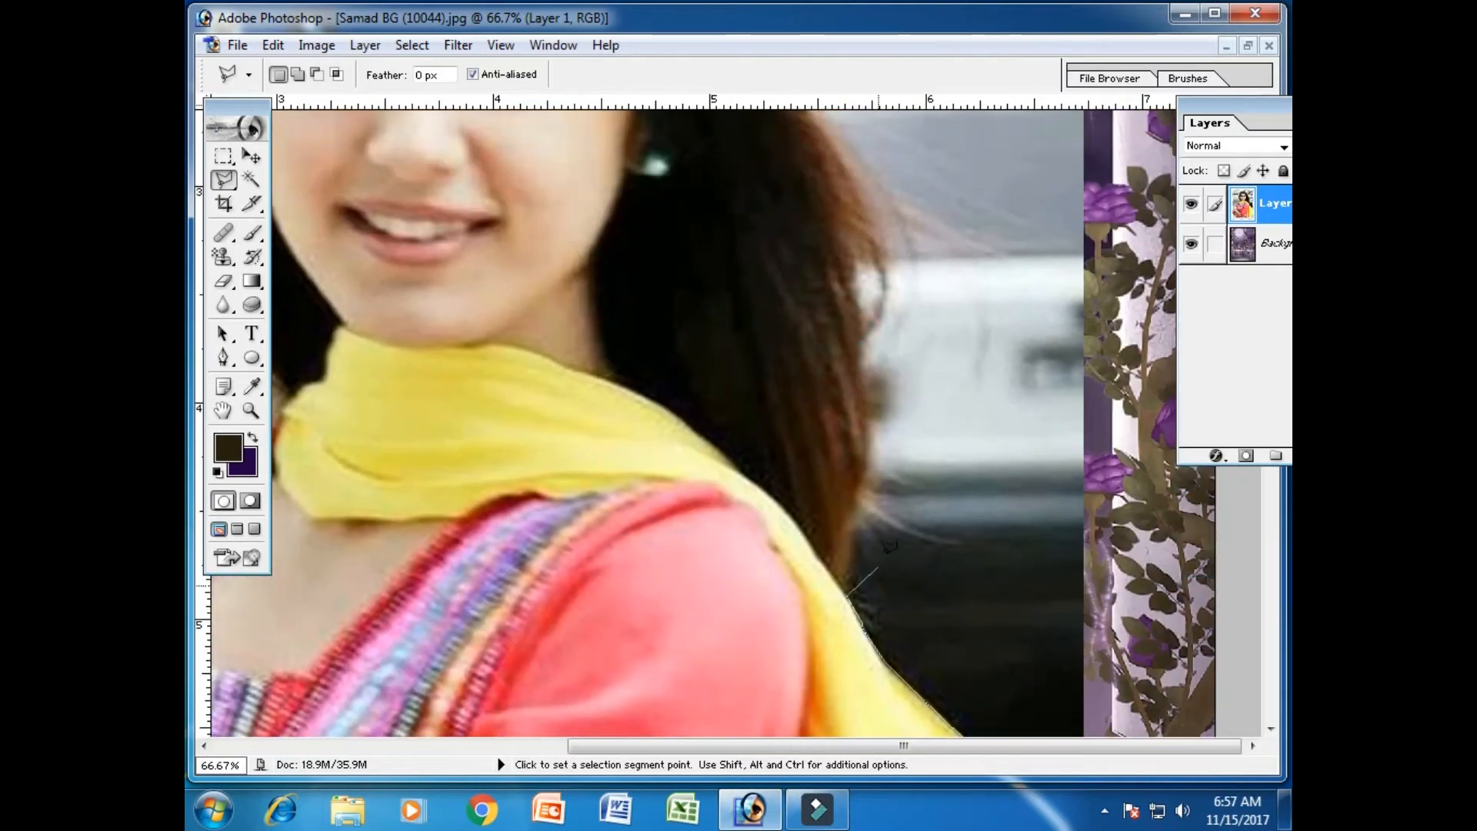
# - Trace the outer edge of the hair upward toward the crown, close the outline, and deselect it
pyautogui.click(865, 497)
pyautogui.moveTo(870, 388); pyautogui.dragTo(866, 526)
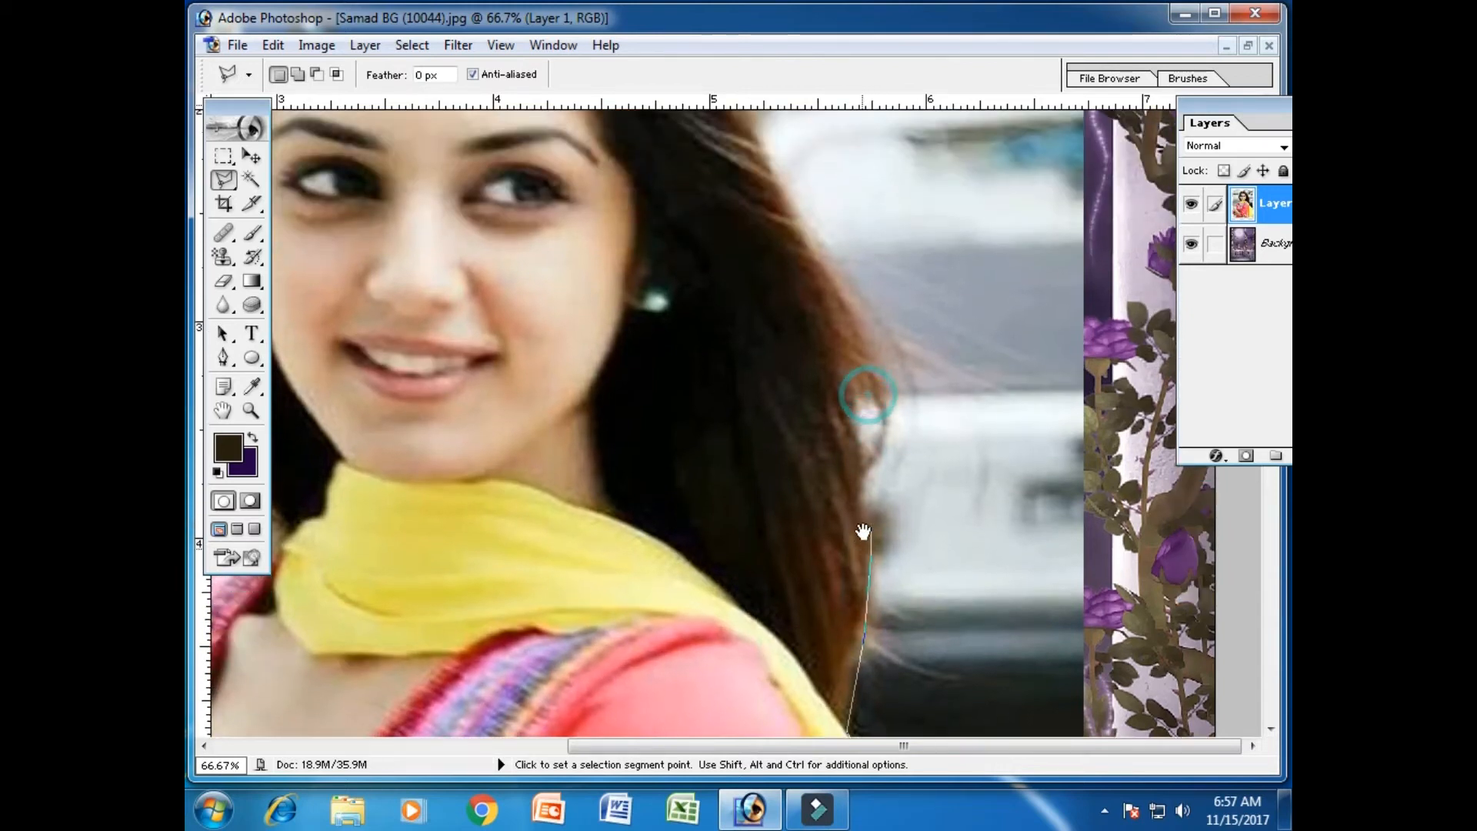
pyautogui.click(876, 460)
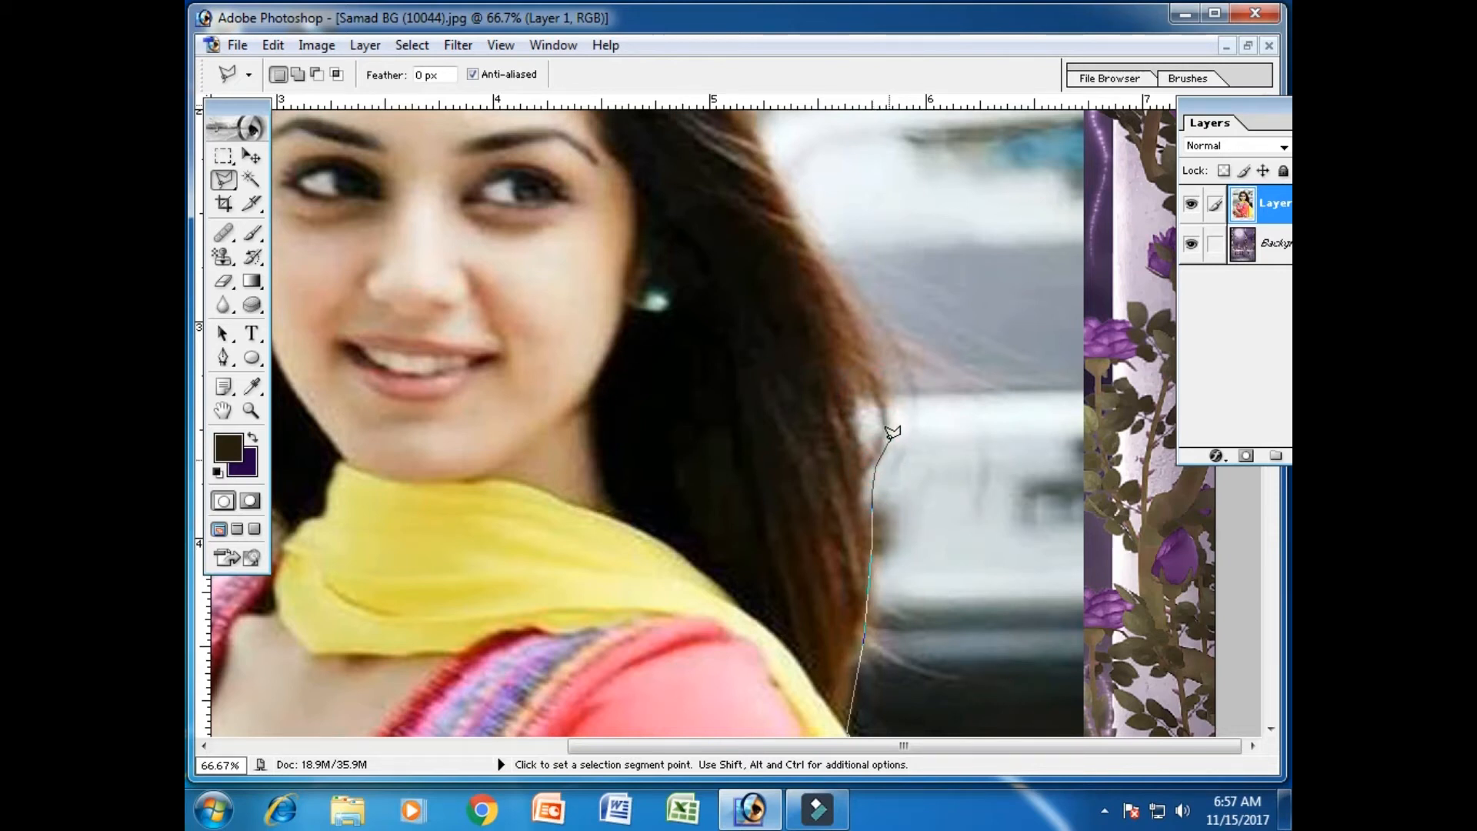
pyautogui.click(890, 415)
pyautogui.moveTo(870, 323); pyautogui.dragTo(913, 555)
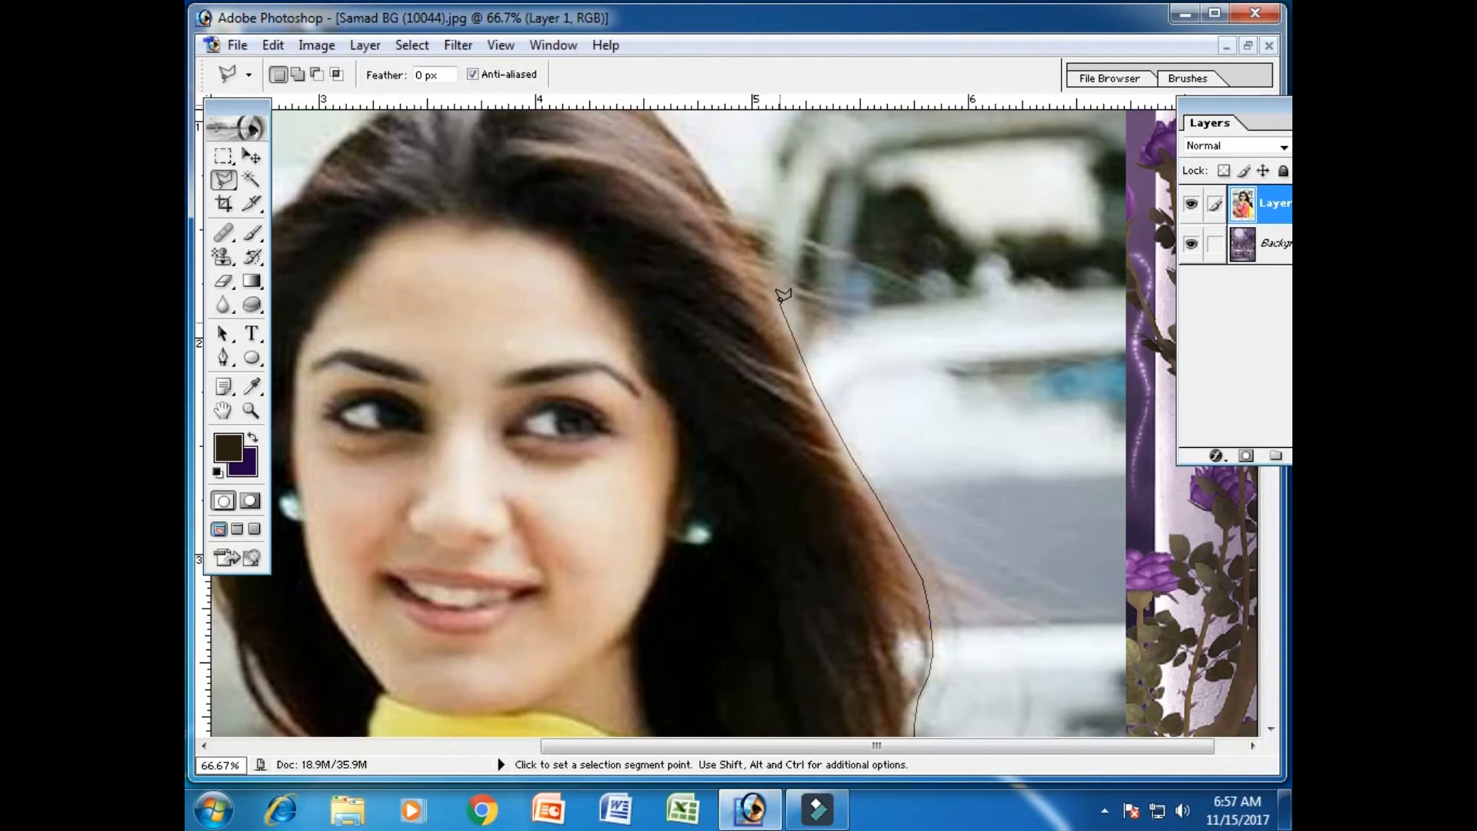
pyautogui.moveTo(766, 258); pyautogui.dragTo(846, 477)
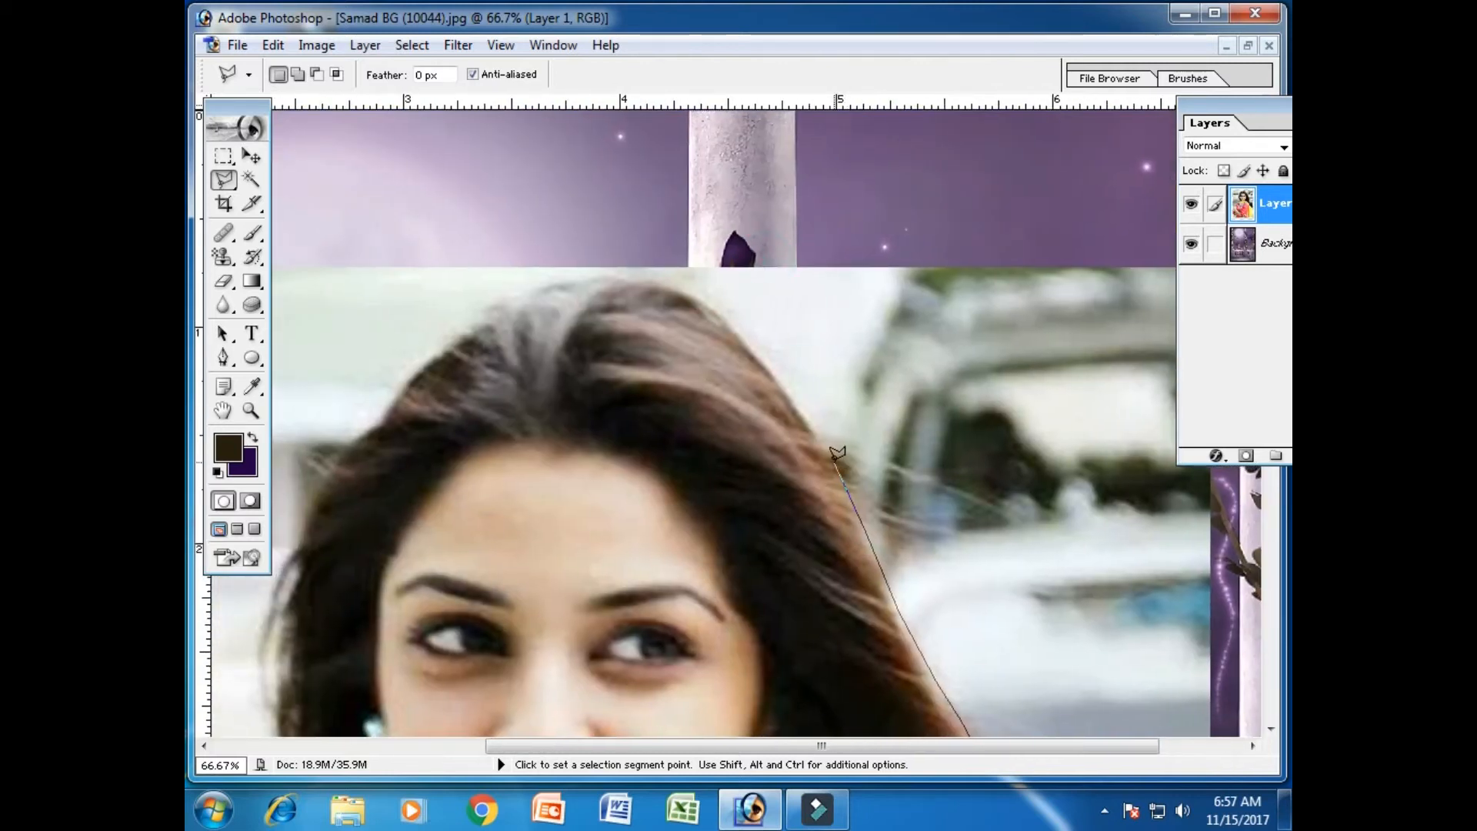
pyautogui.click(810, 417)
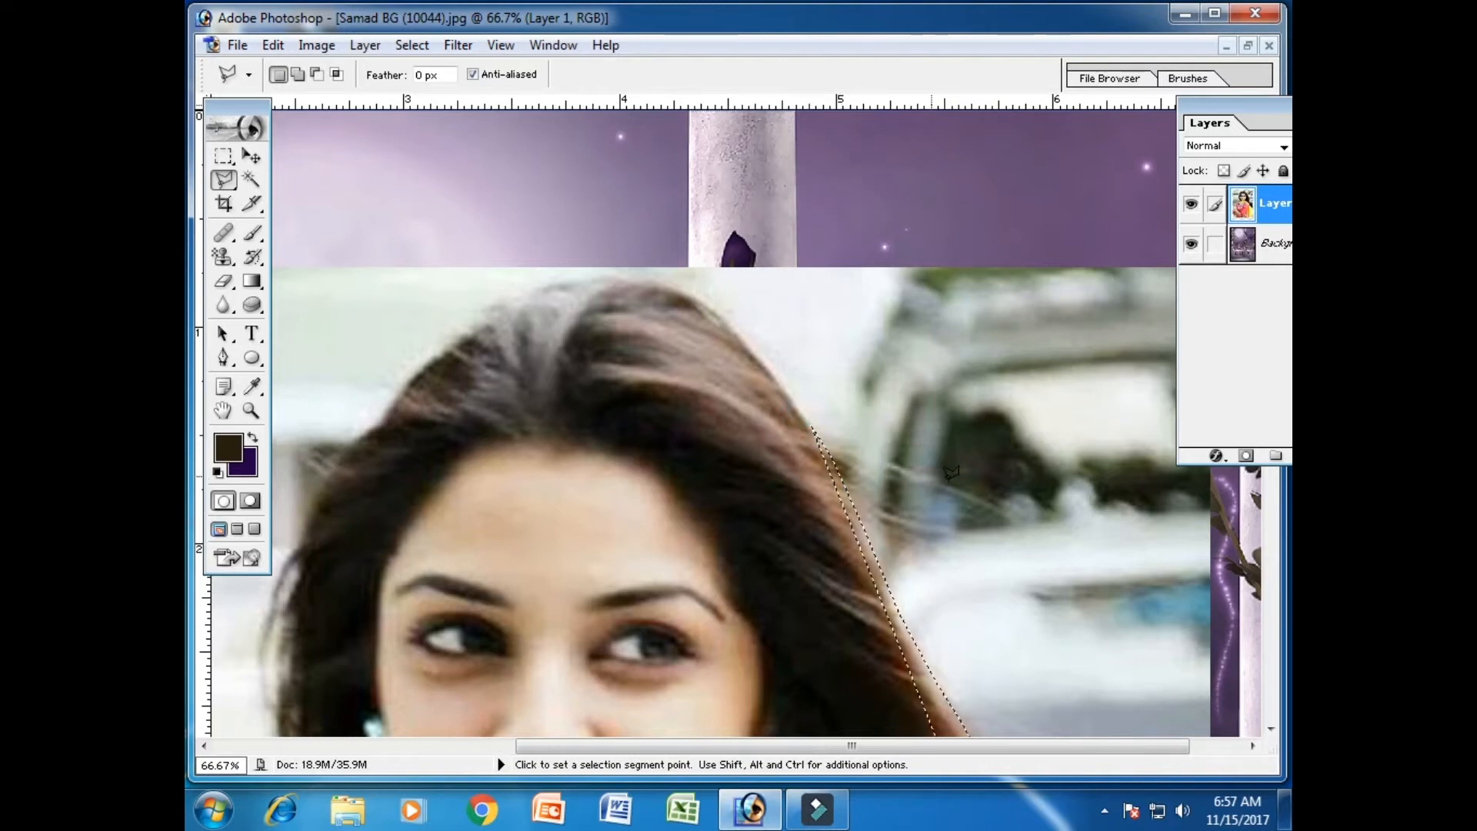
pyautogui.hotkey('ctrl', '-')
pyautogui.hotkey('ctrl', '-')
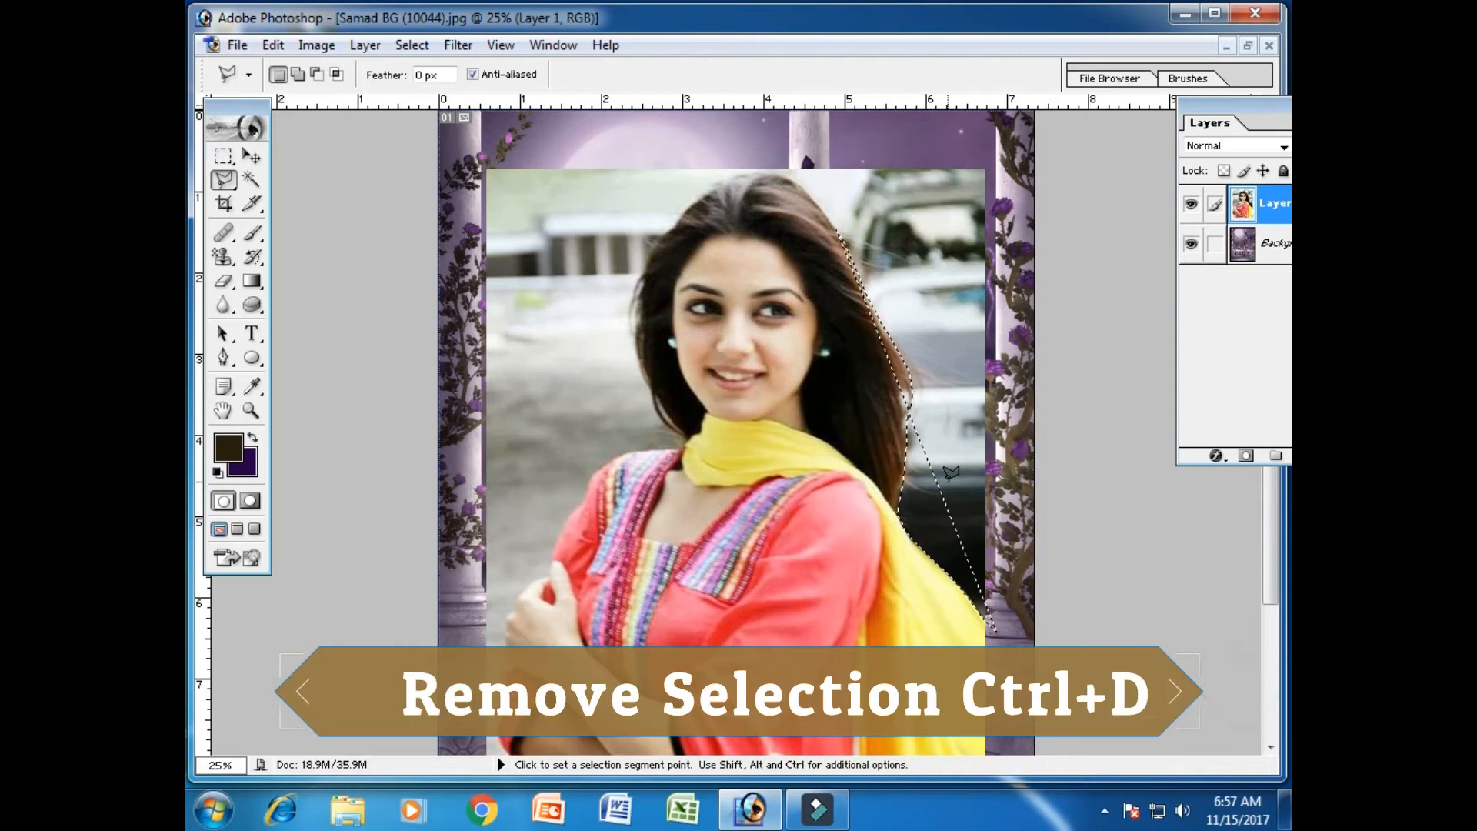
pyautogui.hotkey('ctrl', 'd')
# - Outline the background gap between the forearm and the kurta's lower edge at the portrait's bottom with the Polygonal Lasso
pyautogui.scroll(-3, 732, 555)
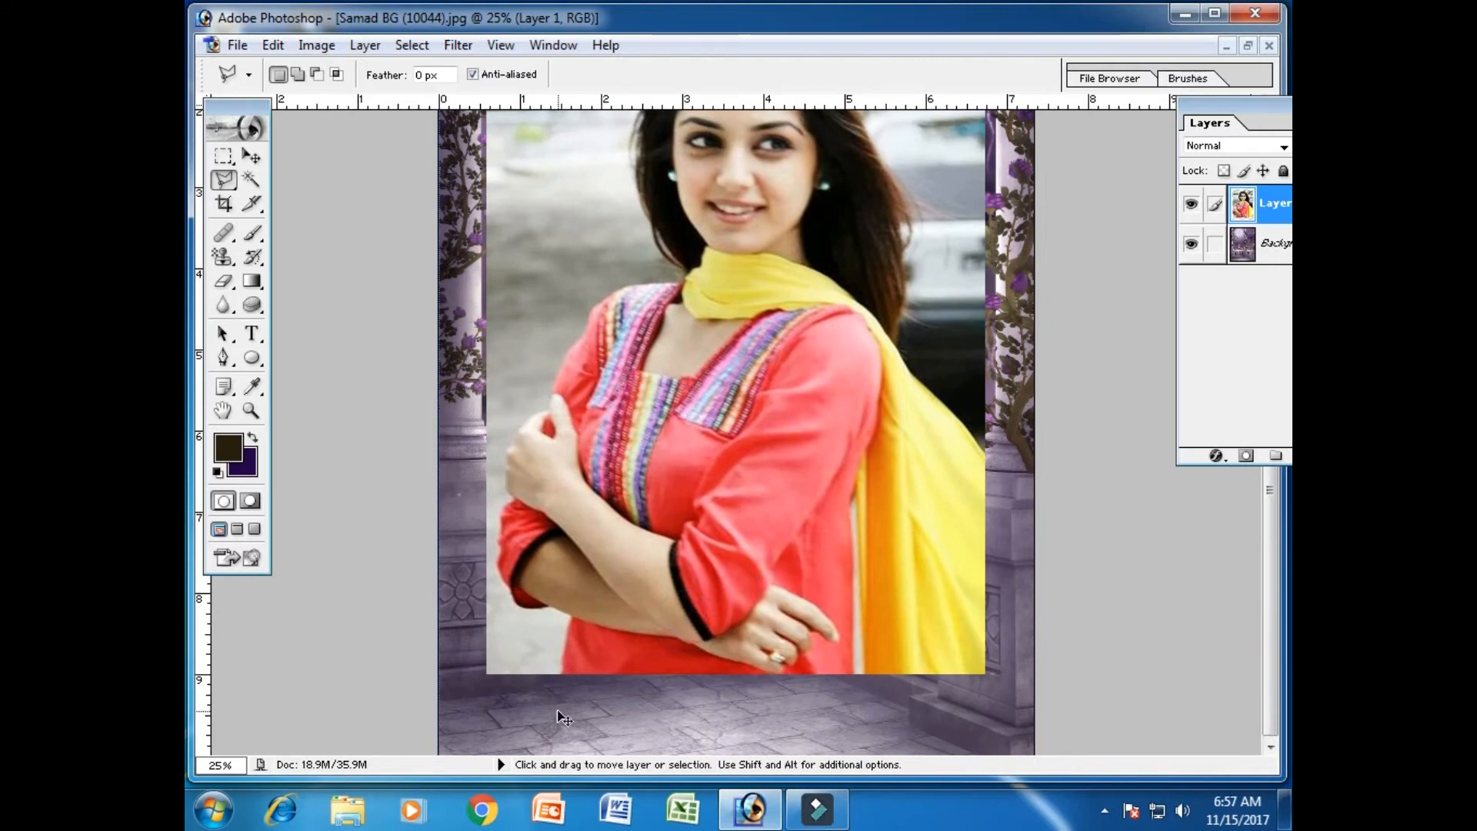
pyautogui.hotkey('ctrl', '+')
pyautogui.moveTo(546, 662); pyautogui.dragTo(617, 331)
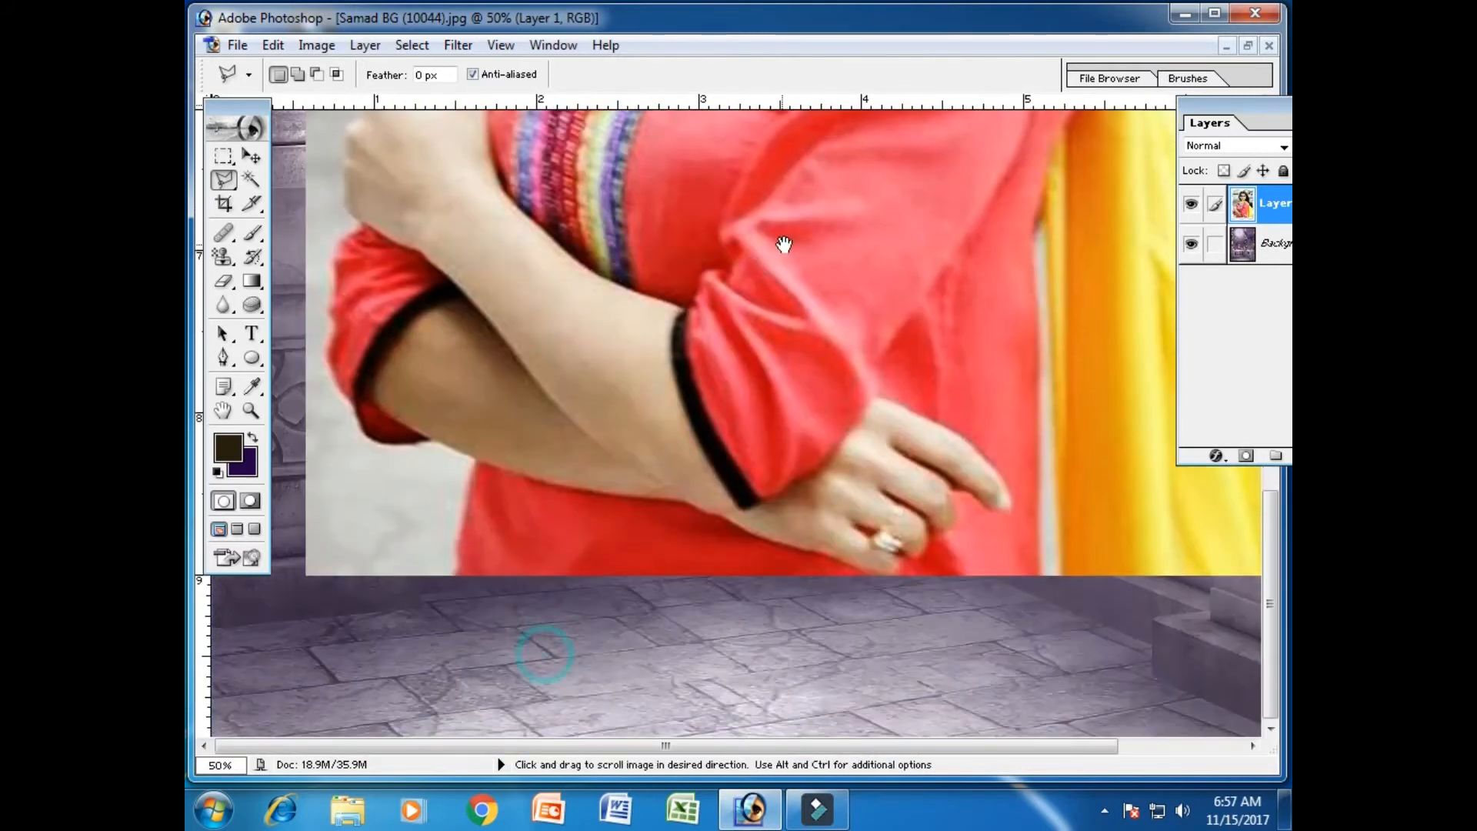
pyautogui.click(447, 635)
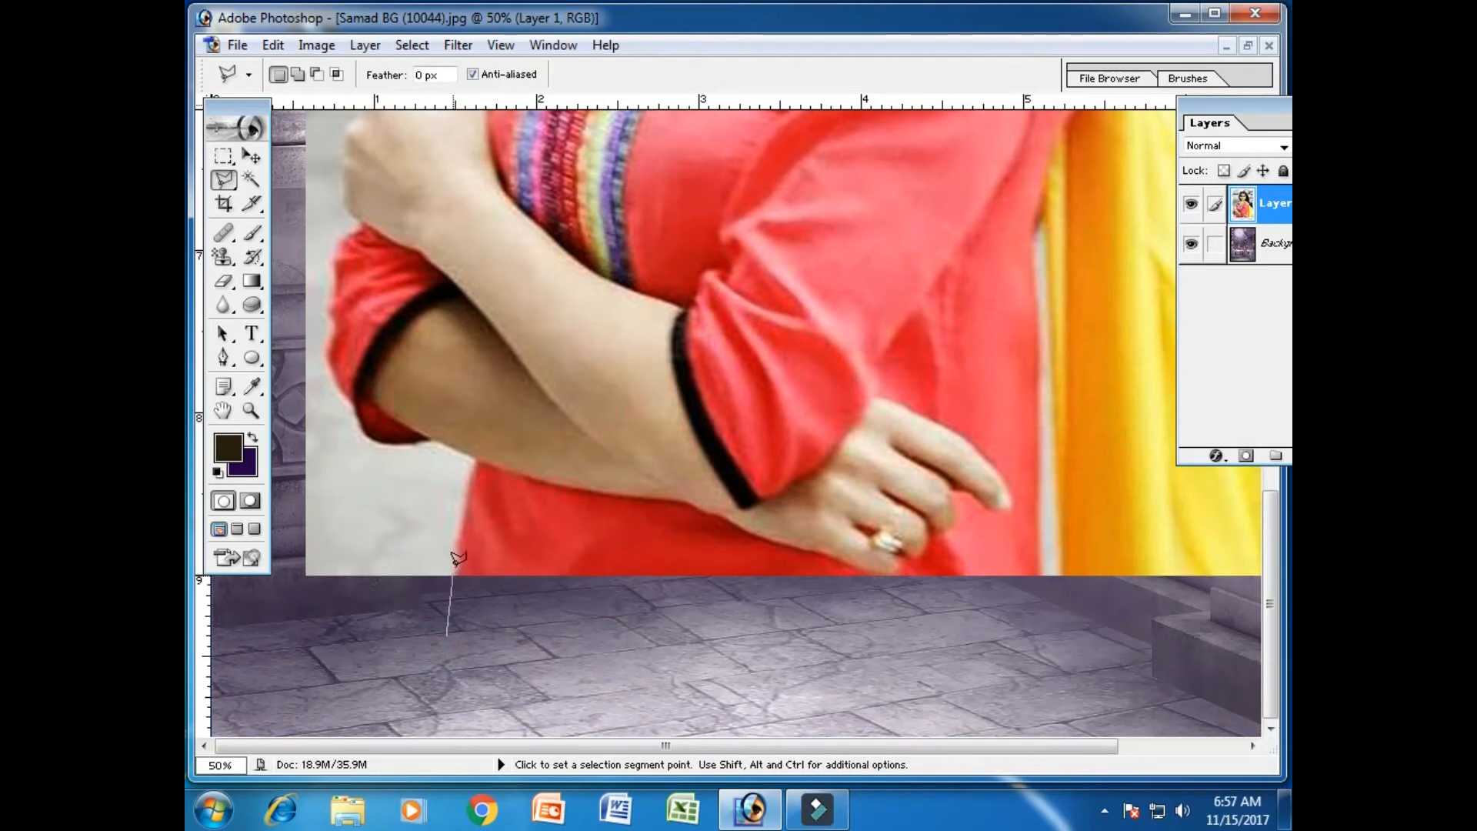
pyautogui.click(459, 510)
pyautogui.click(474, 460)
pyautogui.doubleClick(431, 437)
# - Feather the gap selection by 2 pixels, delete its contents, and deselect
pyautogui.rightClick(444, 476)
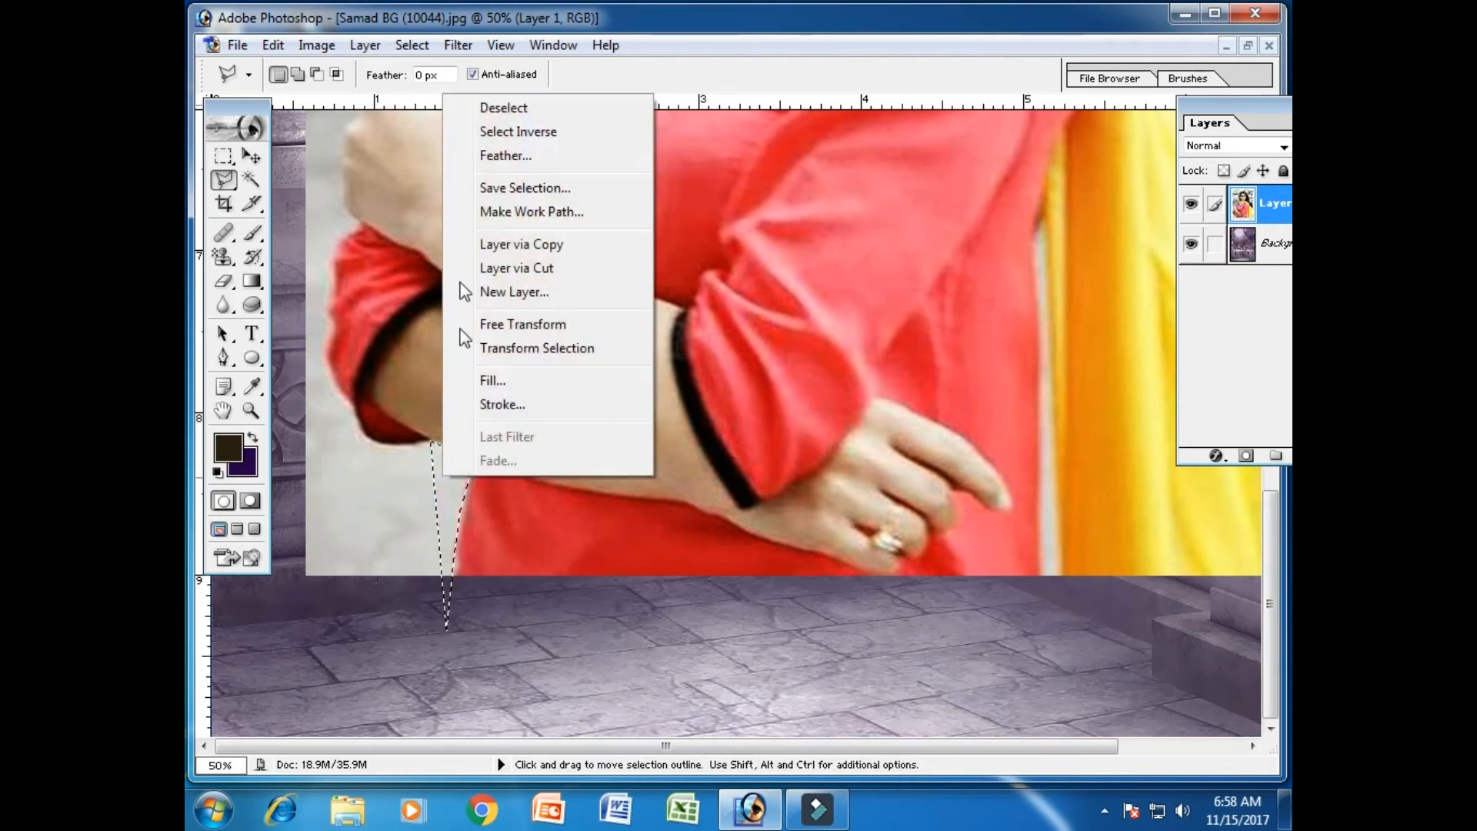
pyautogui.click(502, 155)
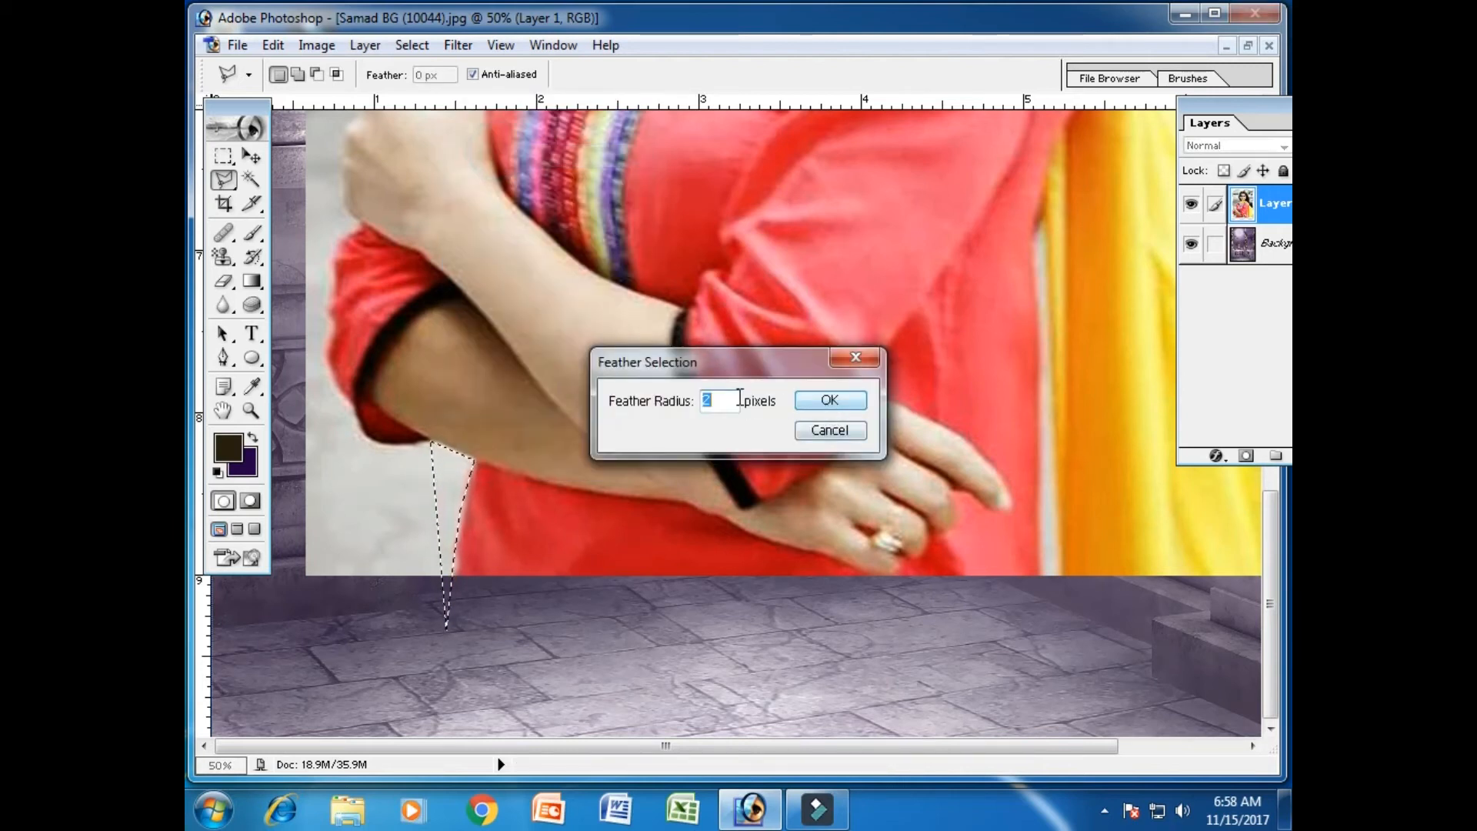
pyautogui.click(830, 403)
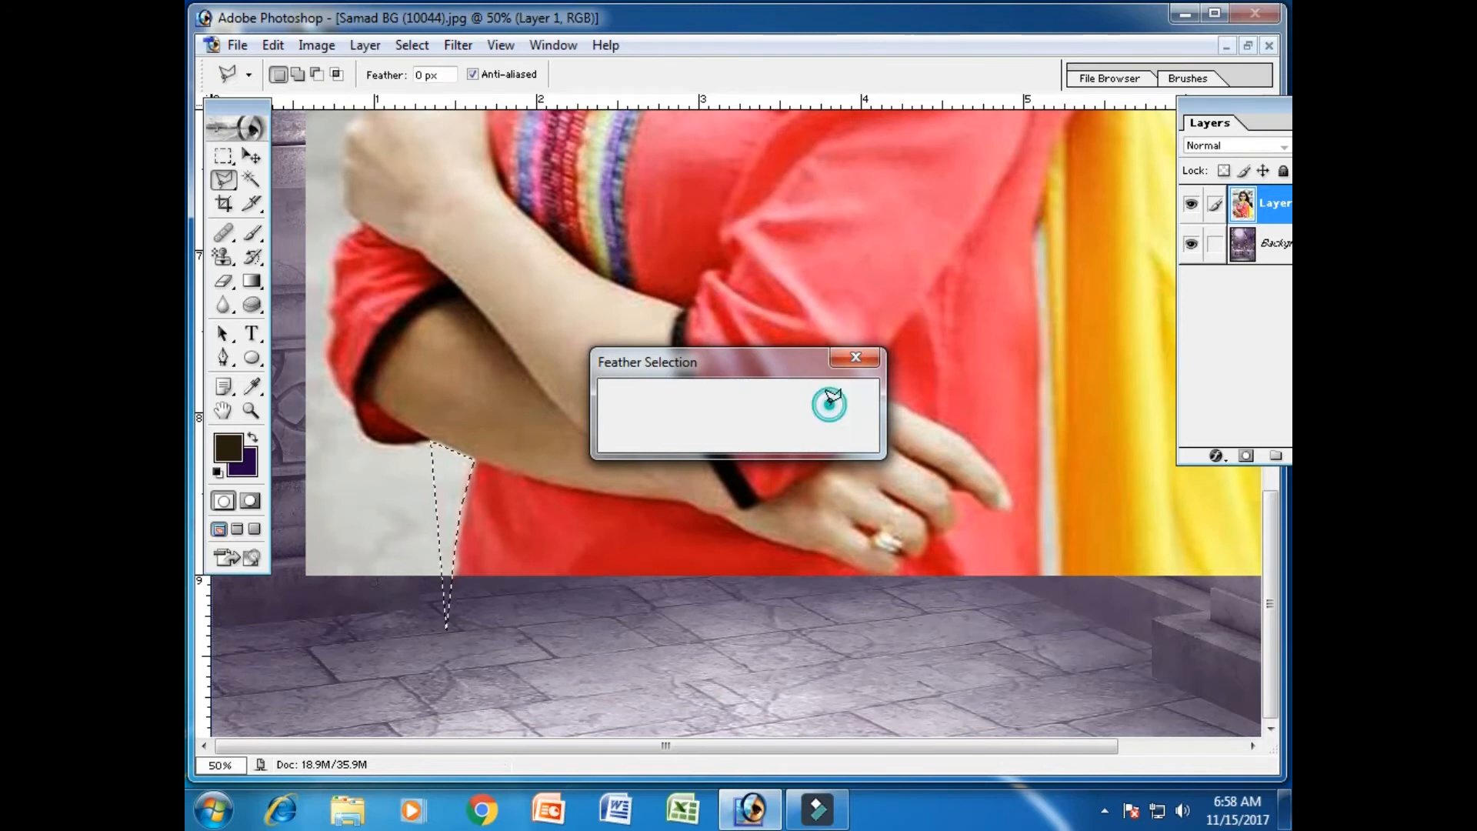
pyautogui.press('Delete')
pyautogui.hotkey('ctrl', 'd')
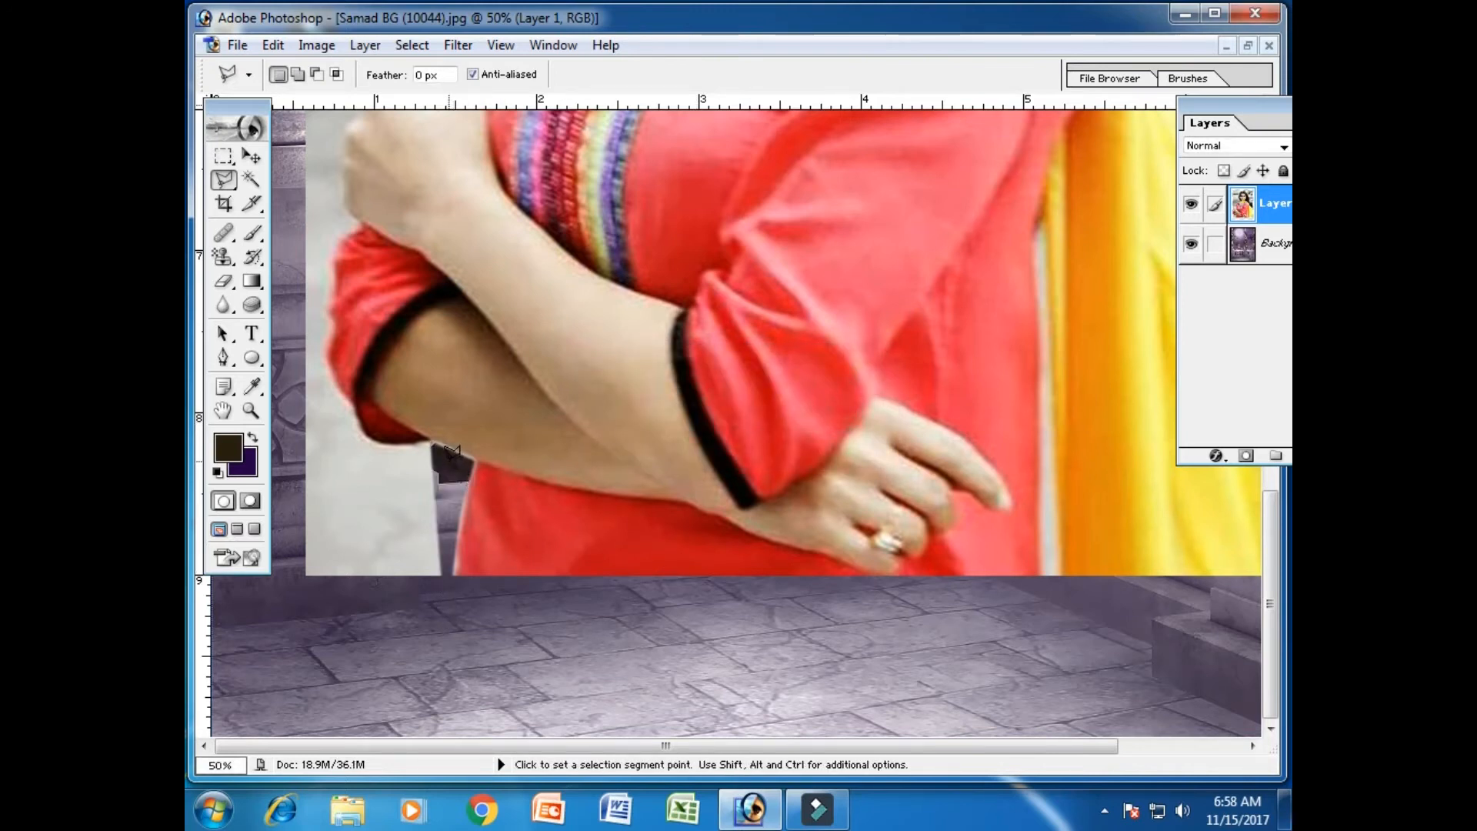
pyautogui.click(449, 458)
pyautogui.click(381, 440)
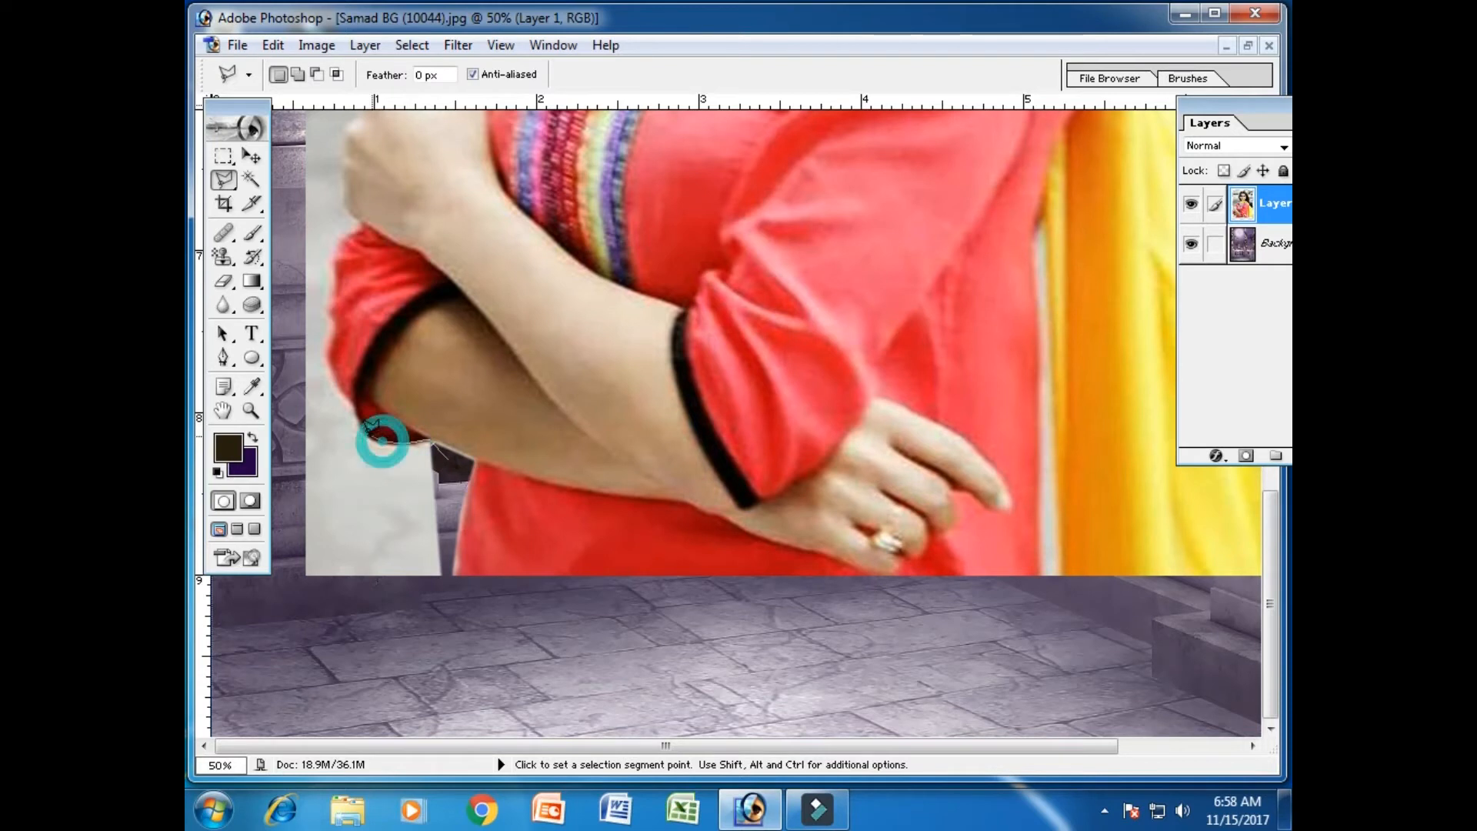
pyautogui.click(361, 433)
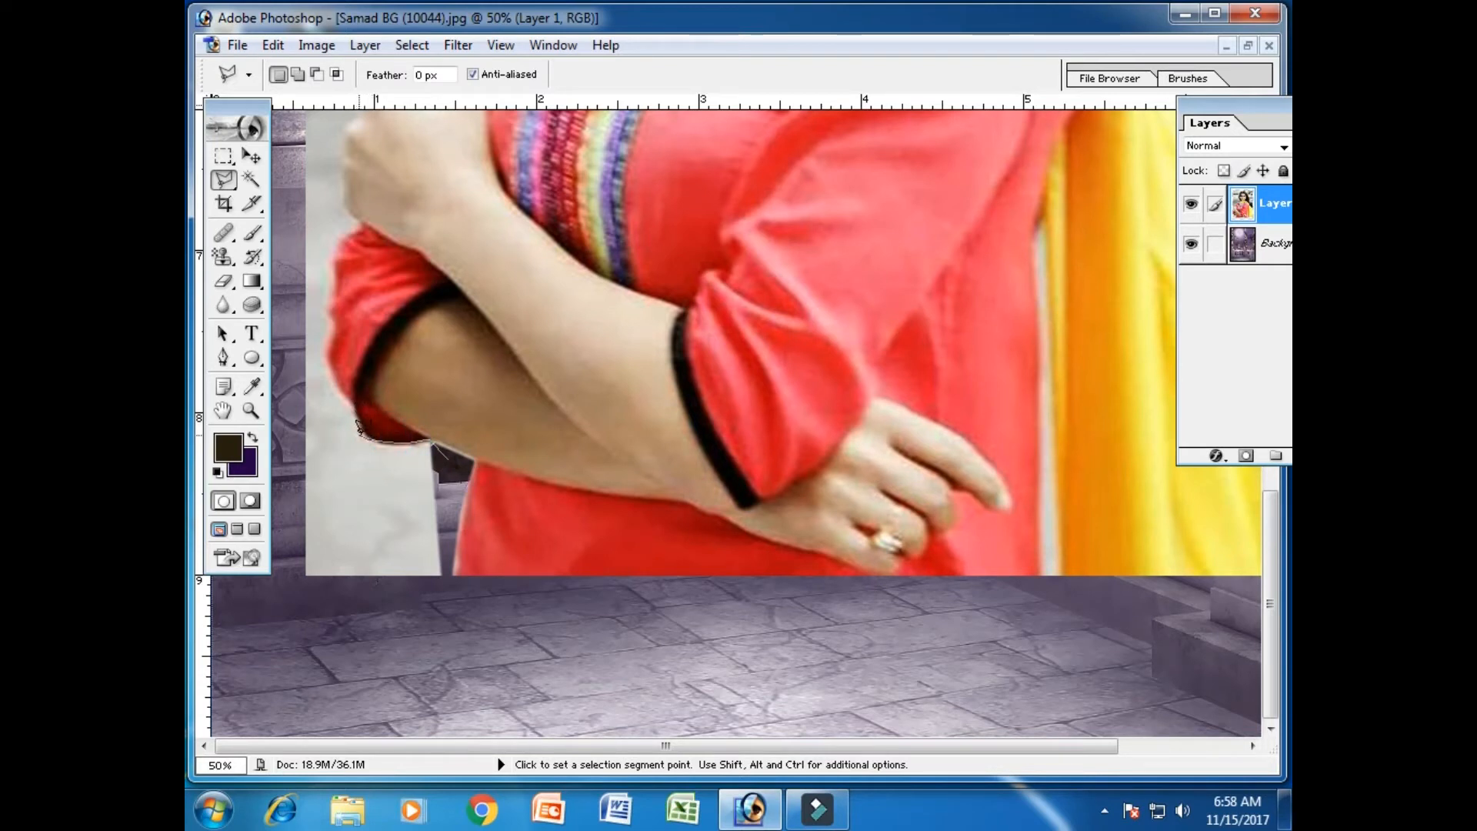
pyautogui.click(359, 423)
pyautogui.click(350, 401)
pyautogui.moveTo(334, 382); pyautogui.dragTo(320, 514)
pyautogui.doubleClick(330, 510)
pyautogui.hotkey('ctrl', 'd')
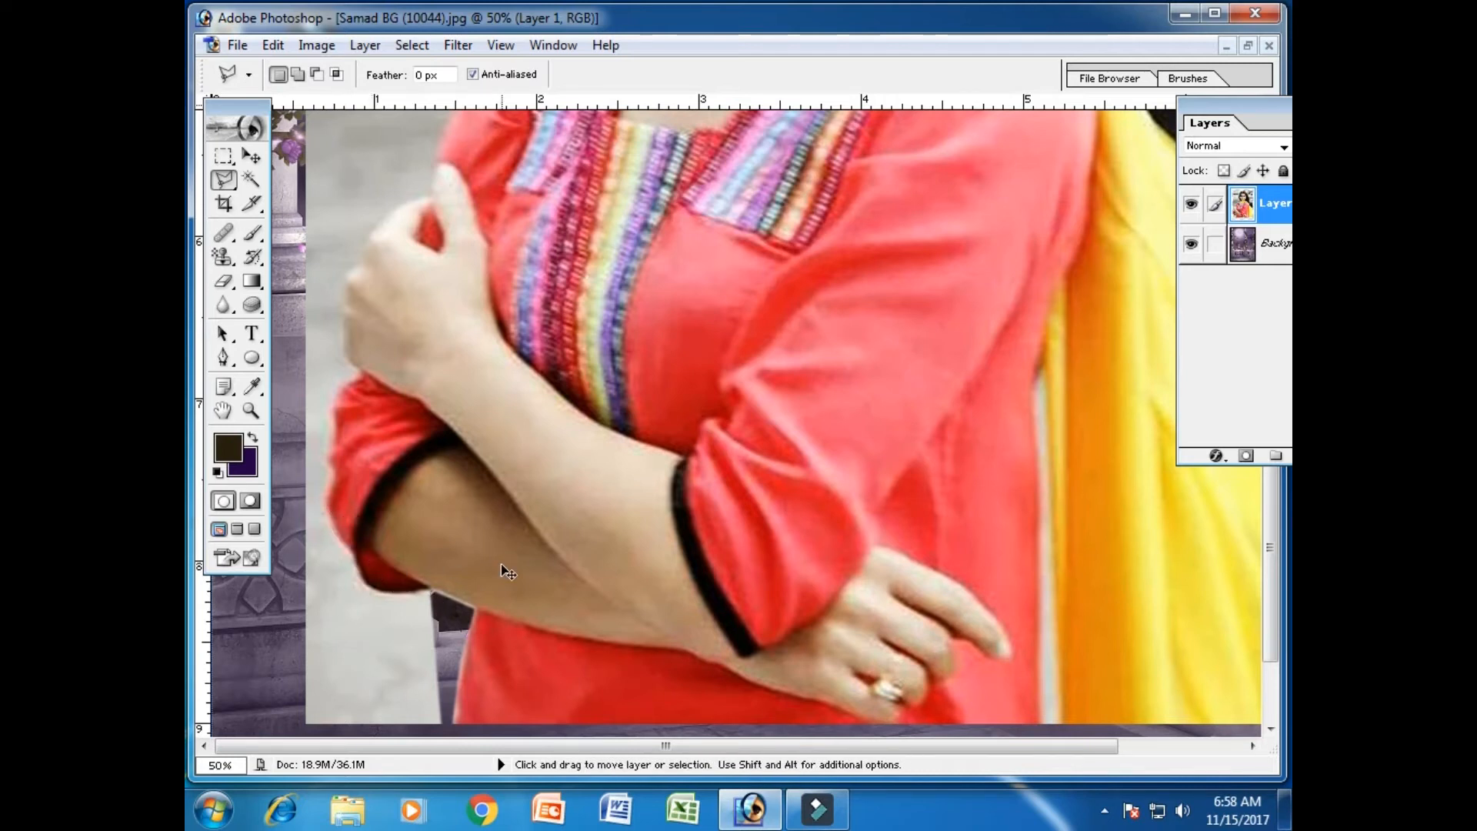
# - Switch from the Polygonal Lasso to the standard Eraser Tool with the whole woman in view
pyautogui.hotkey('ctrl', '-')
pyautogui.hotkey('ctrl', '-')
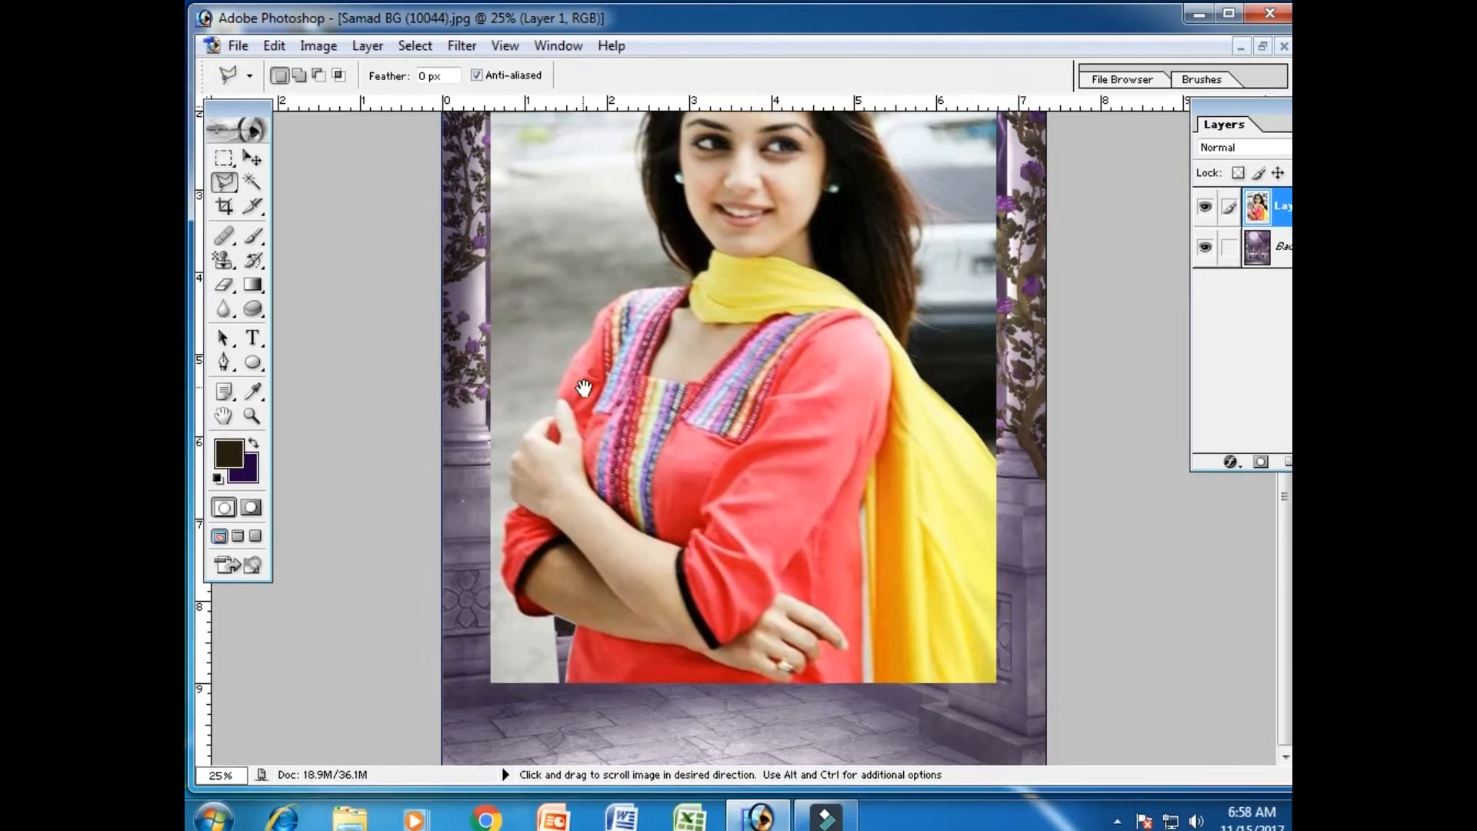
pyautogui.moveTo(578, 386); pyautogui.dragTo(577, 451)
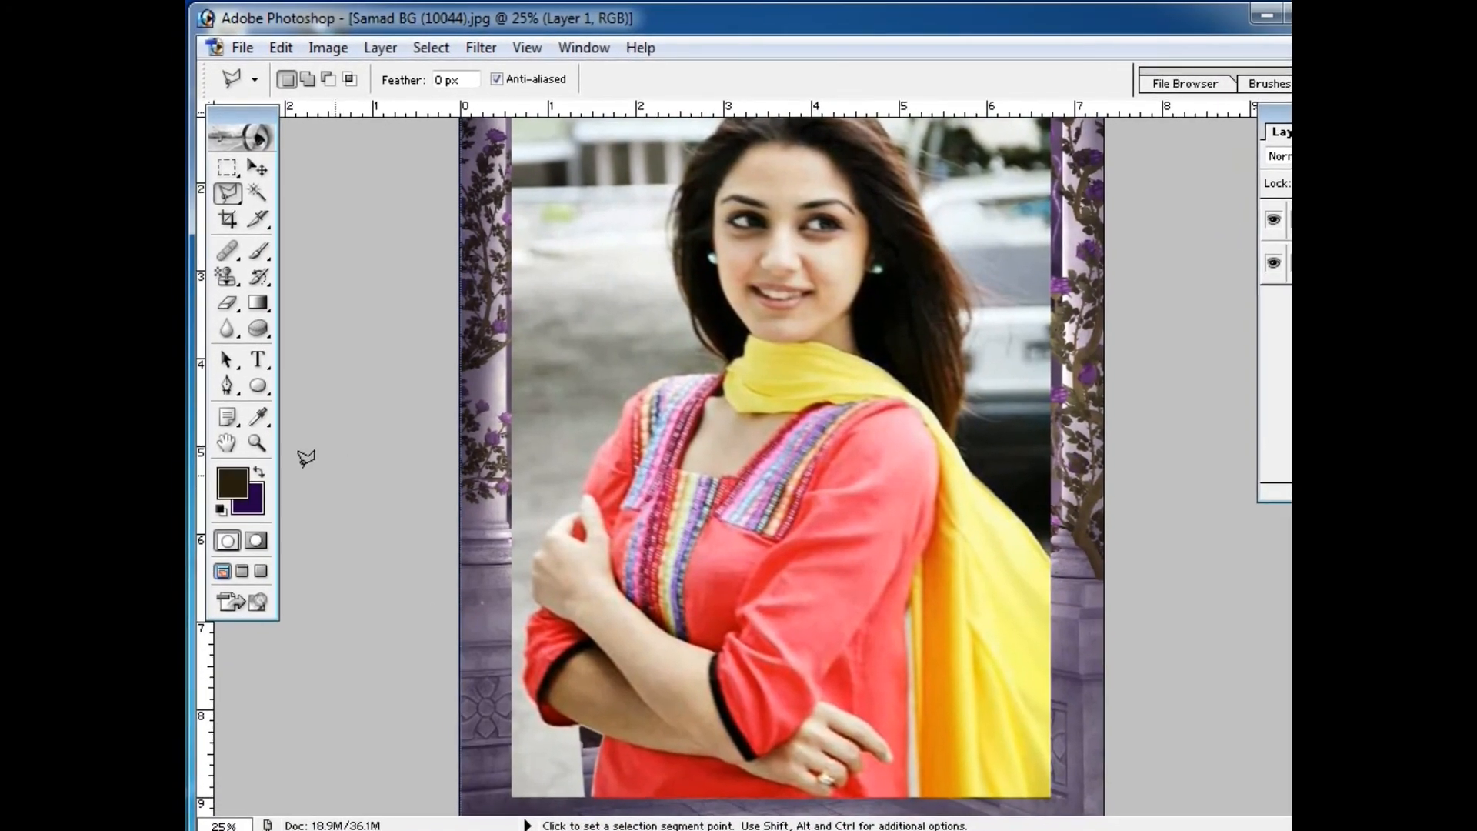
pyautogui.click(227, 302)
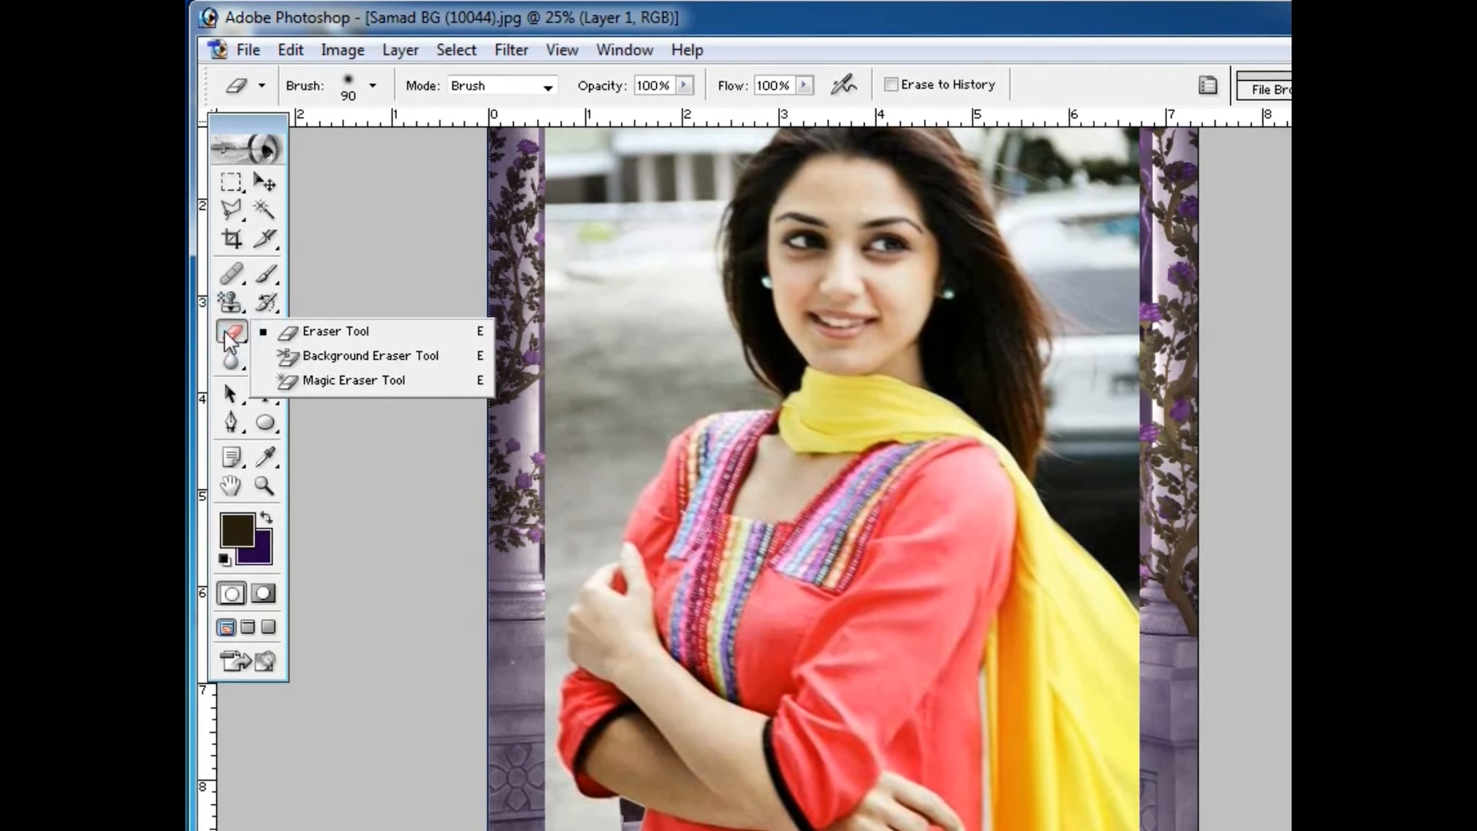
pyautogui.click(231, 208)
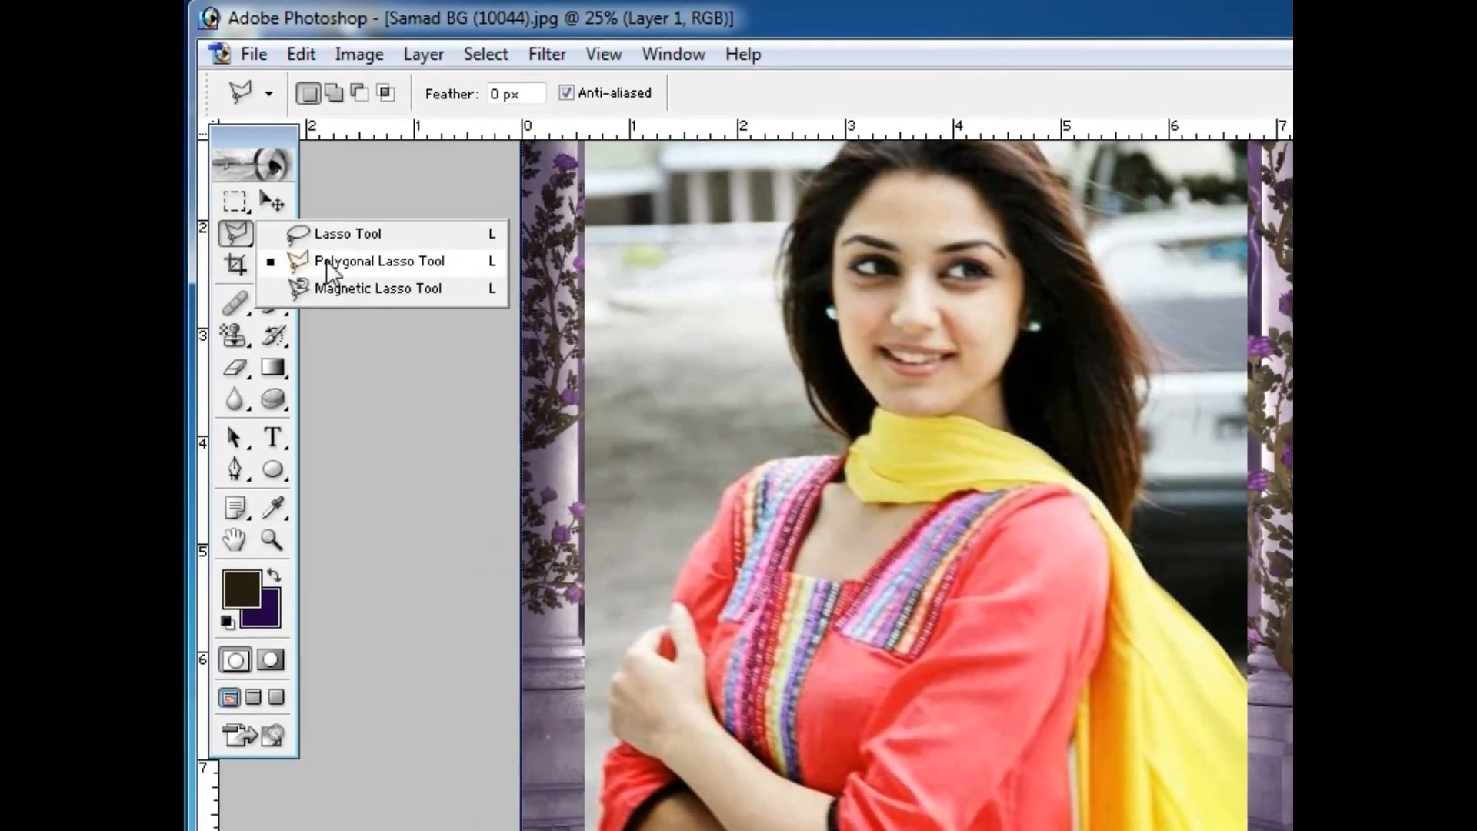
pyautogui.click(230, 371)
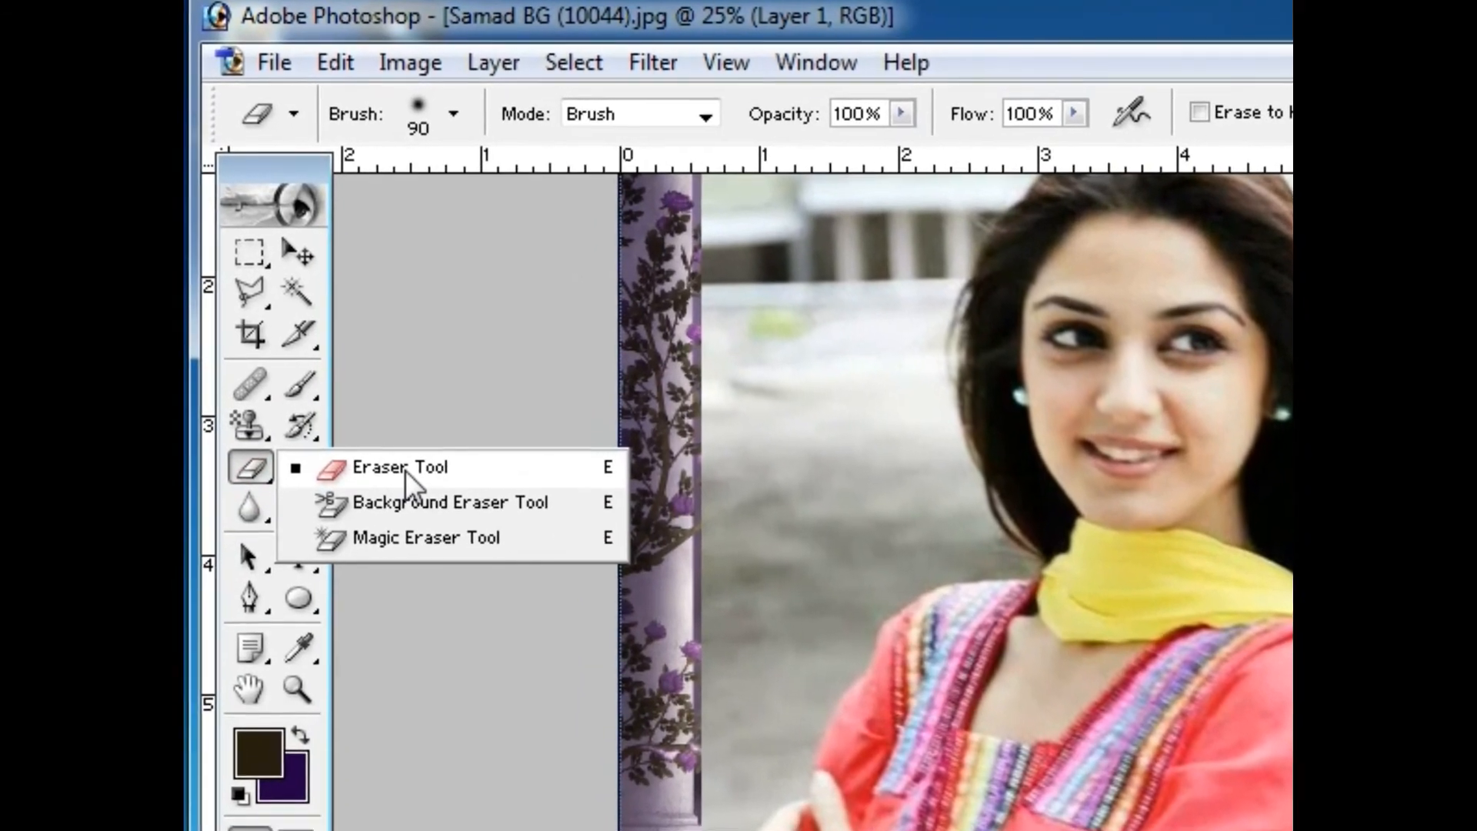
pyautogui.click(474, 468)
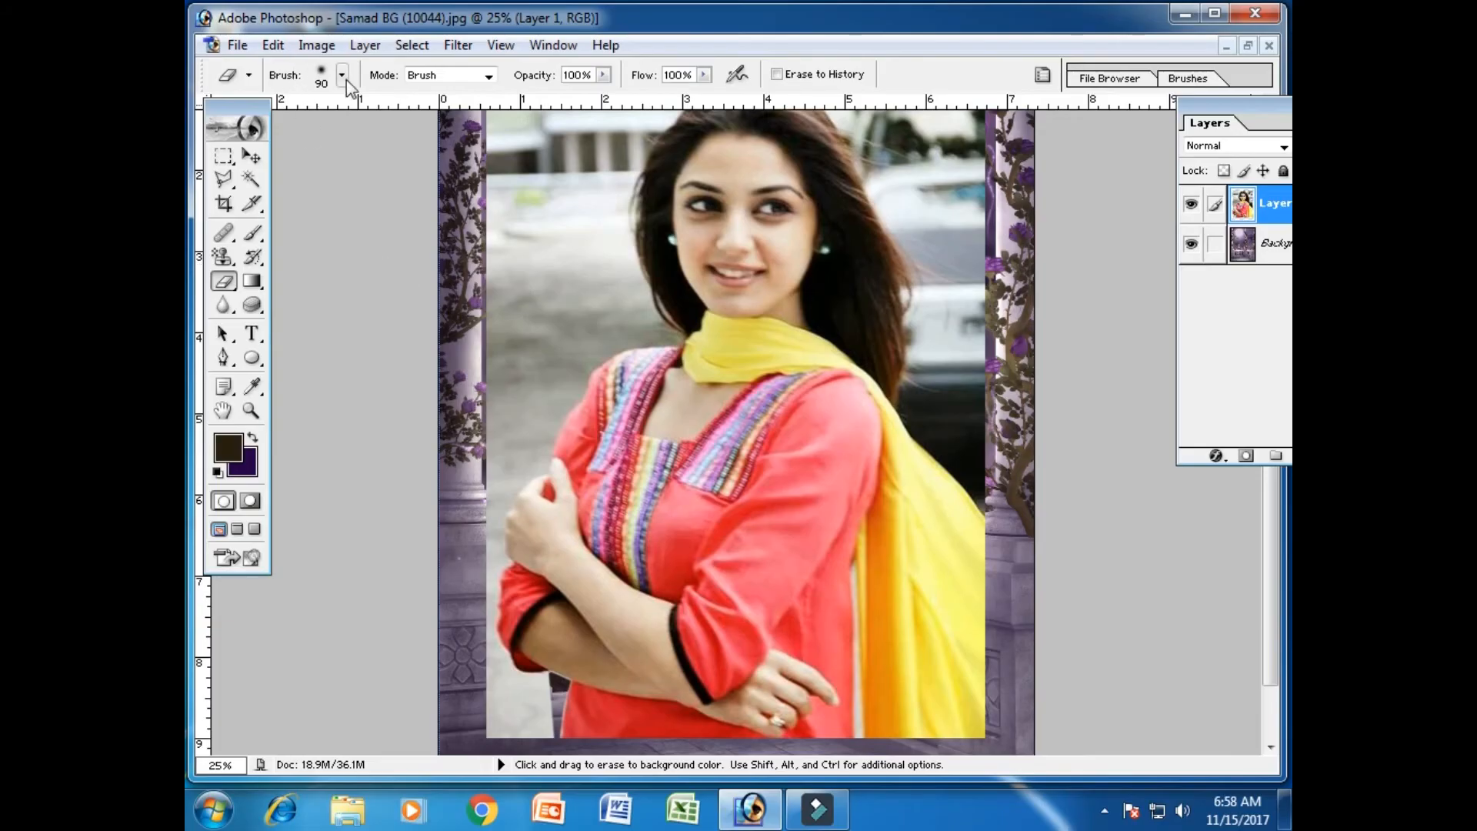
# - Choose the soft round 300 px brush for the eraser
pyautogui.click(344, 80)
pyautogui.click(334, 82)
pyautogui.click(334, 82)
pyautogui.moveTo(302, 130); pyautogui.dragTo(358, 133)
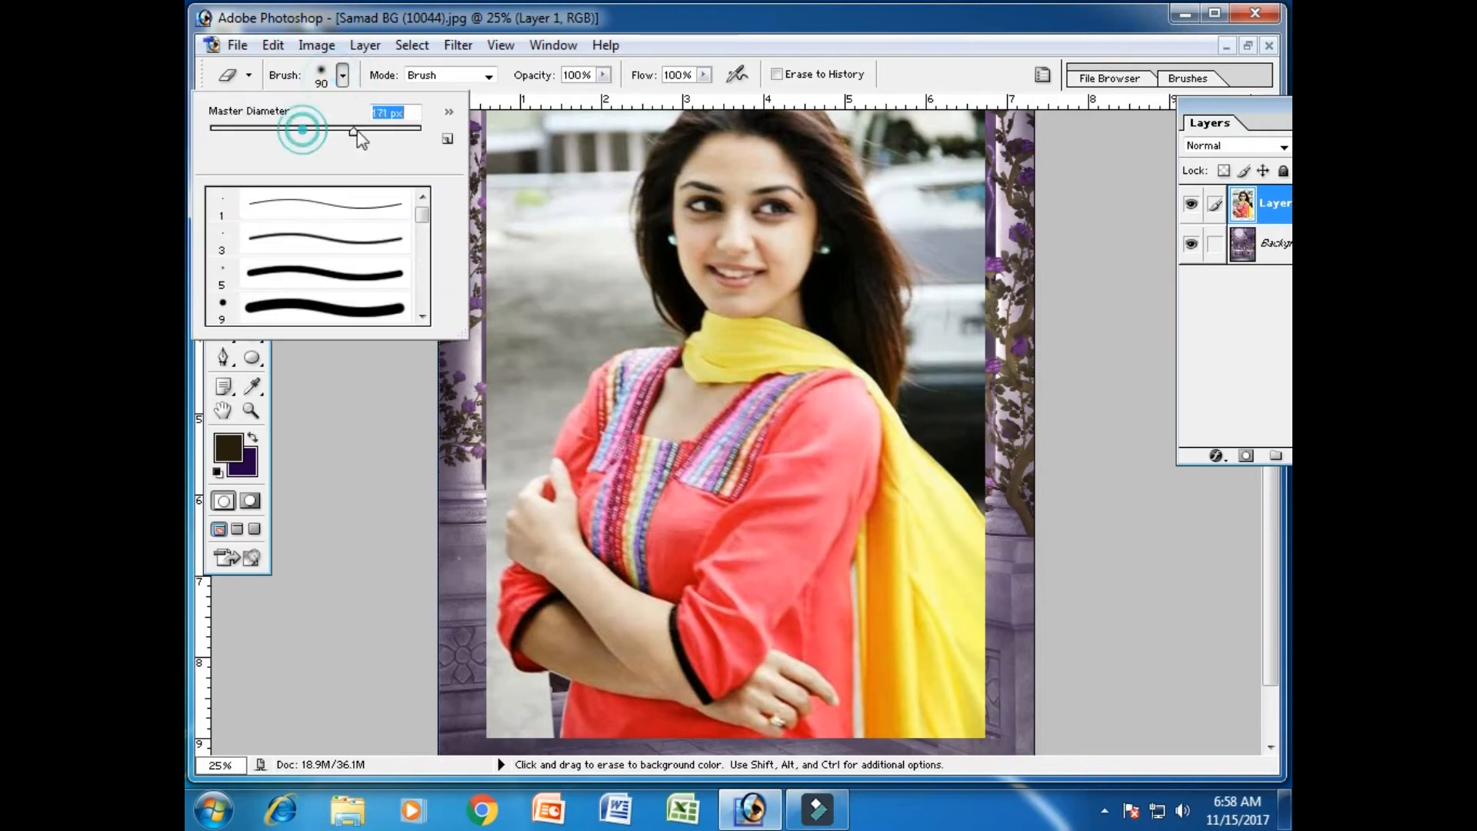
pyautogui.moveTo(422, 222); pyautogui.dragTo(428, 248)
pyautogui.doubleClick(381, 237)
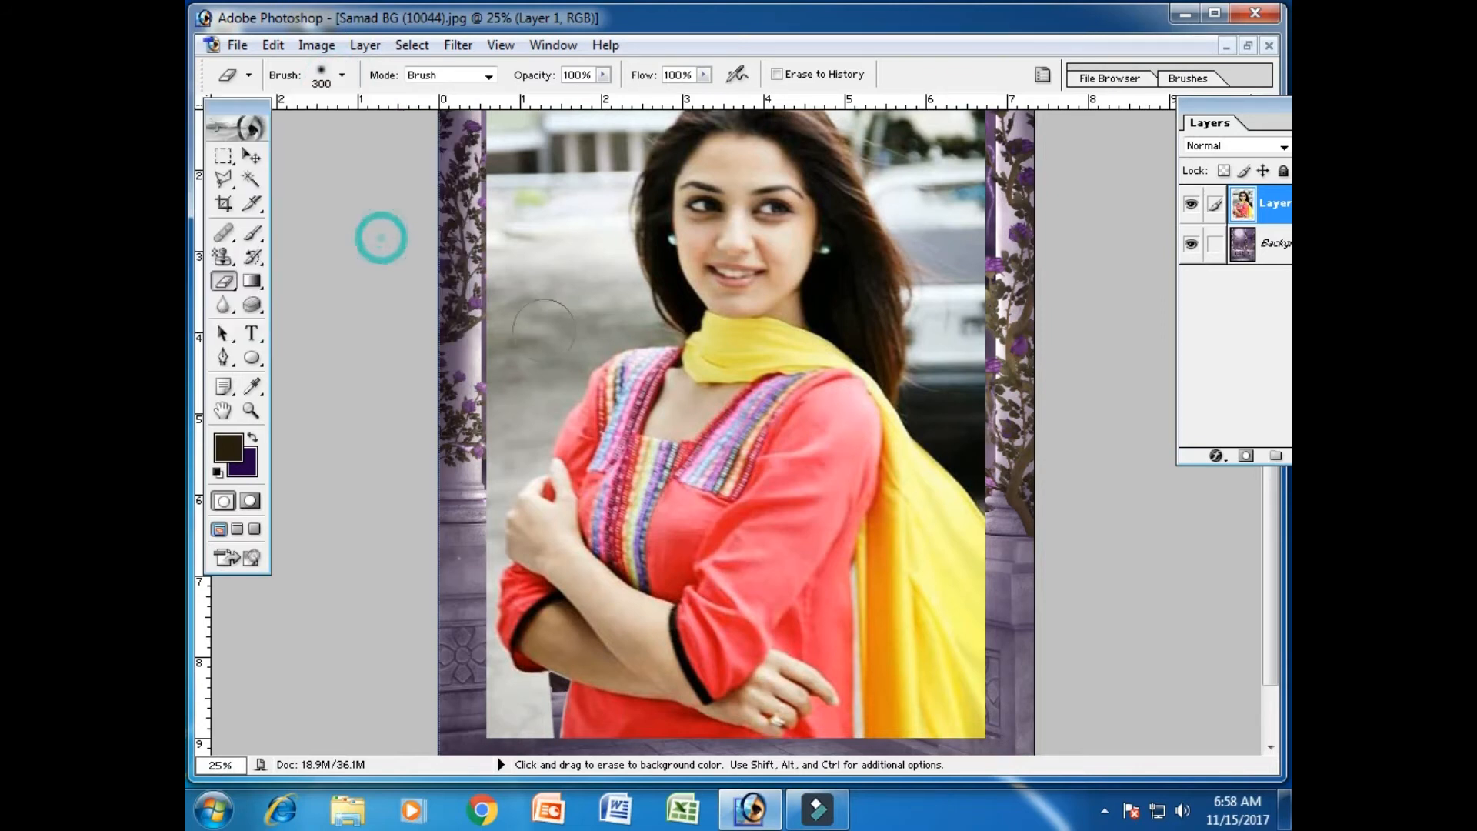
# - Erase the portrait's photo background roughly along both sides of the woman and around the top of her hair
pyautogui.moveTo(456, 382)
pyautogui.mouseDown()
pyautogui.moveTo(503, 325)
pyautogui.moveTo(514, 150)
pyautogui.moveTo(502, 127)
pyautogui.moveTo(501, 382)
pyautogui.moveTo(487, 247)
pyautogui.moveTo(535, 184)
pyautogui.moveTo(567, 224)
pyautogui.moveTo(580, 192)
pyautogui.moveTo(555, 338)
pyautogui.moveTo(480, 554)
pyautogui.moveTo(506, 217)
pyautogui.mouseUp()
pyautogui.press('space')
pyautogui.press('space')
pyautogui.moveTo(469, 538)
pyautogui.mouseDown()
pyautogui.moveTo(465, 686)
pyautogui.moveTo(477, 665)
pyautogui.moveTo(501, 689)
pyautogui.moveTo(452, 623)
pyautogui.mouseUp()
pyautogui.press('space')
pyautogui.moveTo(899, 436); pyautogui.dragTo(883, 592)
pyautogui.moveTo(1008, 574)
pyautogui.mouseDown()
pyautogui.moveTo(968, 529)
pyautogui.moveTo(955, 483)
pyautogui.moveTo(963, 369)
pyautogui.moveTo(968, 443)
pyautogui.moveTo(989, 293)
pyautogui.moveTo(989, 376)
pyautogui.moveTo(993, 173)
pyautogui.moveTo(966, 127)
pyautogui.moveTo(926, 155)
pyautogui.moveTo(829, 131)
pyautogui.moveTo(899, 179)
pyautogui.moveTo(944, 250)
pyautogui.moveTo(970, 315)
pyautogui.moveTo(886, 202)
pyautogui.moveTo(984, 429)
pyautogui.mouseUp()
pyautogui.press('space')
pyautogui.moveTo(1020, 490); pyautogui.dragTo(993, 341)
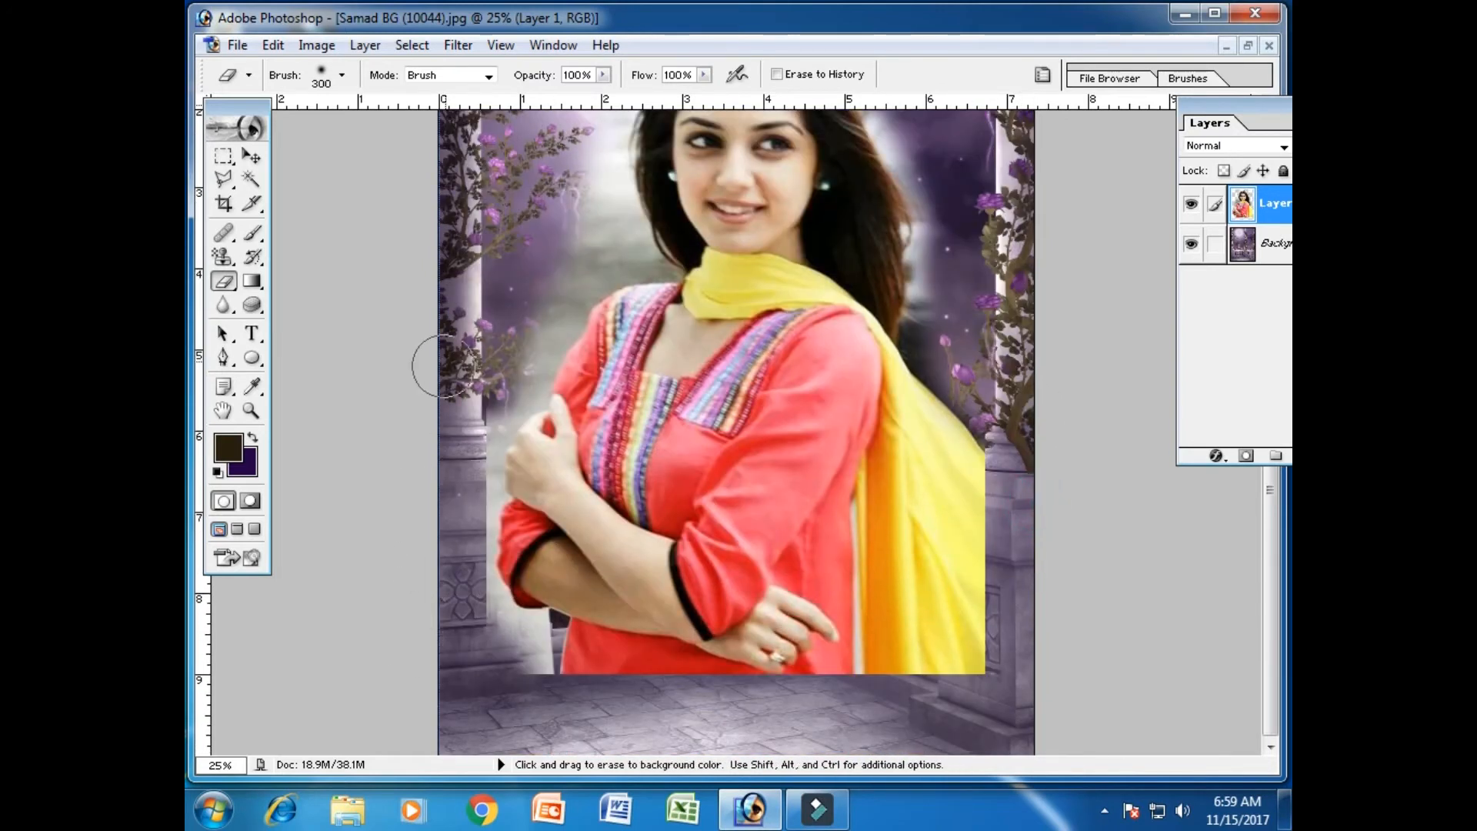
pyautogui.scroll(3, 492, 369)
pyautogui.moveTo(551, 423)
pyautogui.mouseDown()
pyautogui.moveTo(612, 208)
pyautogui.moveTo(639, 182)
pyautogui.mouseUp()
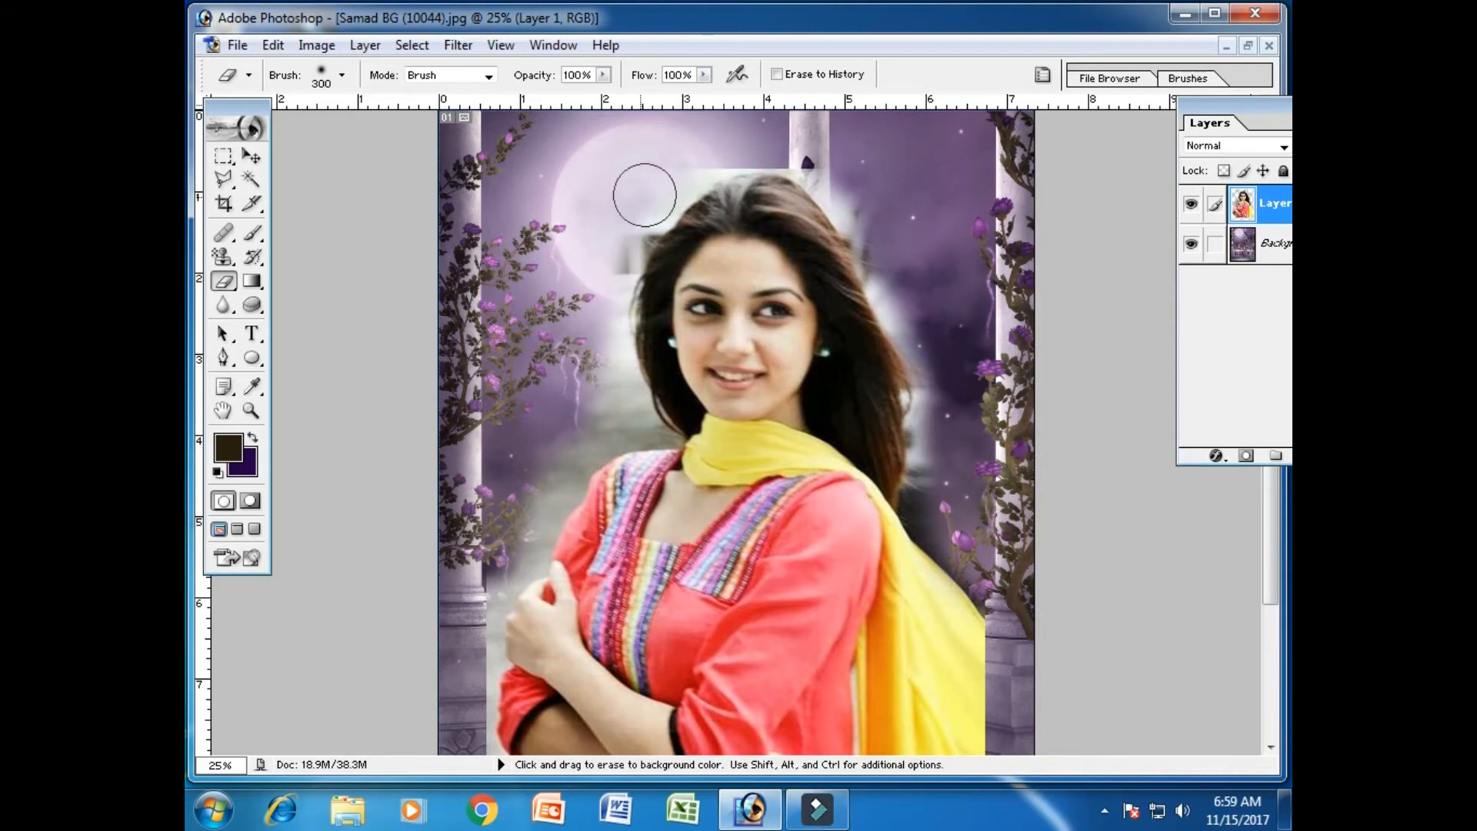
# - Reduce the eraser brush diameter to 33 px
pyautogui.rightClick(585, 241)
pyautogui.moveTo(762, 291); pyautogui.dragTo(629, 283)
pyautogui.press('space')
pyautogui.click(617, 210)
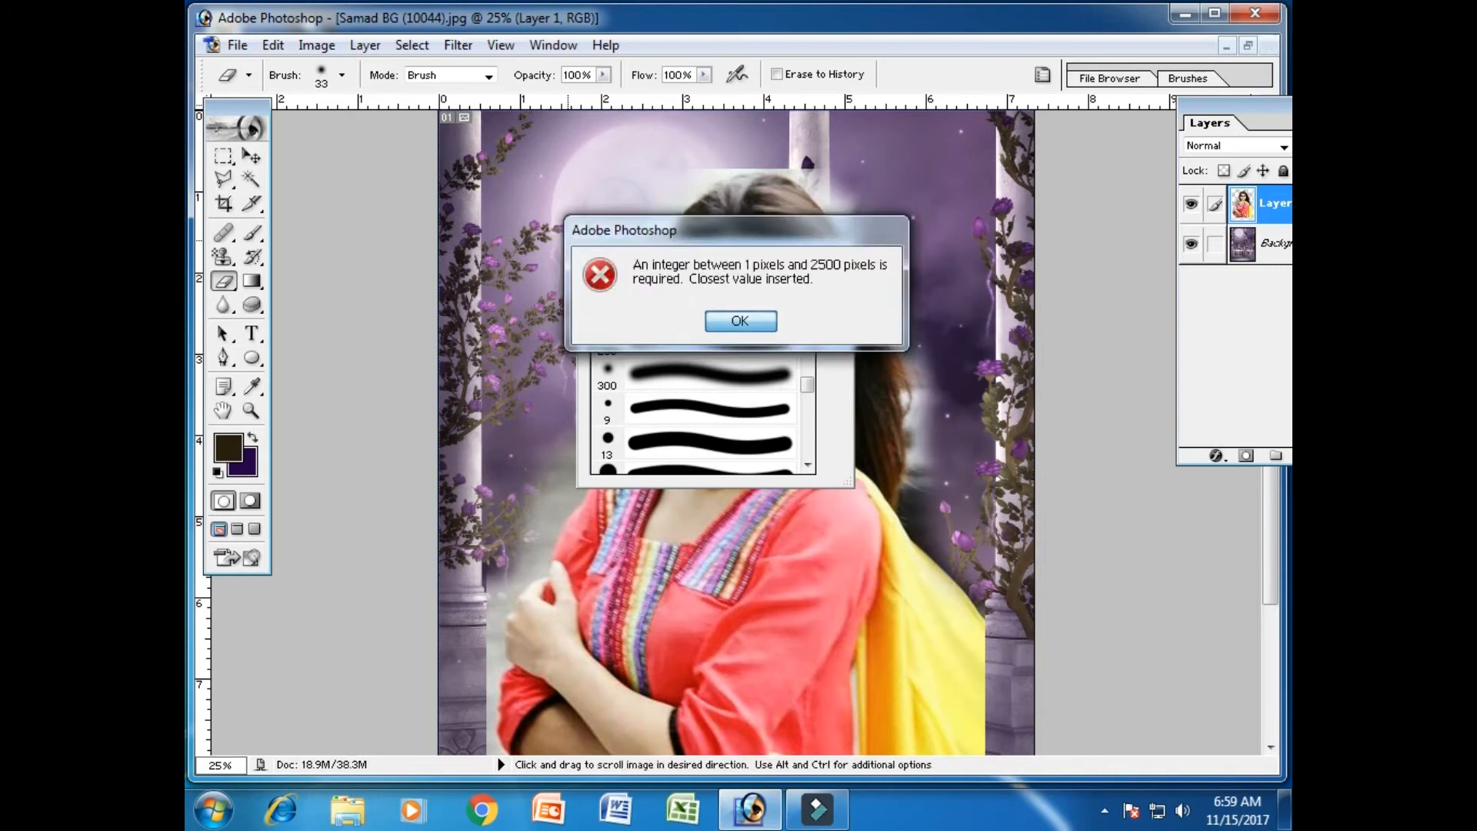
pyautogui.click(748, 320)
# - Set the eraser brush to 62 px and erase the leftover photo background along the crown of the hair
pyautogui.hotkey('ctrl', '+')
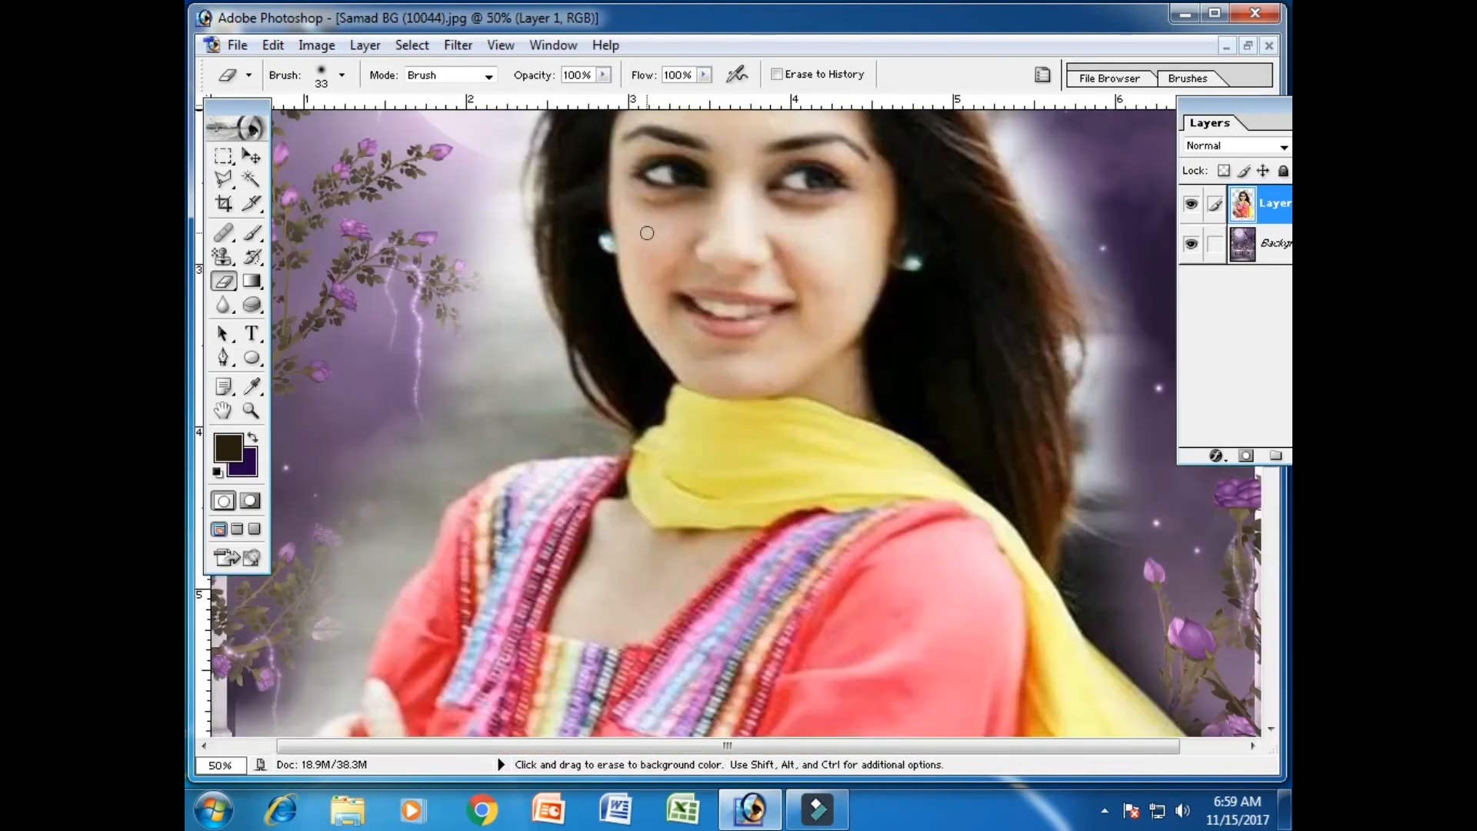
pyautogui.moveTo(573, 251); pyautogui.dragTo(597, 591)
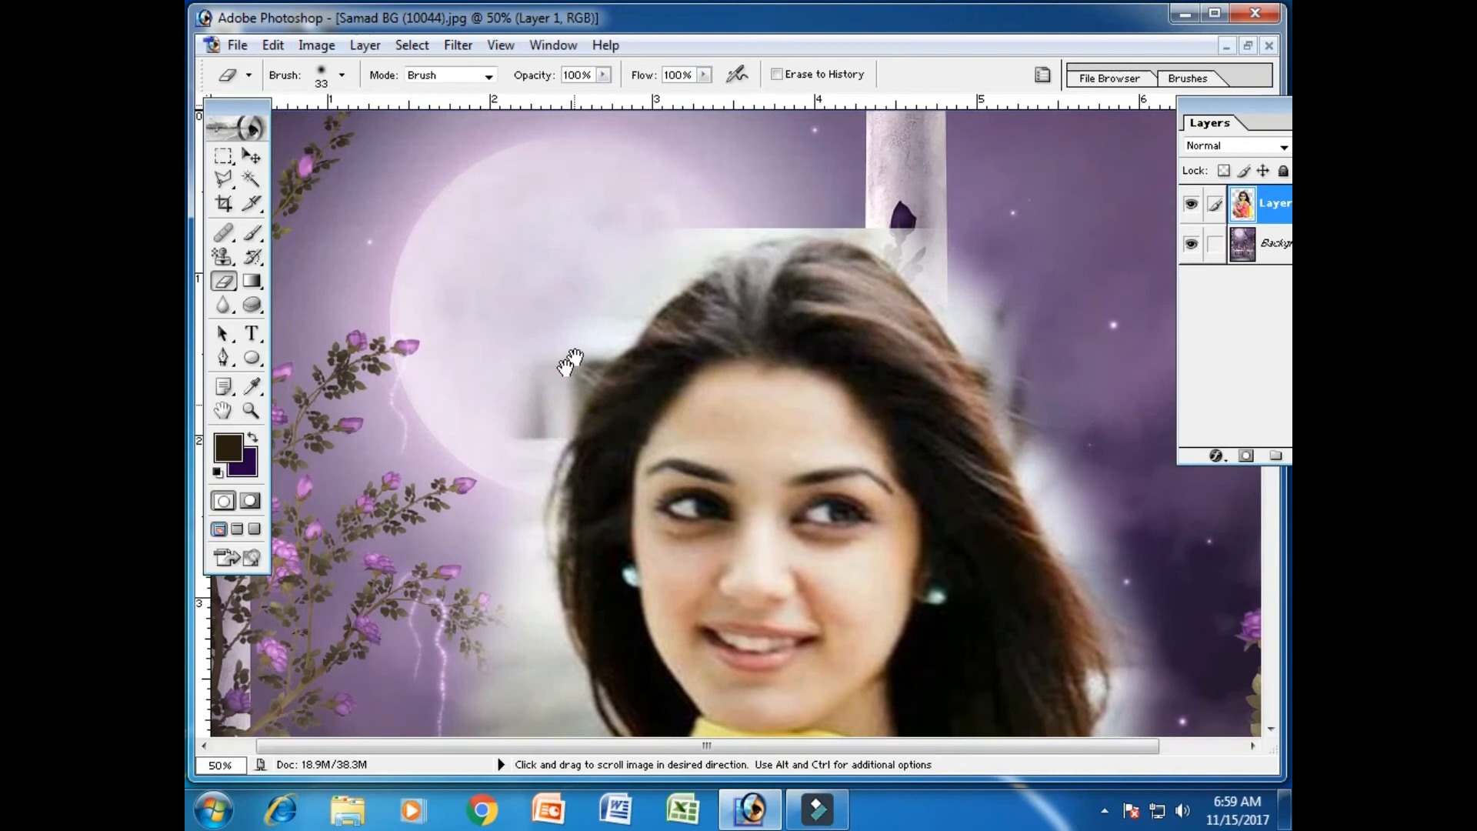
pyautogui.rightClick(552, 272)
pyautogui.moveTo(637, 316); pyautogui.dragTo(643, 314)
pyautogui.click(524, 286)
pyautogui.moveTo(650, 250)
pyautogui.mouseDown()
pyautogui.moveTo(757, 226)
pyautogui.moveTo(892, 230)
pyautogui.moveTo(927, 258)
pyautogui.moveTo(843, 235)
pyautogui.mouseUp()
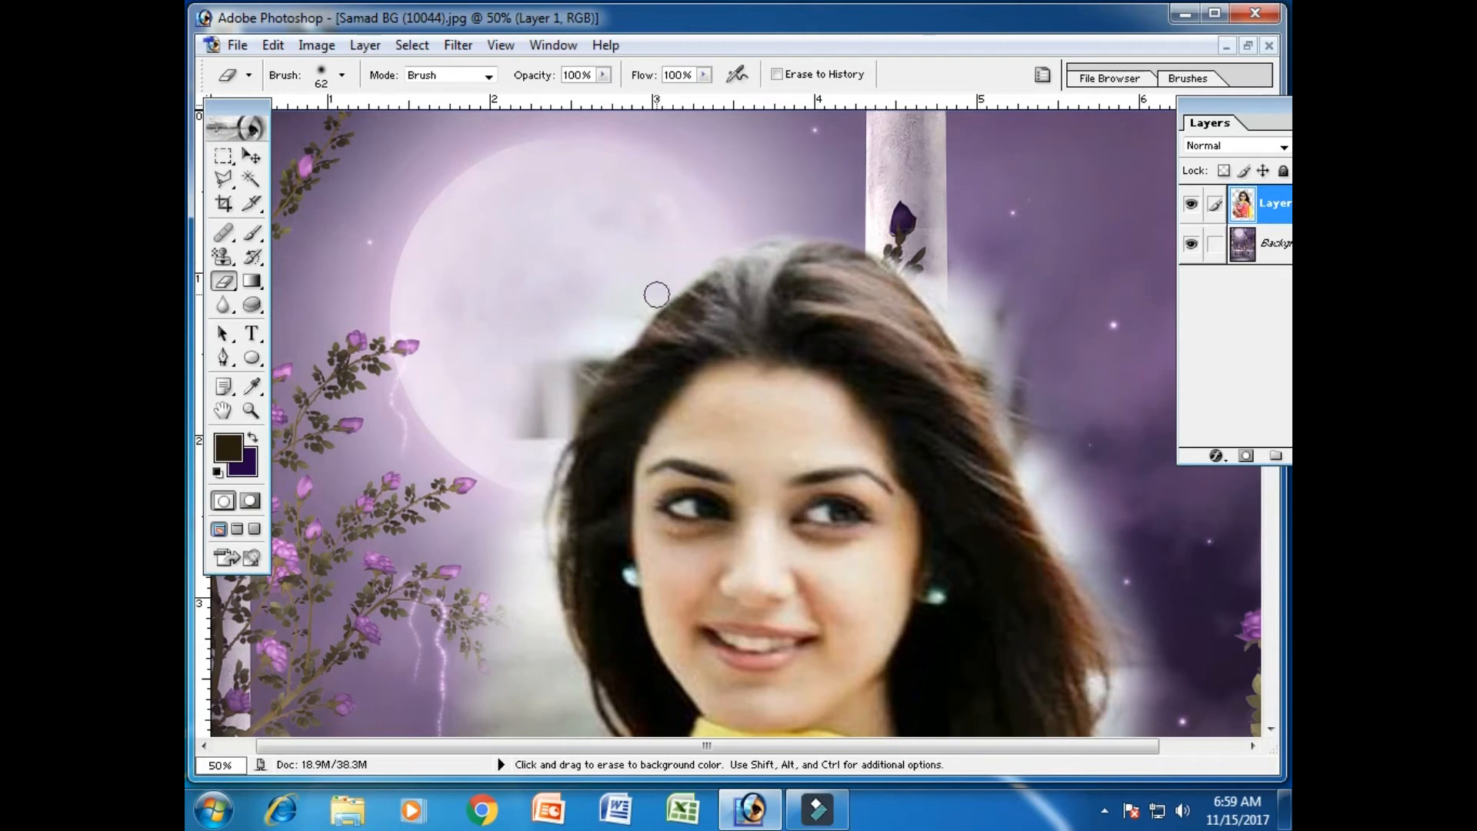
pyautogui.moveTo(584, 376); pyautogui.dragTo(625, 296)
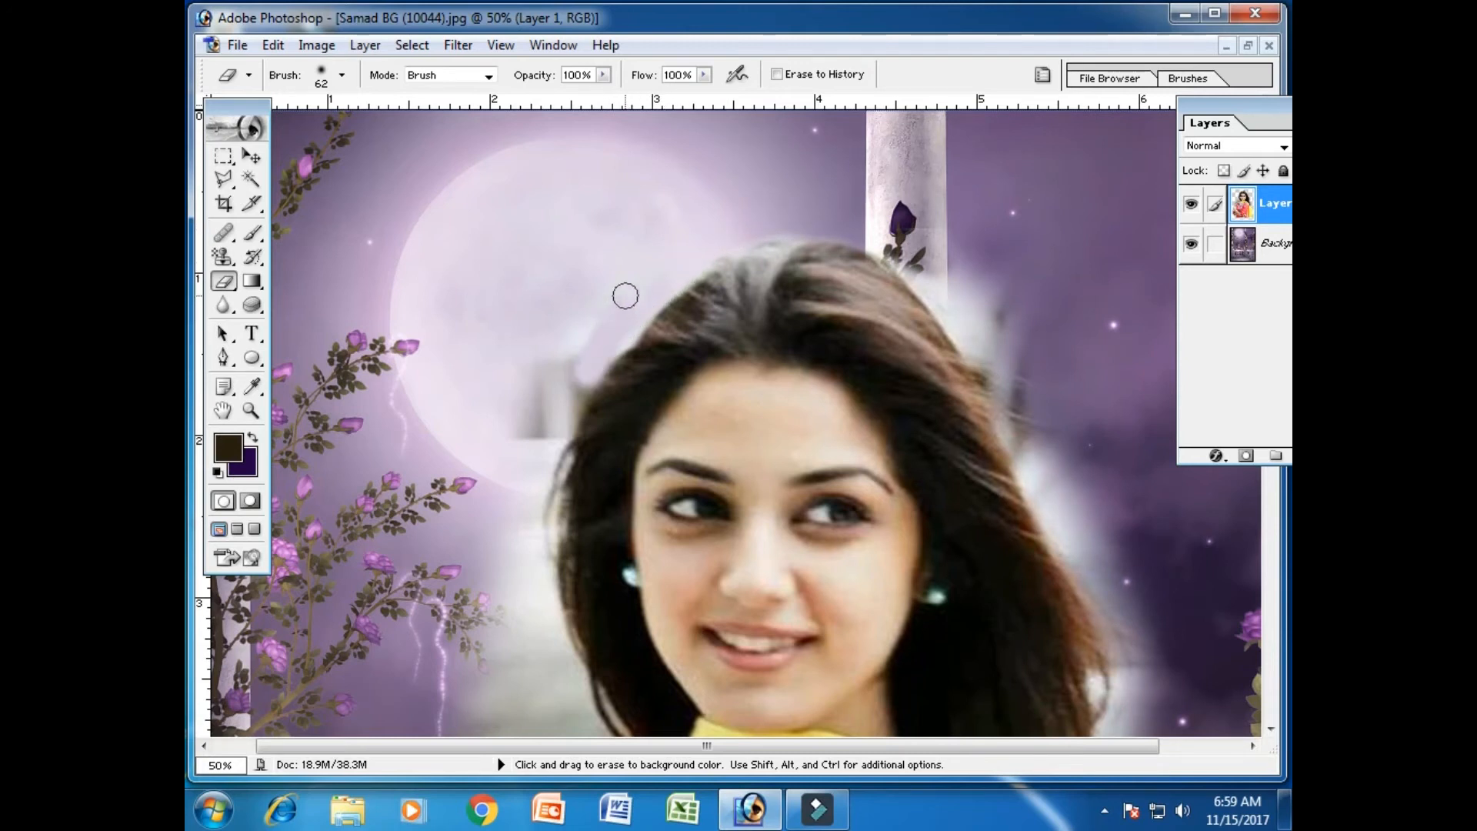
# - Set the eraser brush to 83 px and erase the leftover background patch between the moon and the hair
pyautogui.rightClick(640, 206)
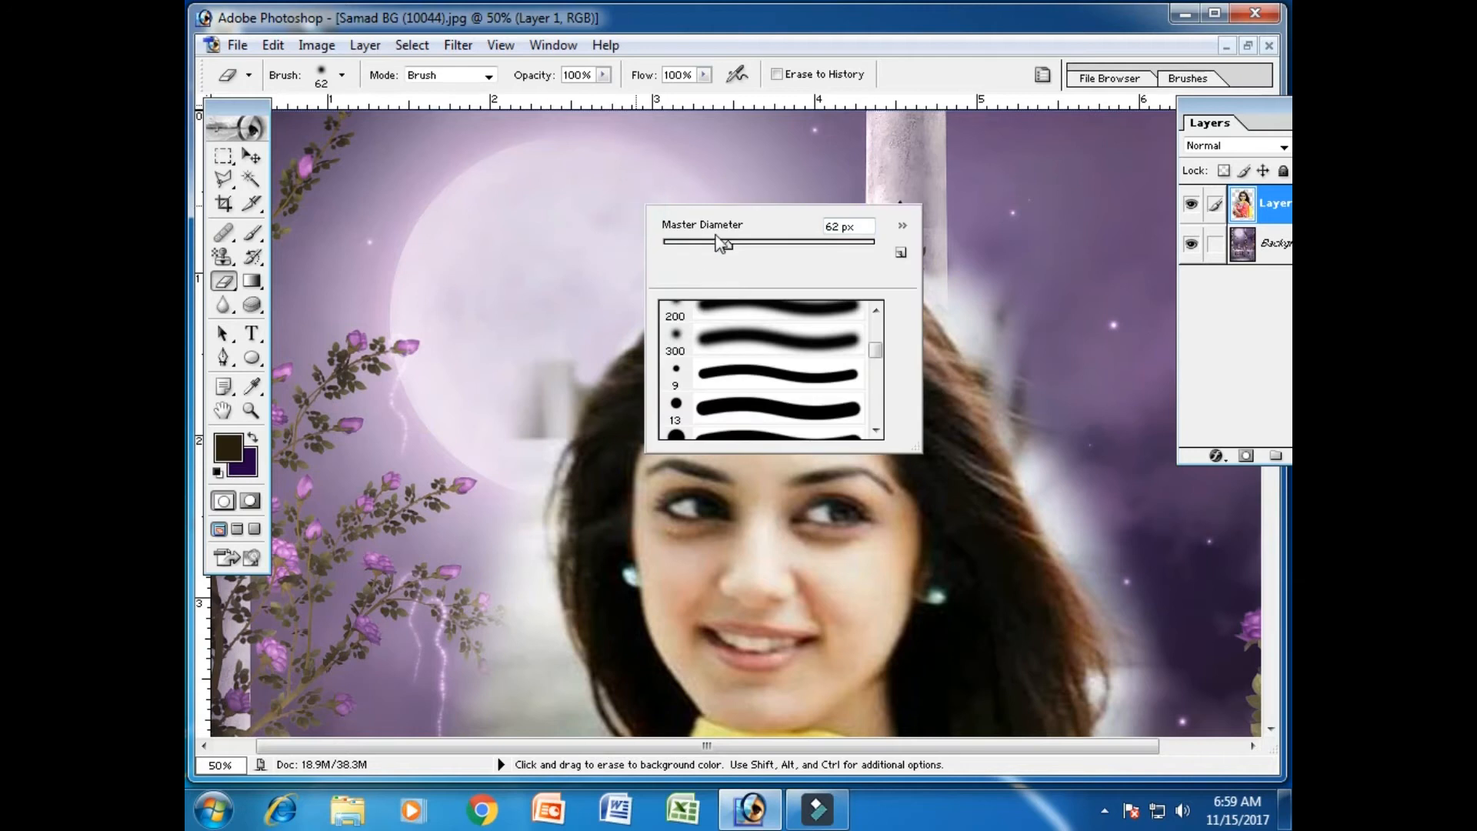
pyautogui.moveTo(723, 248); pyautogui.dragTo(750, 246)
pyautogui.click(593, 293)
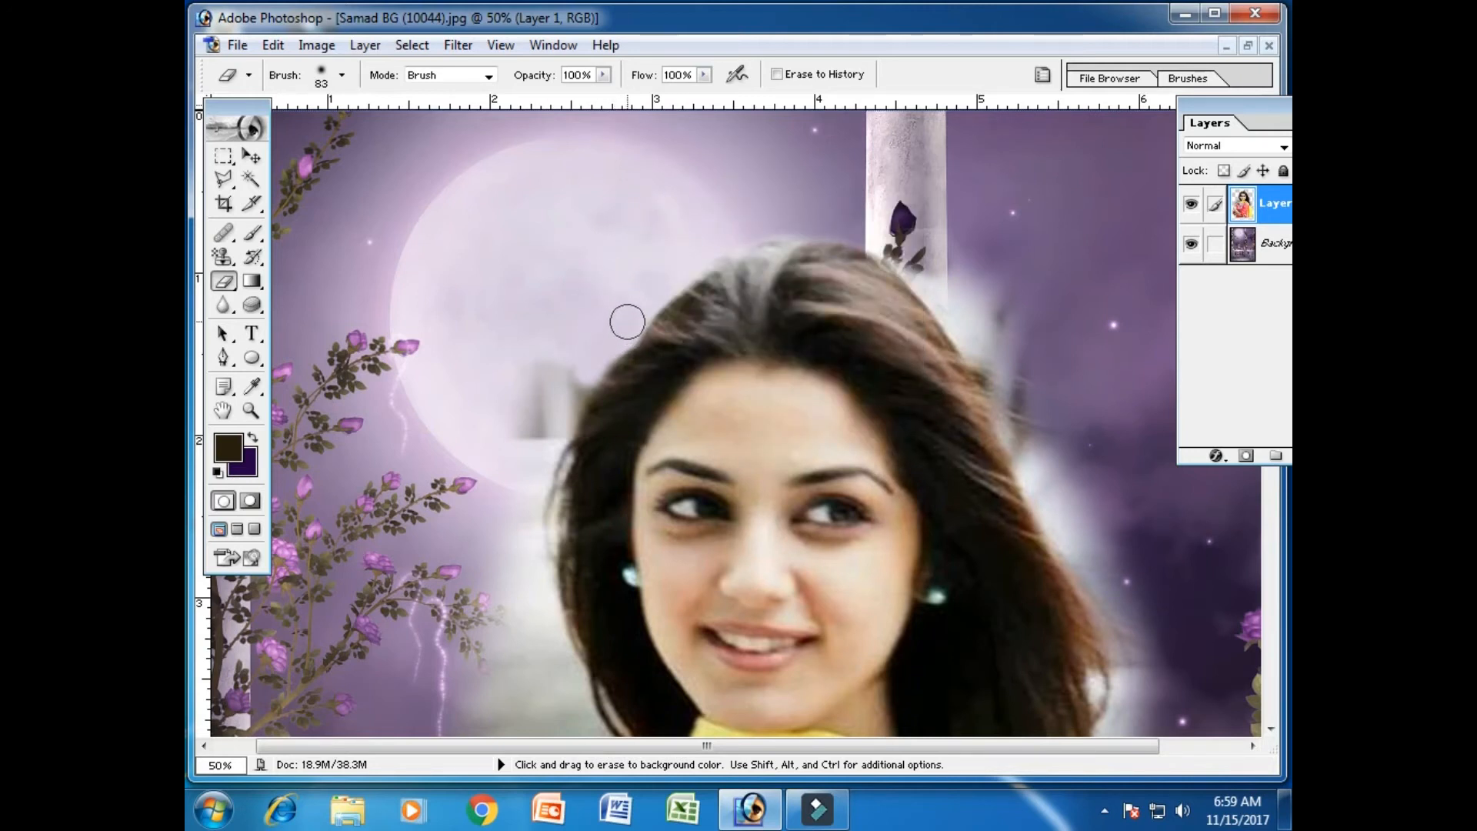
pyautogui.moveTo(579, 346)
pyautogui.mouseDown()
pyautogui.moveTo(553, 430)
pyautogui.moveTo(523, 425)
pyautogui.mouseUp()
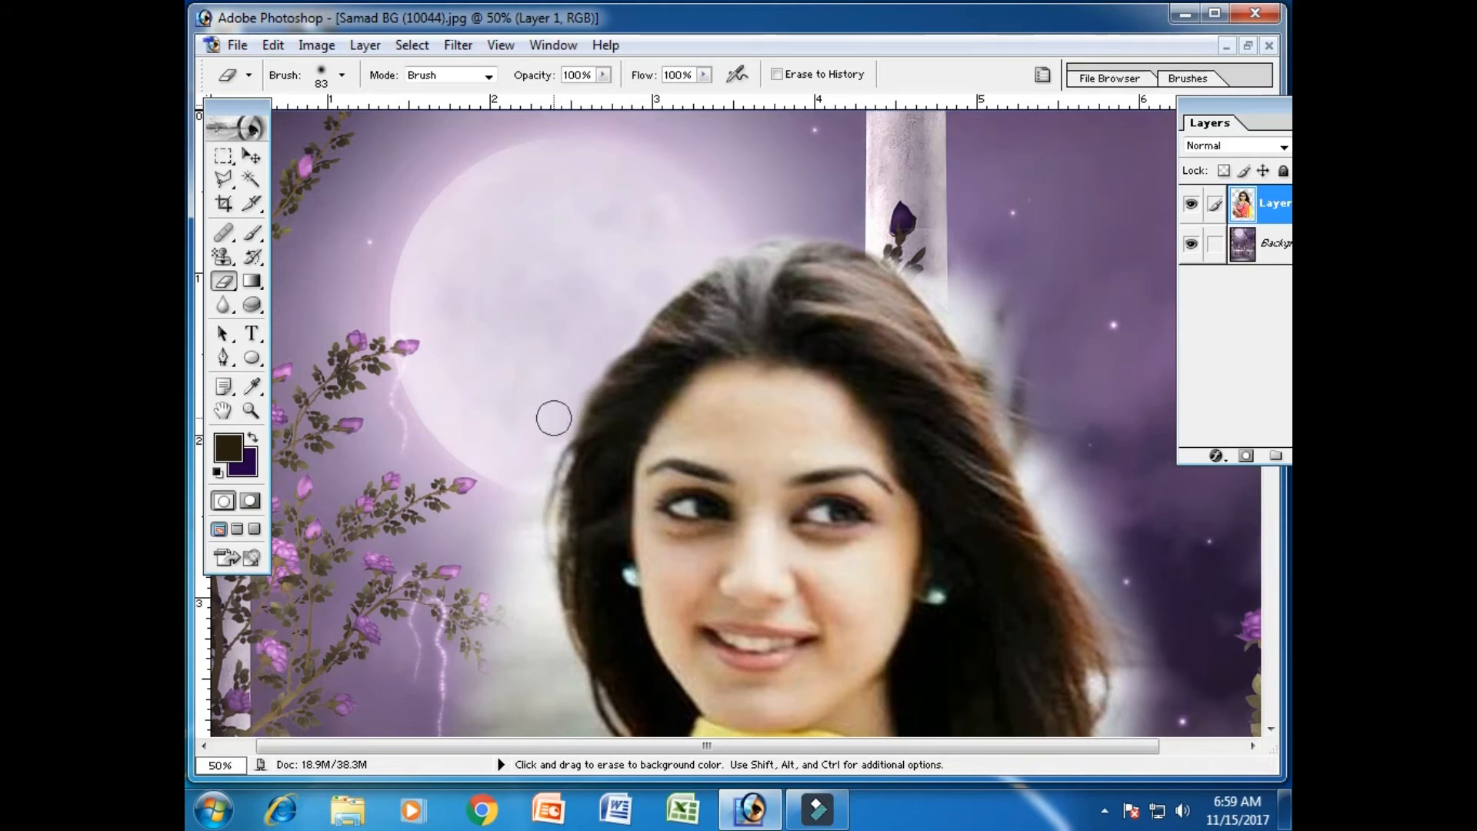
# - Erase the leftover photo background along the left edge of the hair beside the face
pyautogui.scroll(-8, 575, 280)
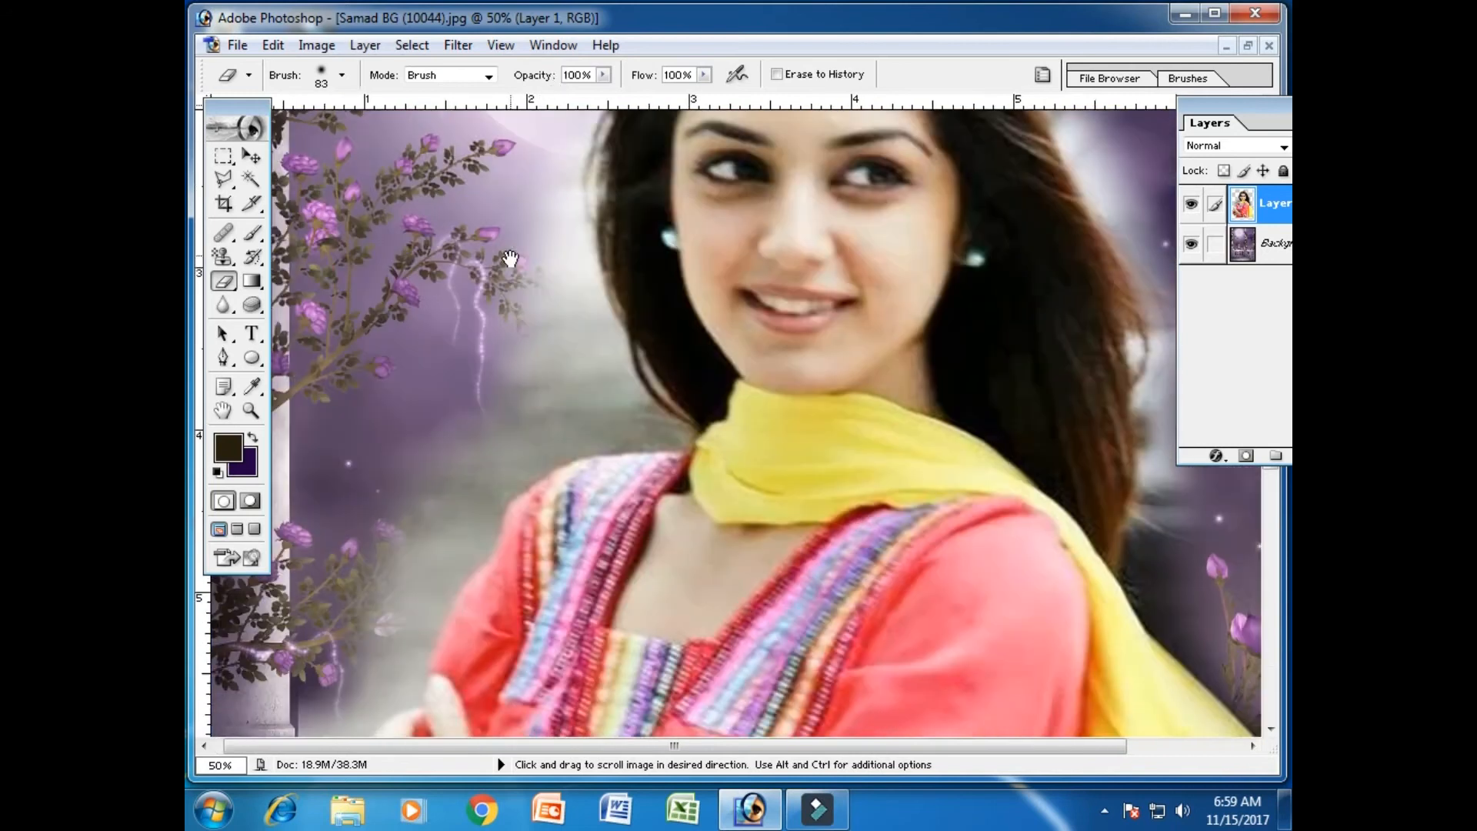
pyautogui.scroll(5, 511, 406)
pyautogui.moveTo(546, 272)
pyautogui.mouseDown()
pyautogui.moveTo(534, 381)
pyautogui.moveTo(552, 395)
pyautogui.moveTo(566, 501)
pyautogui.mouseUp()
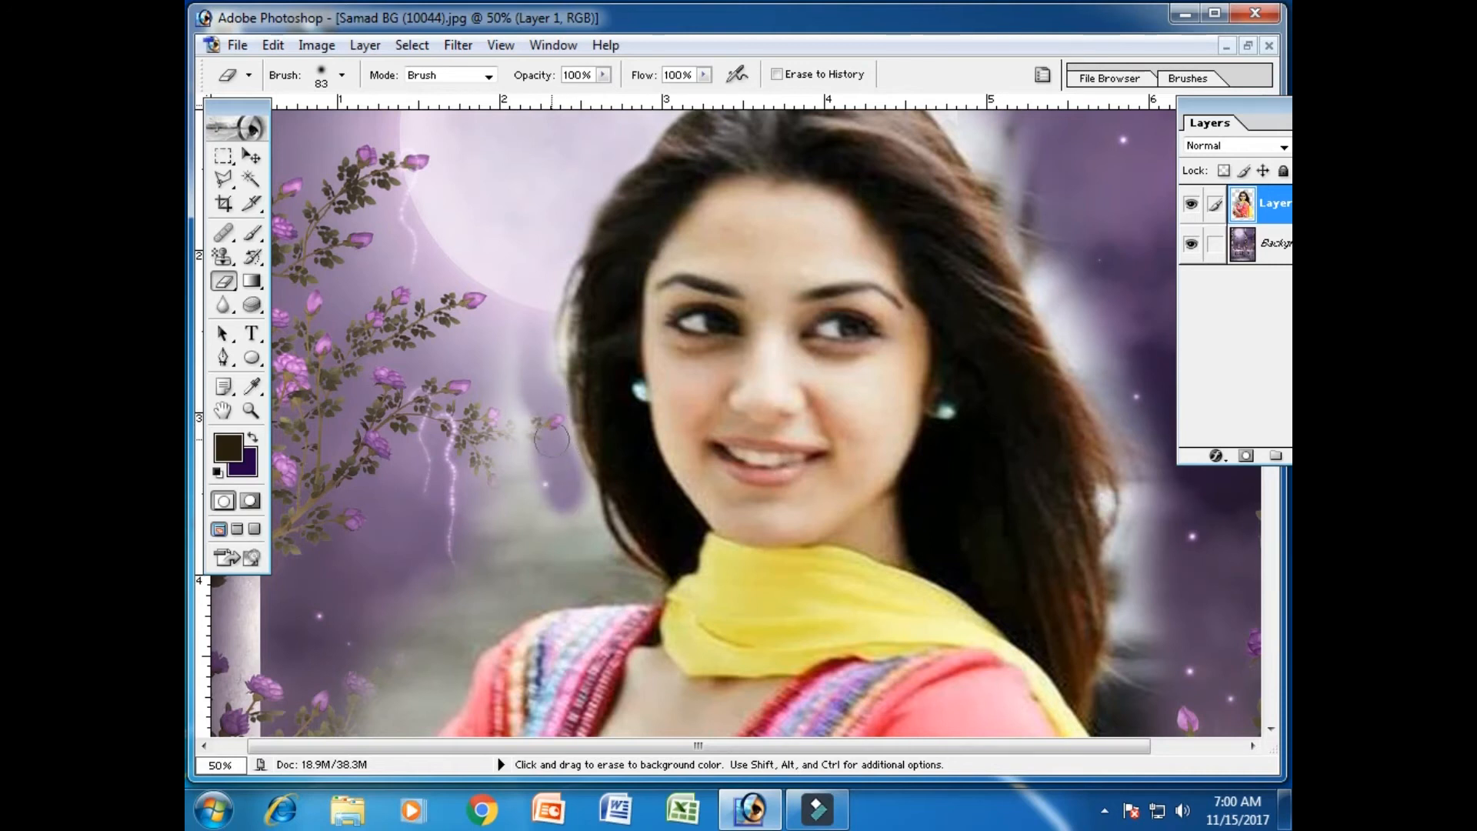
pyautogui.moveTo(579, 509)
pyautogui.mouseDown()
pyautogui.moveTo(505, 412)
pyautogui.moveTo(512, 447)
pyautogui.moveTo(512, 362)
pyautogui.moveTo(513, 510)
pyautogui.moveTo(516, 378)
pyautogui.mouseUp()
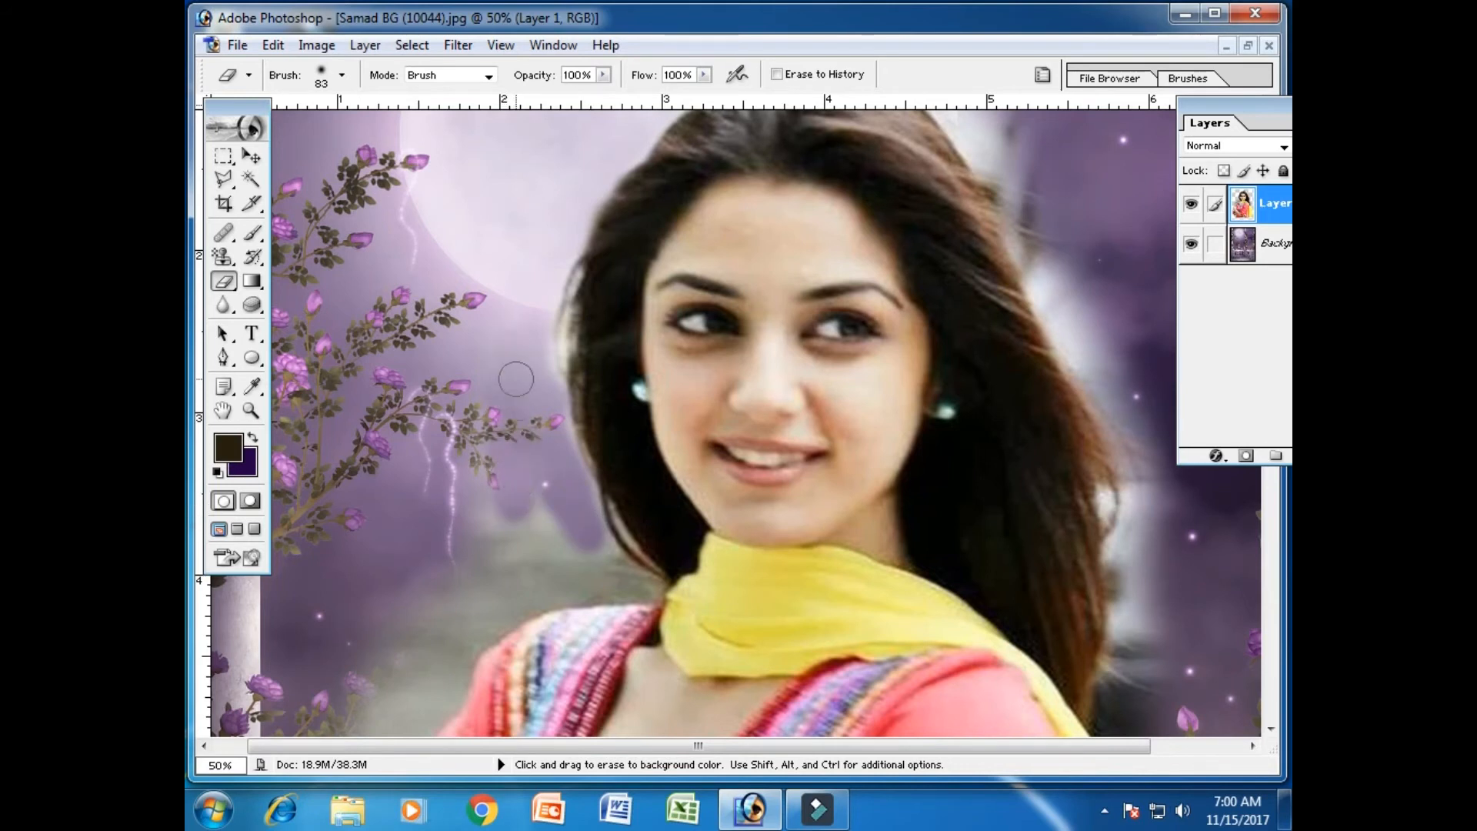
# - Erase the leftover photo background between the lower hair edge and the shoulder on the flowering-branch side
pyautogui.scroll(-3, 504, 487)
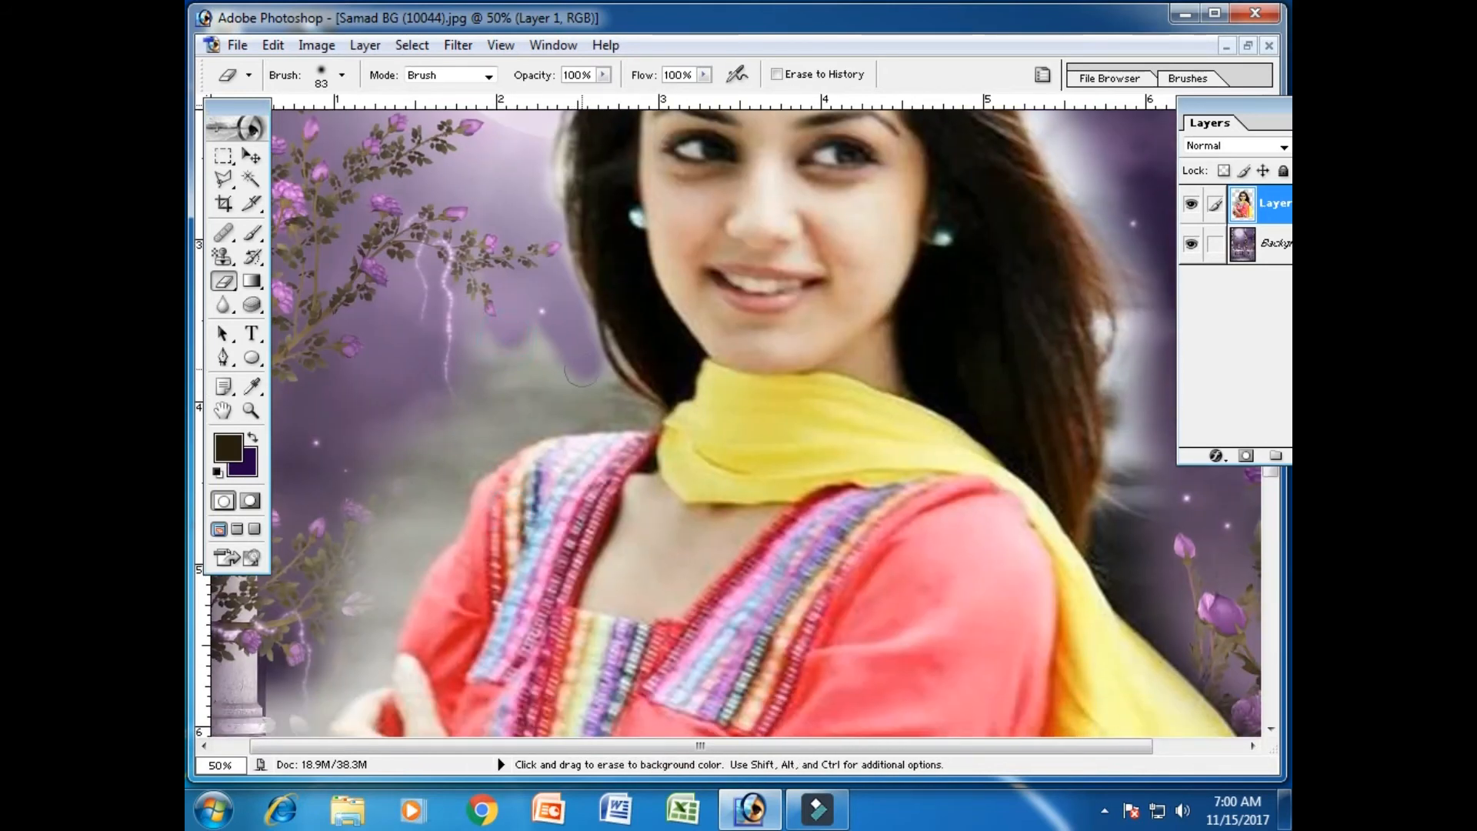
pyautogui.moveTo(614, 402)
pyautogui.mouseDown()
pyautogui.moveTo(554, 411)
pyautogui.moveTo(545, 388)
pyautogui.moveTo(566, 369)
pyautogui.moveTo(538, 321)
pyautogui.mouseUp()
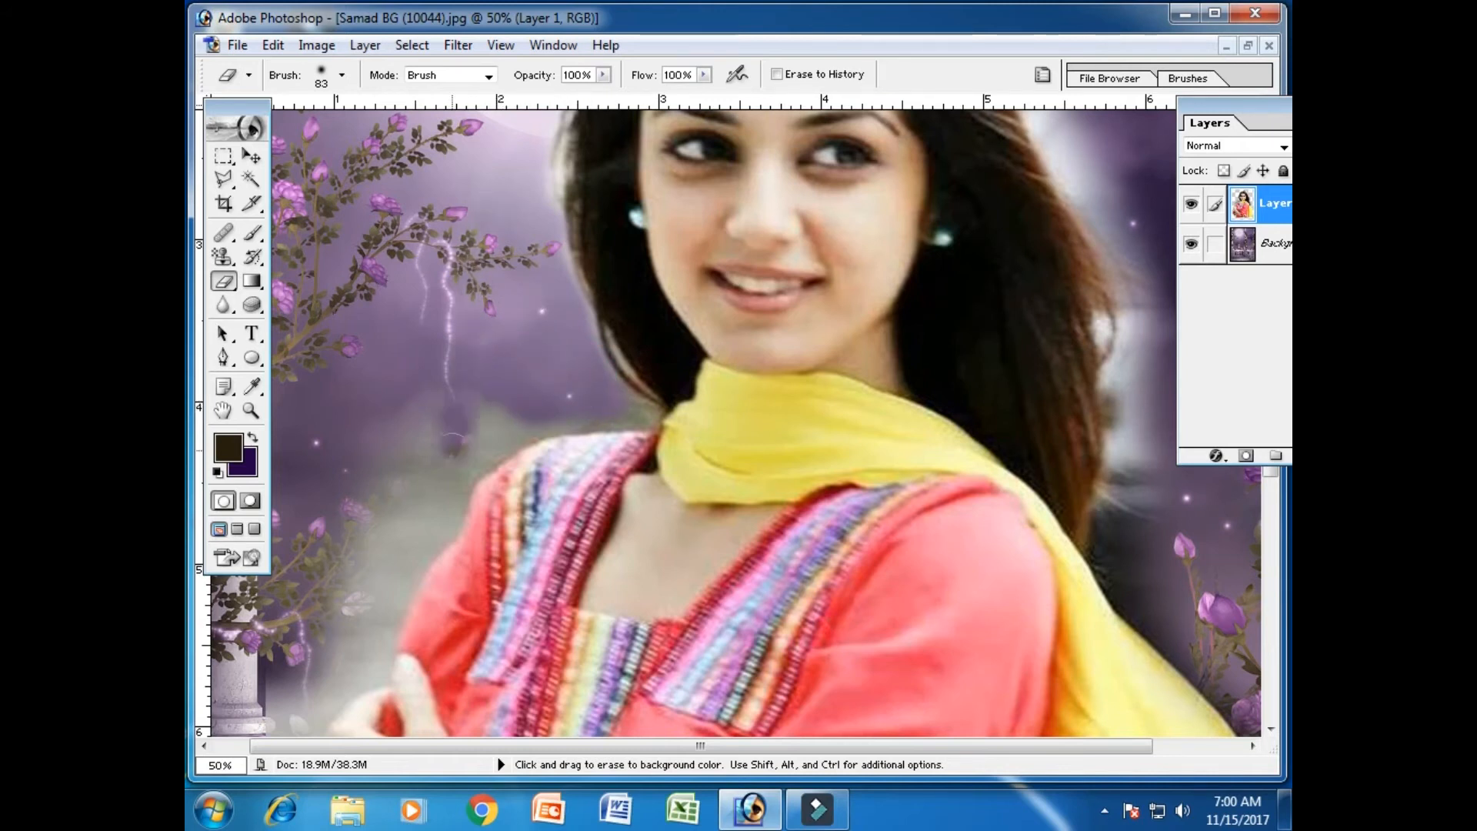
pyautogui.moveTo(510, 408); pyautogui.dragTo(517, 433)
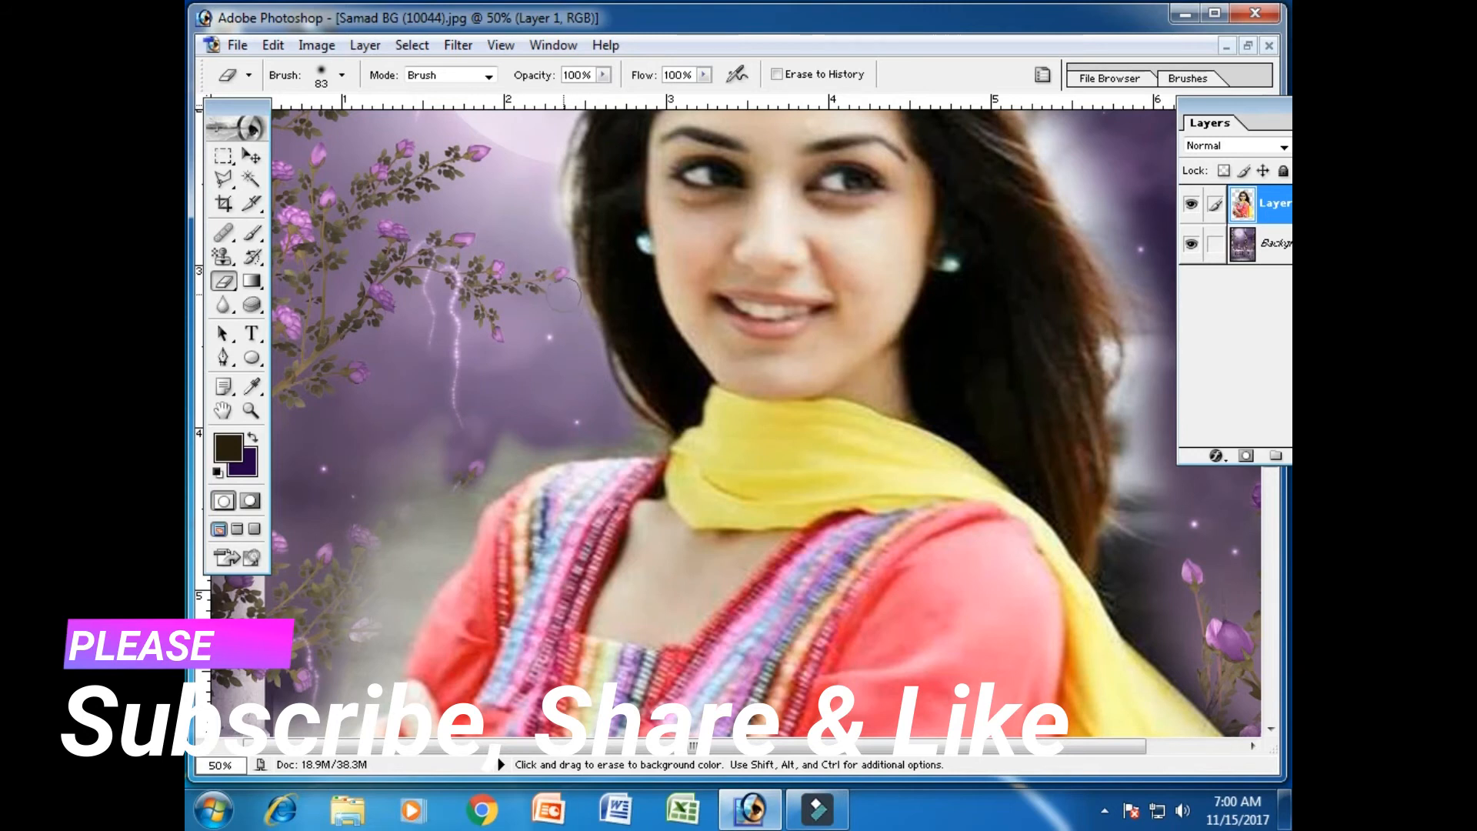
pyautogui.press('space')
pyautogui.moveTo(561, 165); pyautogui.dragTo(544, 429)
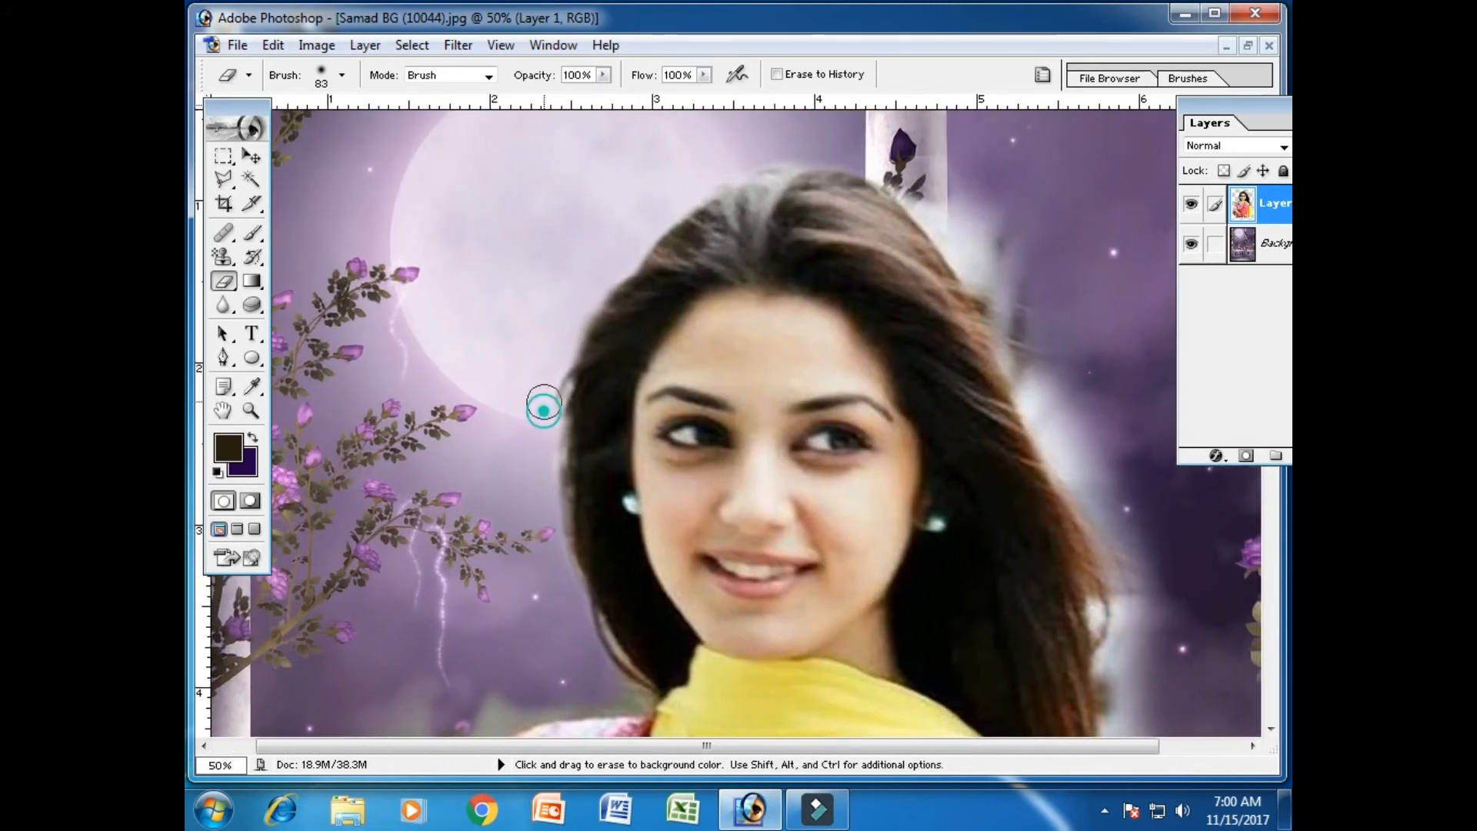
# - Erase the leftover photo background along the shoulder and upper sleeve above the raised hand, redoing one undone stroke
pyautogui.press('space')
pyautogui.moveTo(508, 681); pyautogui.dragTo(519, 395)
pyautogui.moveTo(461, 526)
pyautogui.mouseDown()
pyautogui.moveTo(510, 448)
pyautogui.moveTo(516, 380)
pyautogui.mouseUp()
pyautogui.moveTo(581, 295)
pyautogui.mouseDown()
pyautogui.moveTo(517, 335)
pyautogui.moveTo(442, 474)
pyautogui.mouseUp()
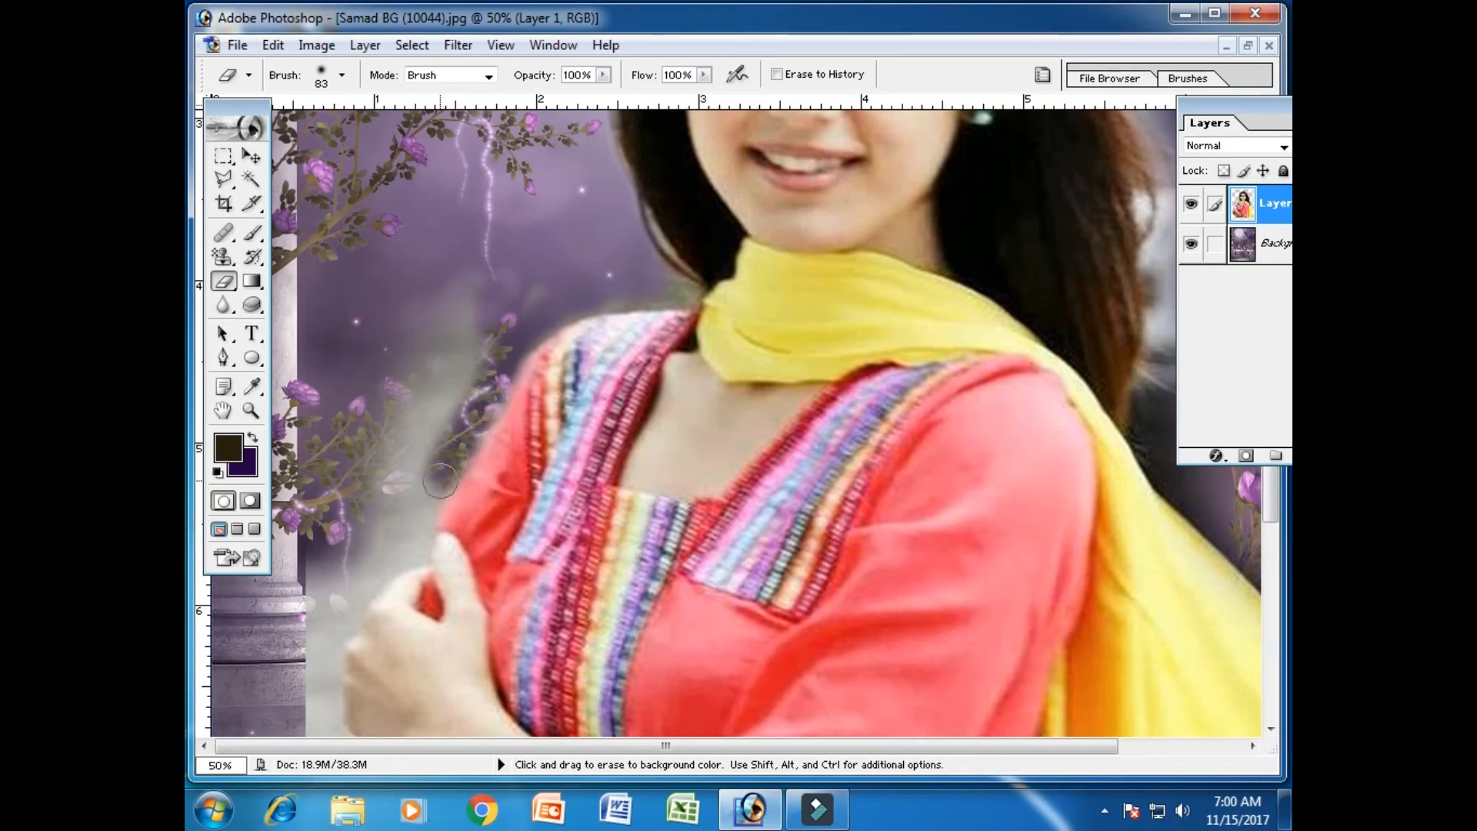
pyautogui.hotkey('ctrl', 'z')
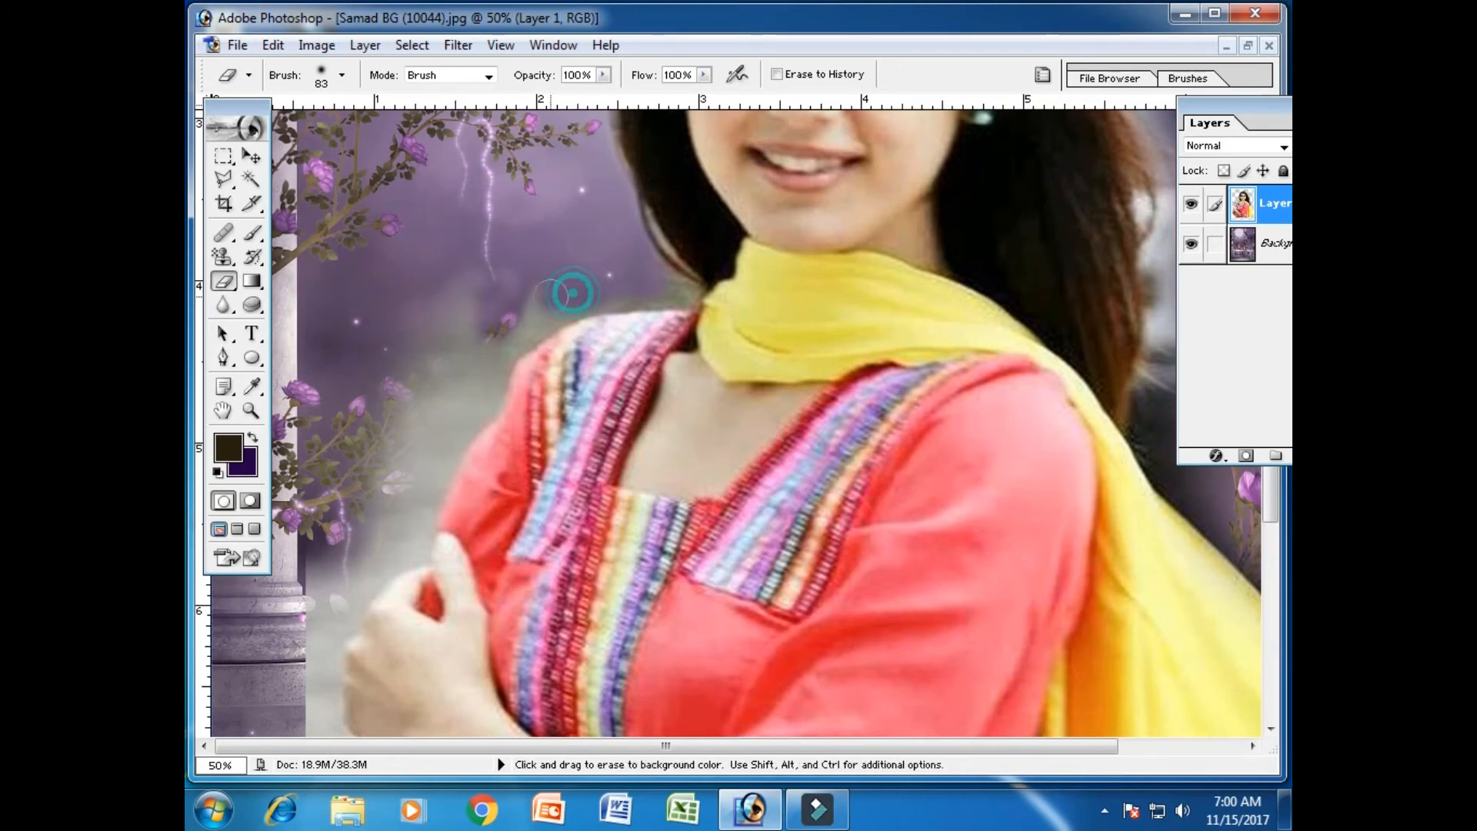
pyautogui.moveTo(541, 315)
pyautogui.mouseDown()
pyautogui.moveTo(414, 502)
pyautogui.moveTo(502, 323)
pyautogui.moveTo(419, 434)
pyautogui.moveTo(509, 264)
pyautogui.moveTo(370, 426)
pyautogui.moveTo(419, 365)
pyautogui.moveTo(384, 446)
pyautogui.mouseUp()
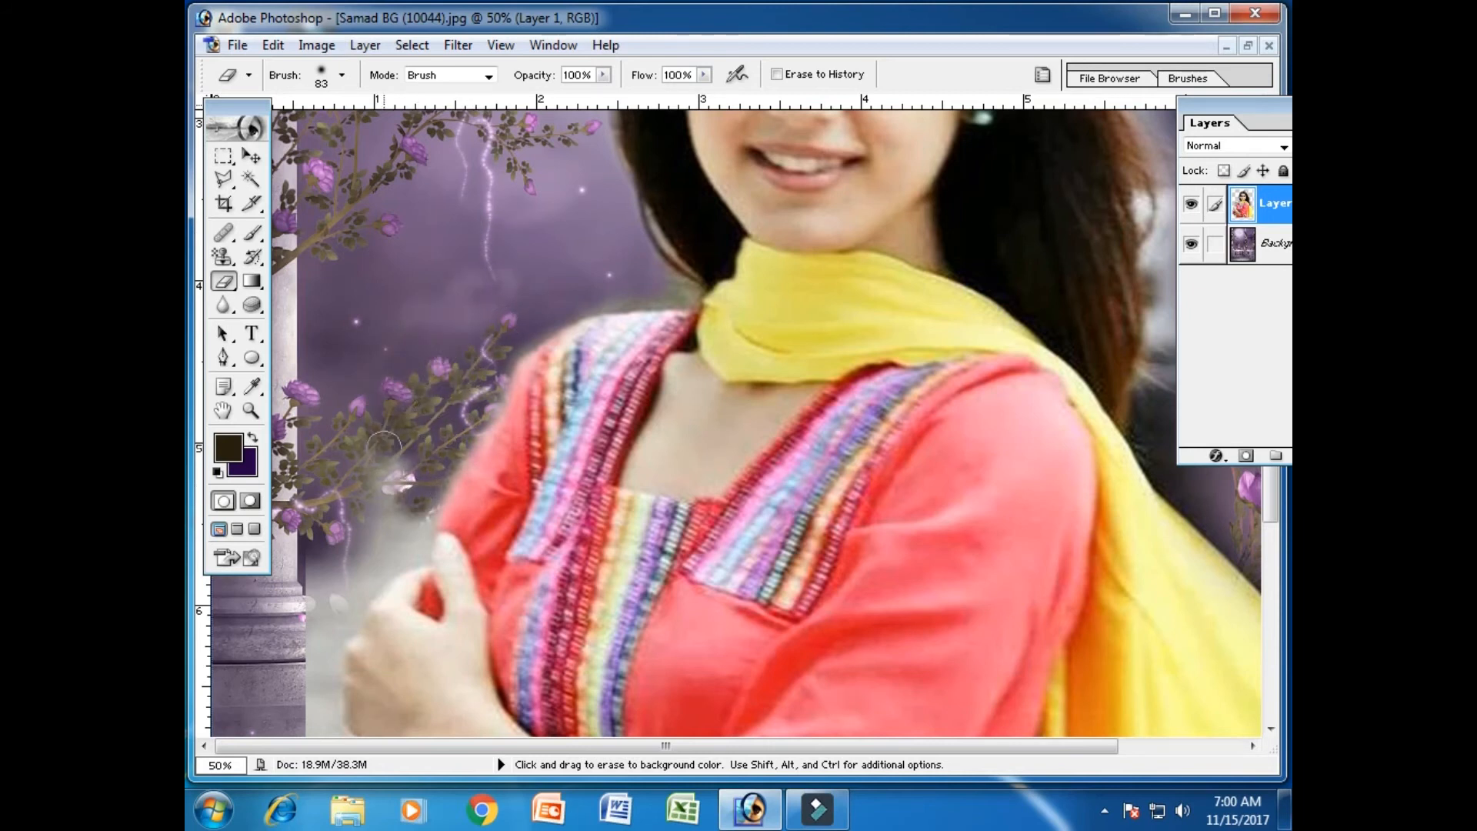
# - Set the eraser brush to 45 px and erase the leftover background around the raised hand's knuckles
pyautogui.rightClick(593, 271)
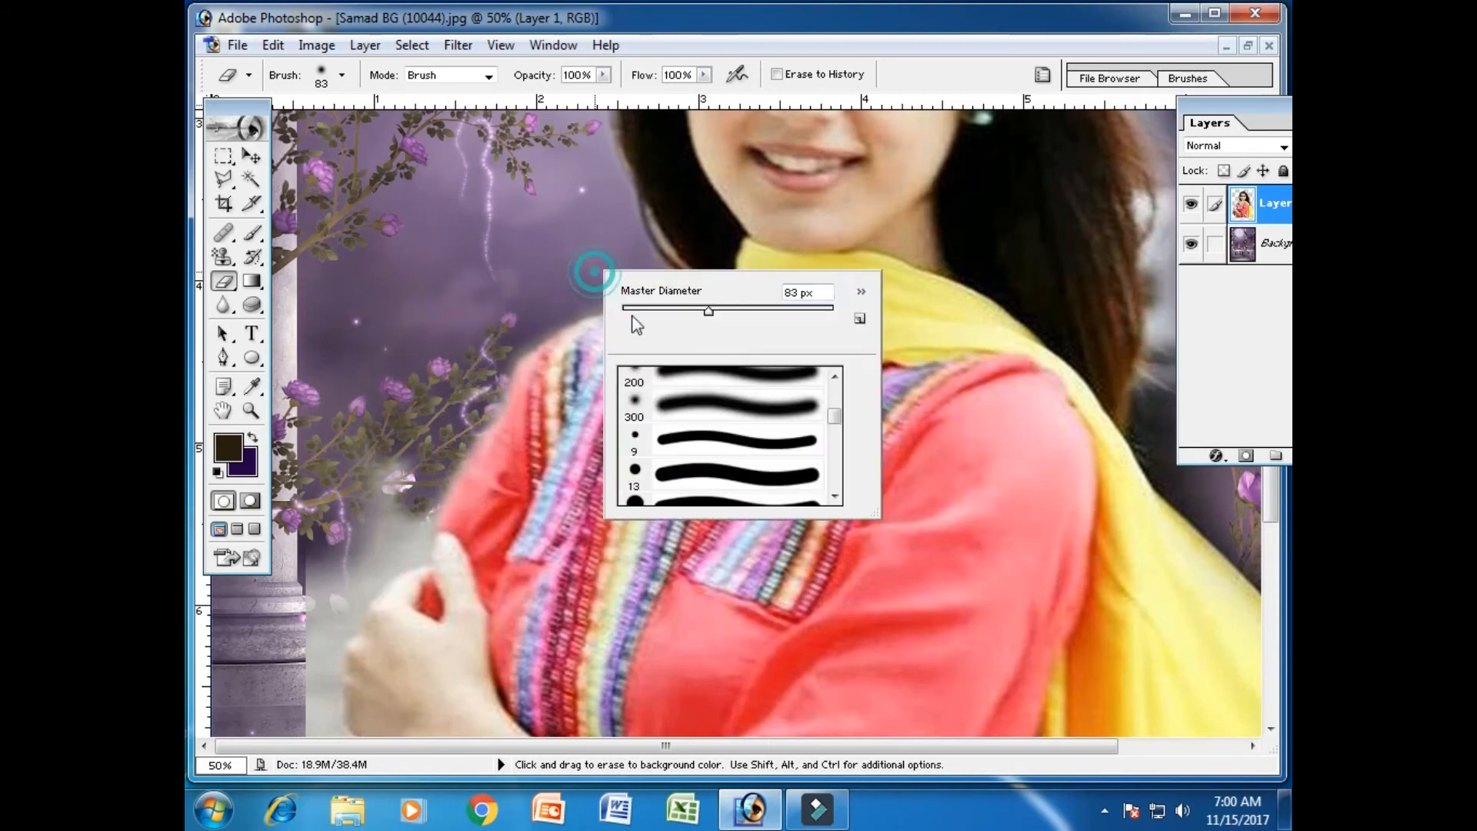
pyautogui.moveTo(690, 313); pyautogui.dragTo(645, 294)
pyautogui.click(542, 256)
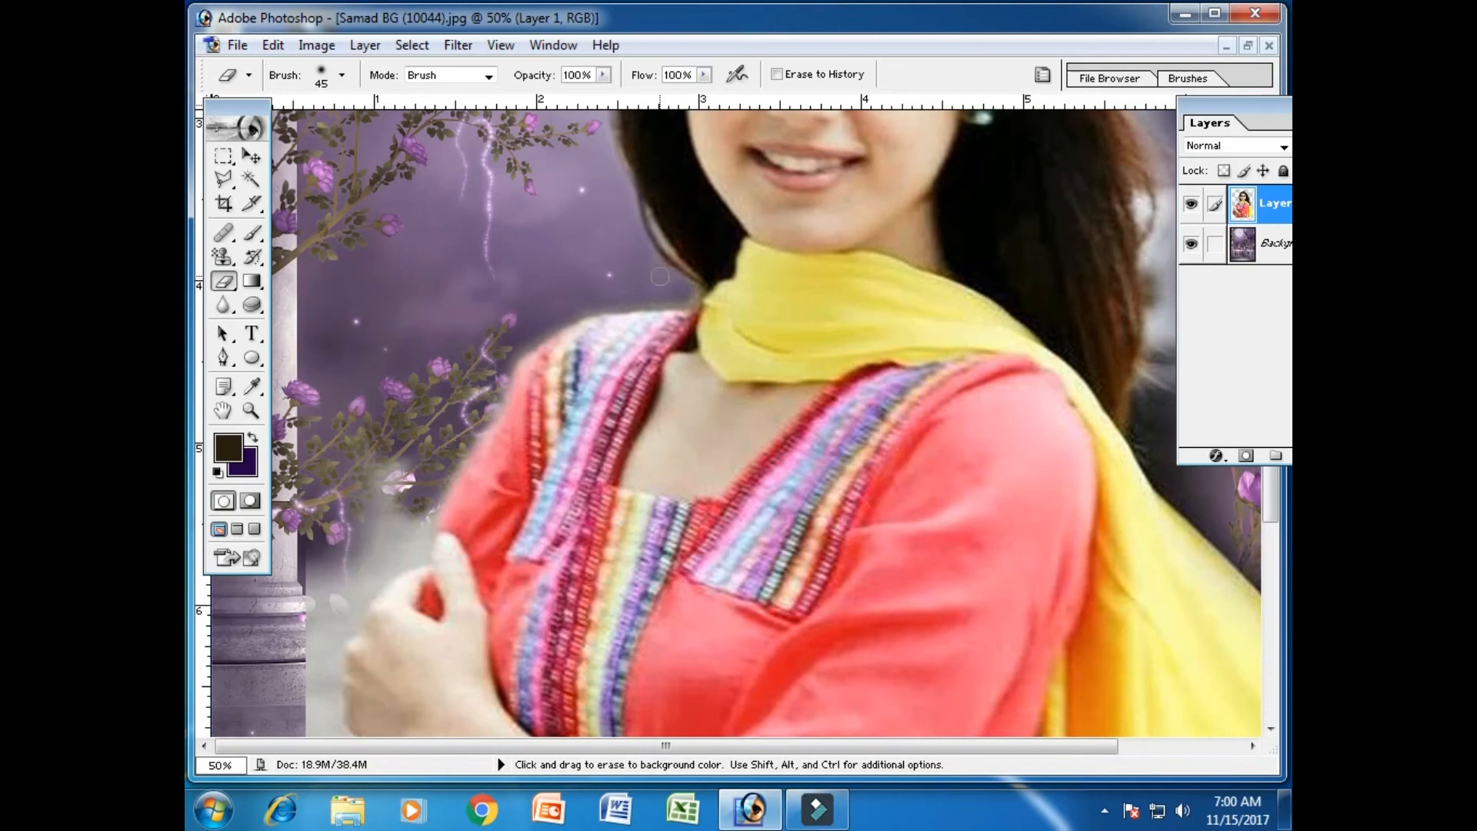
pyautogui.scroll(-3, 485, 317)
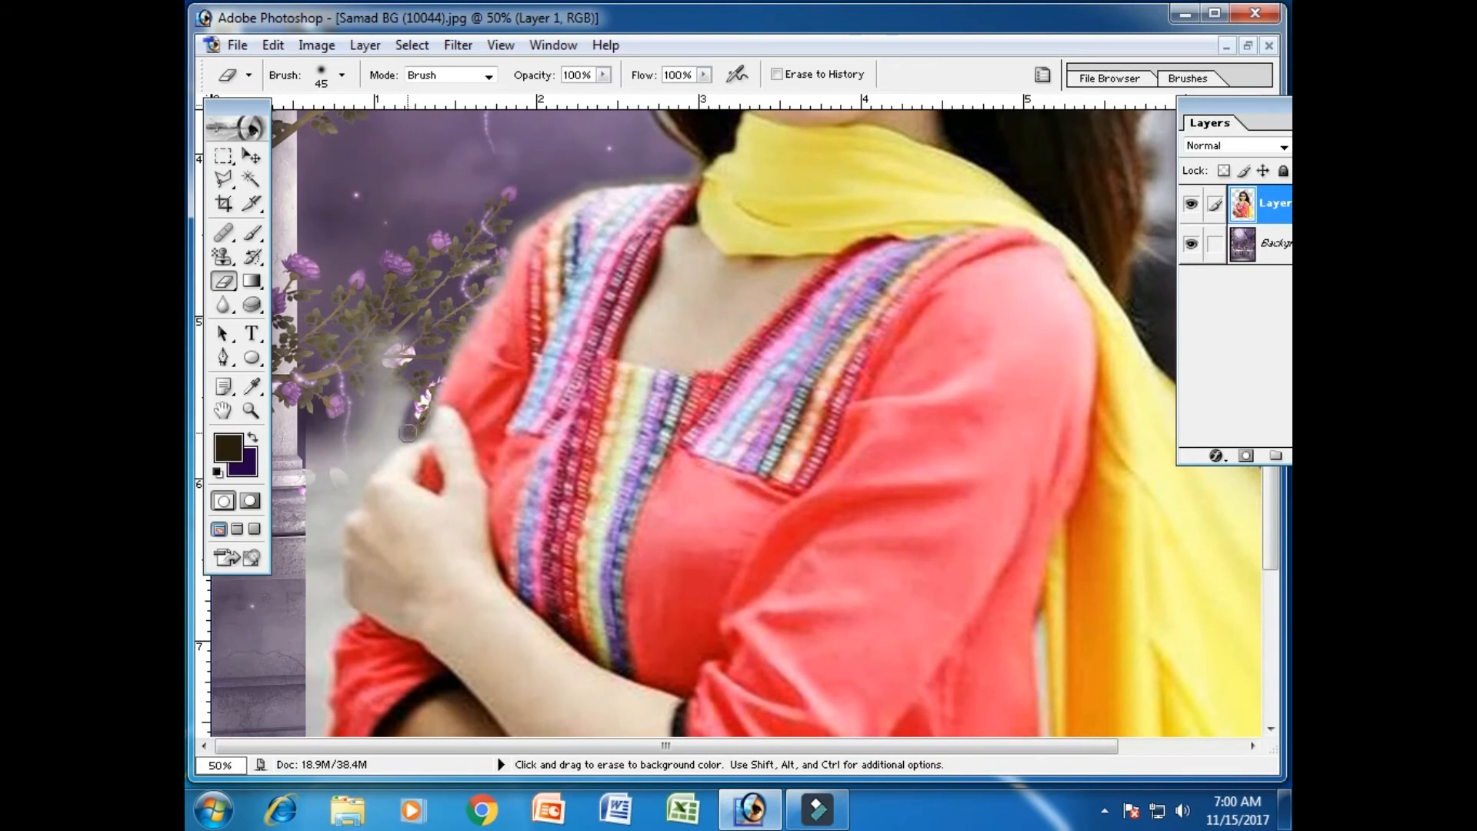
pyautogui.moveTo(377, 440)
pyautogui.mouseDown()
pyautogui.moveTo(430, 388)
pyautogui.moveTo(401, 421)
pyautogui.moveTo(419, 363)
pyautogui.moveTo(352, 427)
pyautogui.moveTo(397, 434)
pyautogui.moveTo(366, 465)
pyautogui.mouseUp()
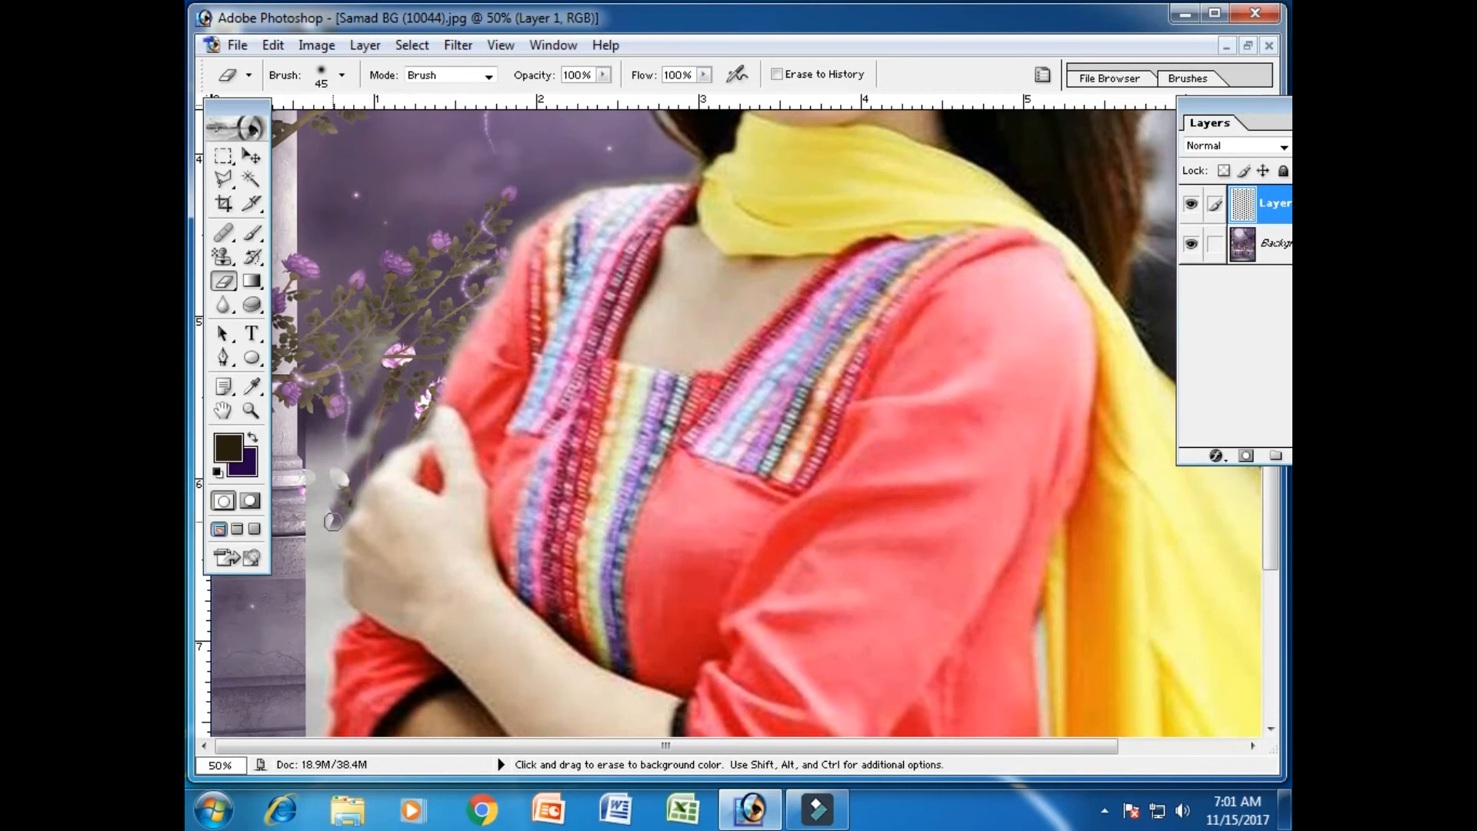
pyautogui.moveTo(331, 529); pyautogui.dragTo(331, 537)
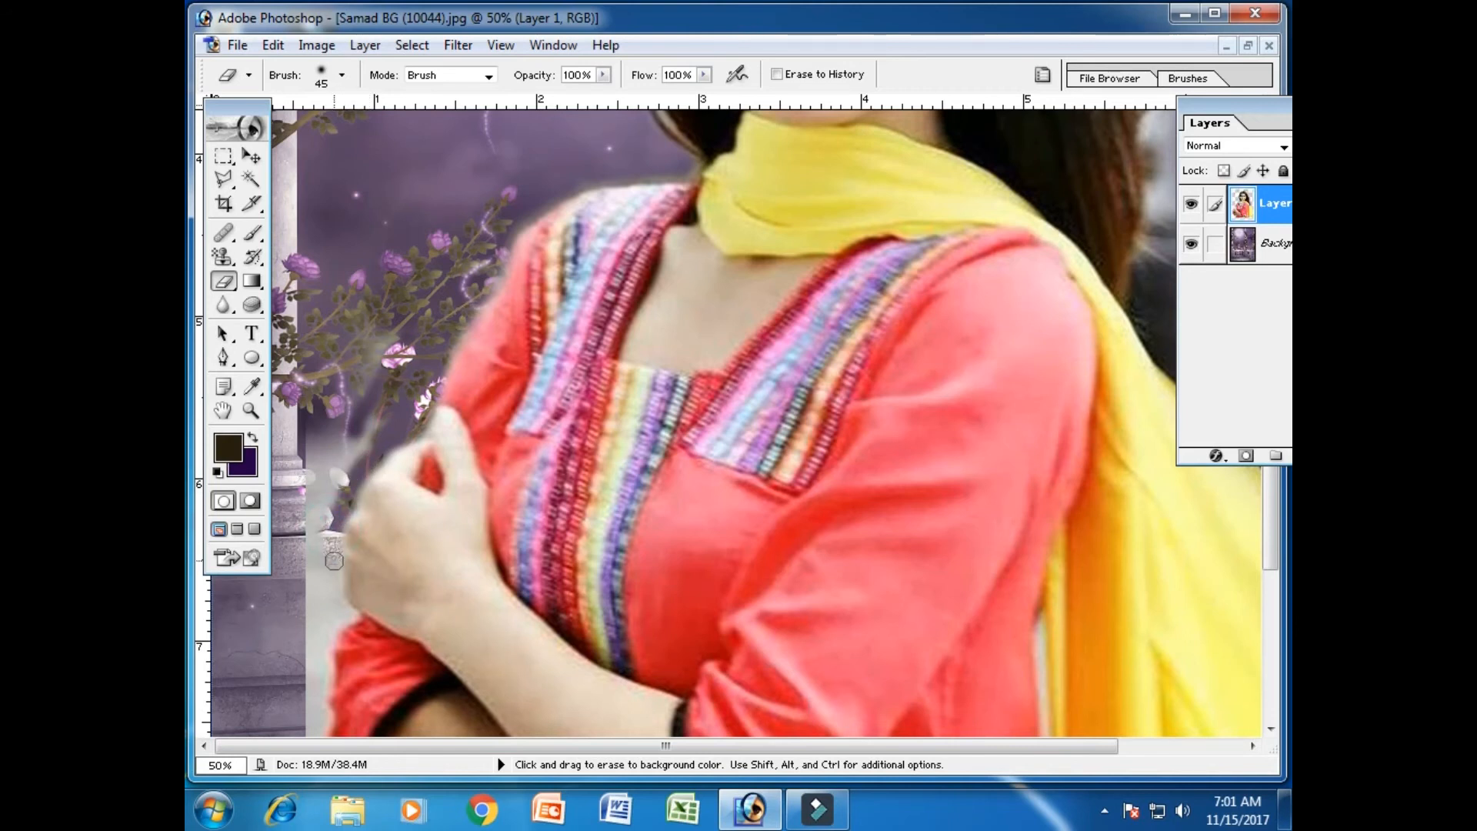
# - Erase the leftover background around the bent sleeve and below the elbow to the photo's lower edge
pyautogui.moveTo(330, 605)
pyautogui.mouseDown()
pyautogui.moveTo(399, 347)
pyautogui.moveTo(397, 271)
pyautogui.moveTo(332, 262)
pyautogui.moveTo(316, 333)
pyautogui.mouseUp()
pyautogui.press('space')
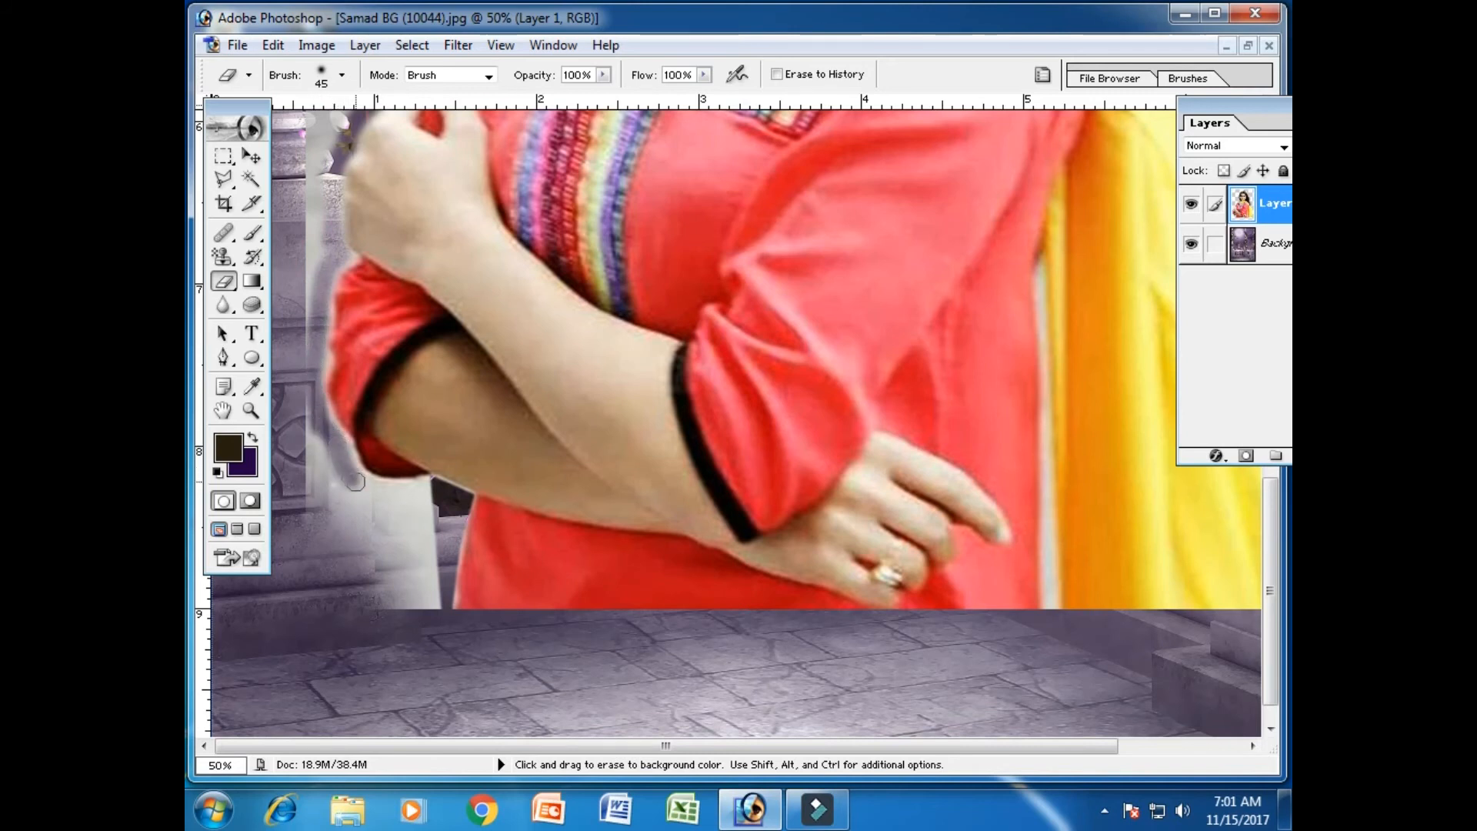
pyautogui.moveTo(380, 494)
pyautogui.mouseDown()
pyautogui.moveTo(423, 496)
pyautogui.moveTo(427, 618)
pyautogui.mouseUp()
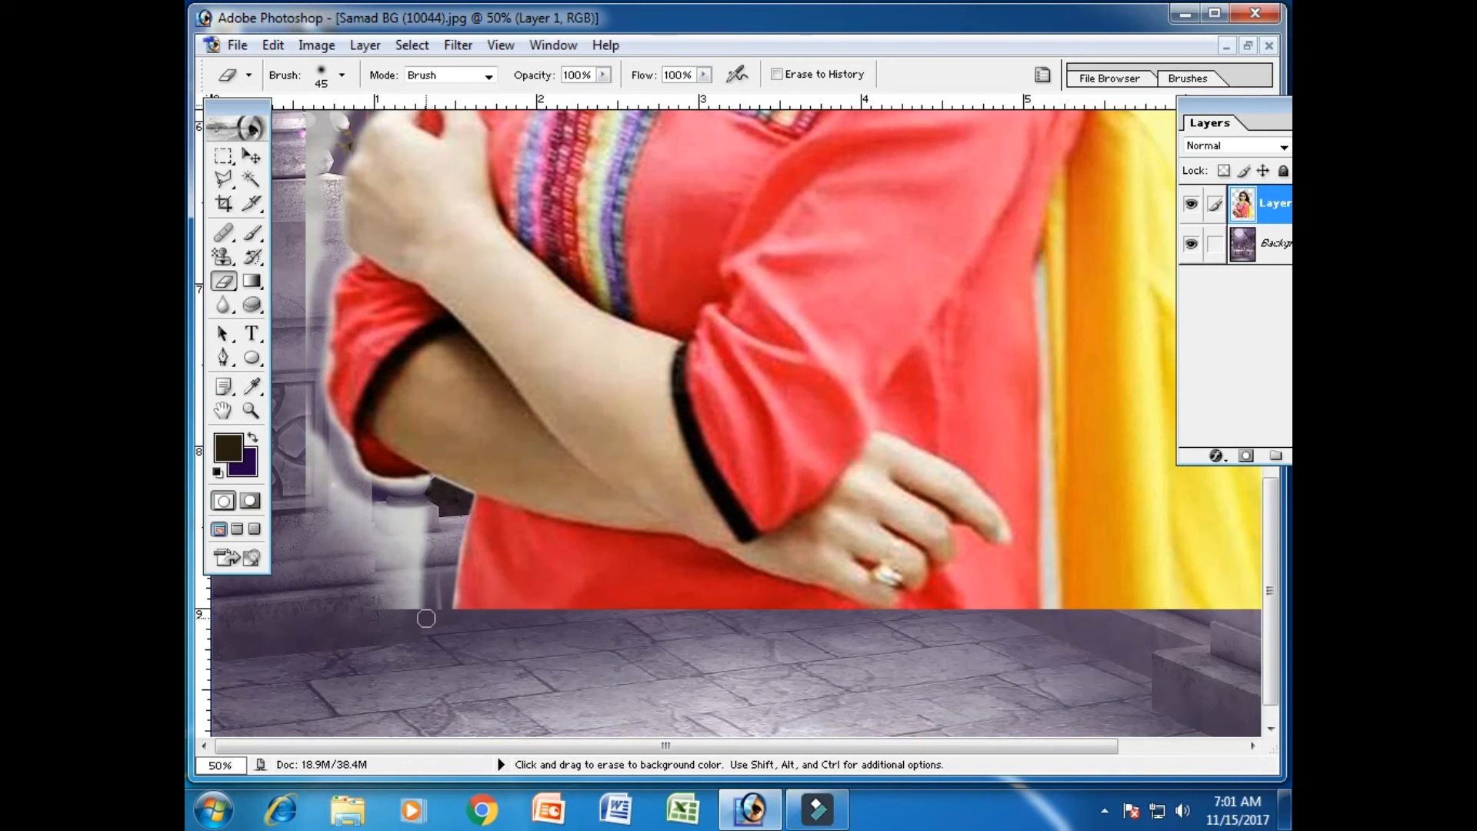
# - Set the eraser brush to 92 px and erase the remaining pale strip beneath the elbow beside the kameez
pyautogui.rightClick(653, 528)
pyautogui.moveTo(742, 569)
pyautogui.mouseDown()
pyautogui.moveTo(760, 570)
pyautogui.moveTo(687, 569)
pyautogui.mouseUp()
pyautogui.click(389, 638)
pyautogui.rightClick(601, 496)
pyautogui.moveTo(690, 552); pyautogui.dragTo(750, 537)
pyautogui.click(396, 643)
pyautogui.rightClick(625, 496)
pyautogui.moveTo(388, 629)
pyautogui.mouseDown()
pyautogui.moveTo(436, 511)
pyautogui.moveTo(392, 521)
pyautogui.moveTo(360, 600)
pyautogui.moveTo(410, 587)
pyautogui.moveTo(386, 583)
pyautogui.moveTo(389, 525)
pyautogui.moveTo(358, 508)
pyautogui.moveTo(311, 545)
pyautogui.moveTo(333, 510)
pyautogui.mouseUp()
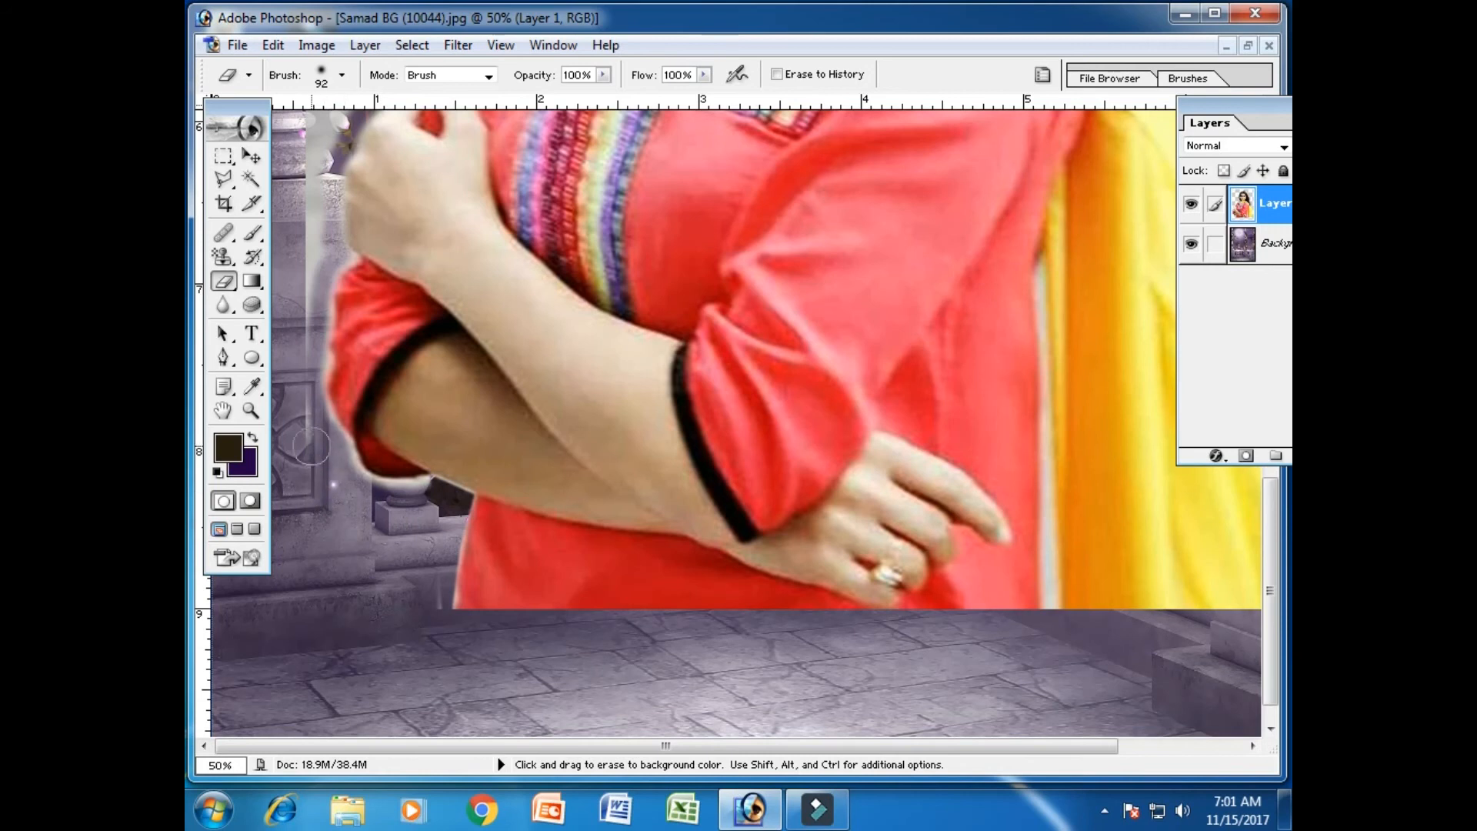
# - Erase the leftover background haze over the stone pillar and flowers beside the raised hand
pyautogui.press('space')
pyautogui.moveTo(315, 206)
pyautogui.mouseDown()
pyautogui.moveTo(316, 468)
pyautogui.moveTo(314, 391)
pyautogui.moveTo(352, 265)
pyautogui.moveTo(383, 311)
pyautogui.mouseUp()
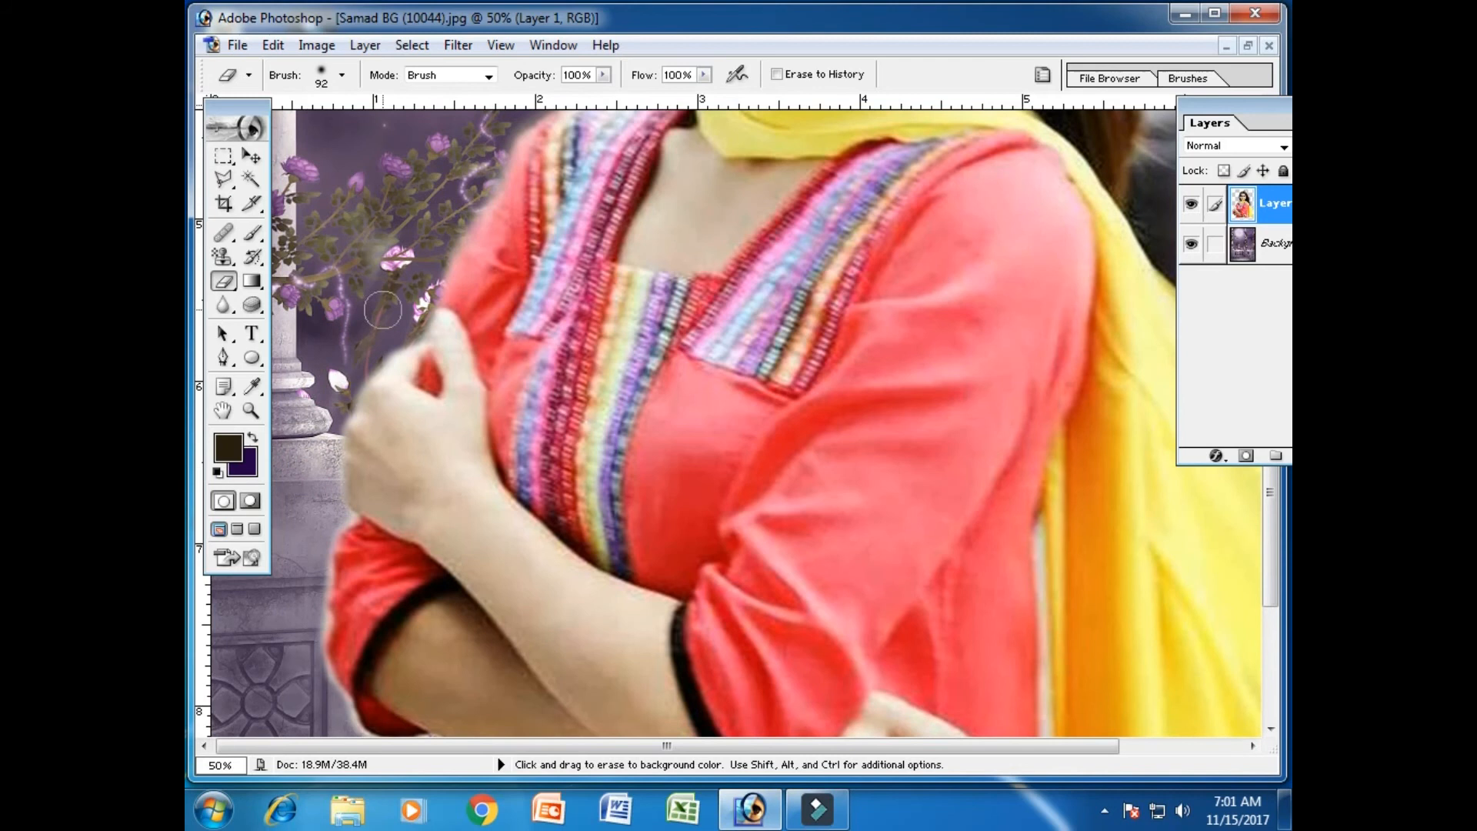
pyautogui.press('space')
pyautogui.moveTo(369, 242); pyautogui.dragTo(308, 504)
pyautogui.moveTo(260, 633); pyautogui.dragTo(339, 380)
pyautogui.press('space')
pyautogui.moveTo(422, 303); pyautogui.dragTo(604, 44)
pyautogui.moveTo(358, 625)
pyautogui.mouseDown()
pyautogui.moveTo(377, 301)
pyautogui.moveTo(377, 314)
pyautogui.mouseUp()
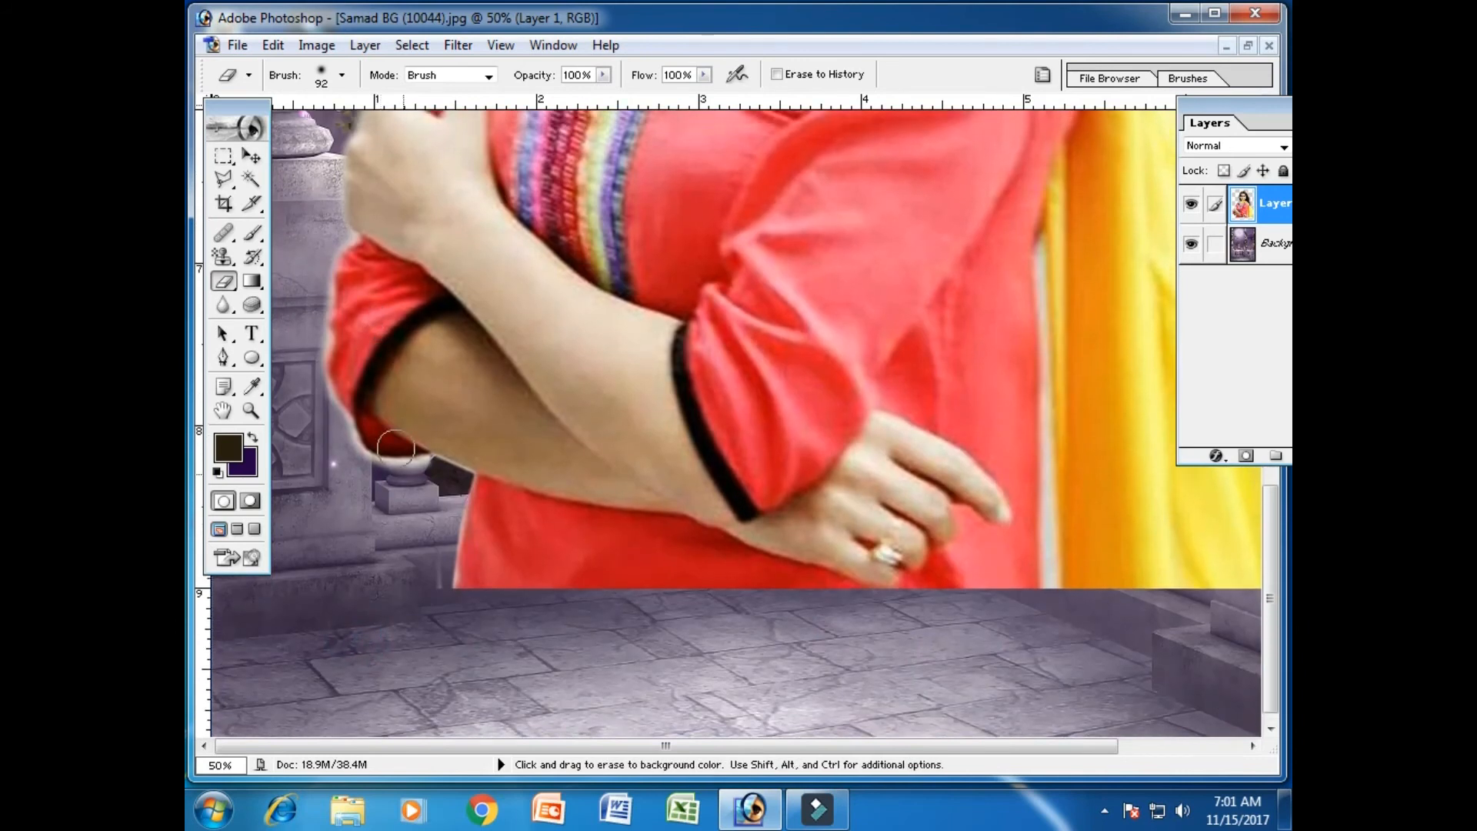
# - Set the eraser brush to 45 px and erase the light fringe around the bent sleeve and elbow
pyautogui.rightClick(436, 545)
pyautogui.moveTo(558, 570); pyautogui.dragTo(509, 571)
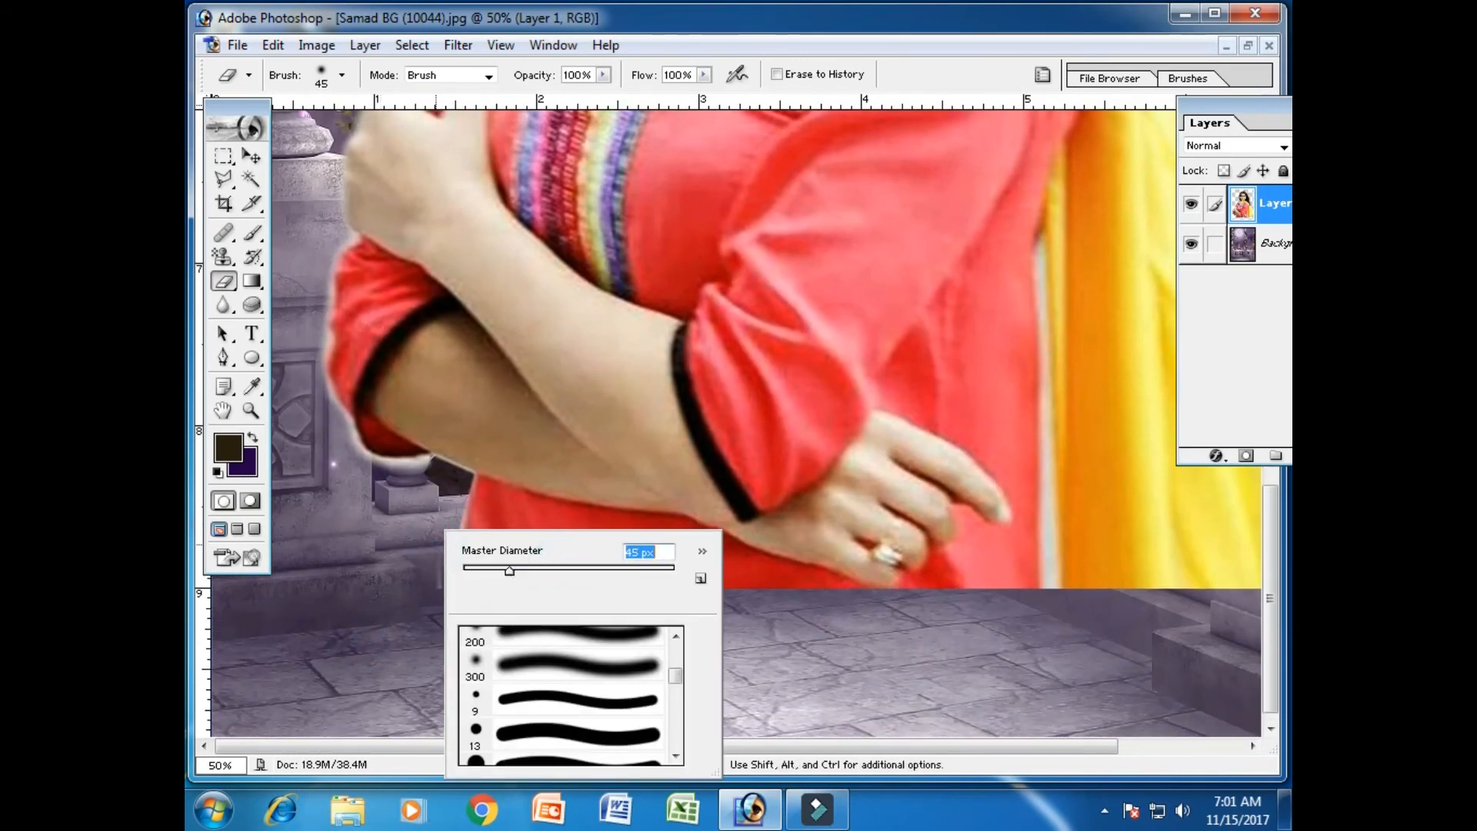
pyautogui.click(424, 476)
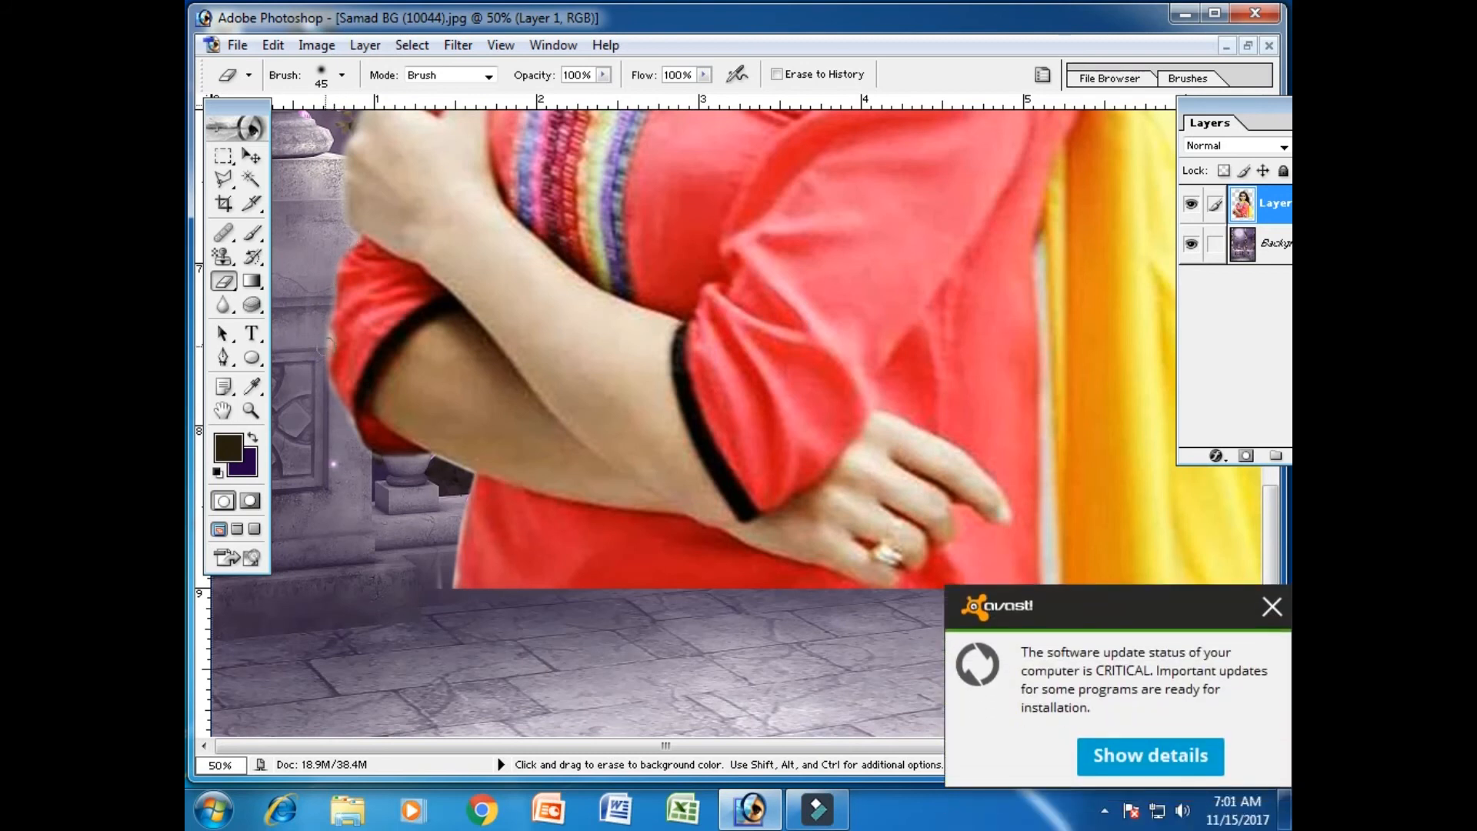
pyautogui.click(325, 346)
# - Dismiss the Avast software update notification that covers part of the image
pyautogui.press('space')
pyautogui.moveTo(324, 300); pyautogui.dragTo(328, 591)
pyautogui.moveTo(514, 627); pyautogui.dragTo(396, 299)
pyautogui.moveTo(750, 504); pyautogui.dragTo(528, 460)
pyautogui.moveTo(717, 357); pyautogui.dragTo(663, 692)
pyautogui.moveTo(747, 478); pyautogui.dragTo(666, 723)
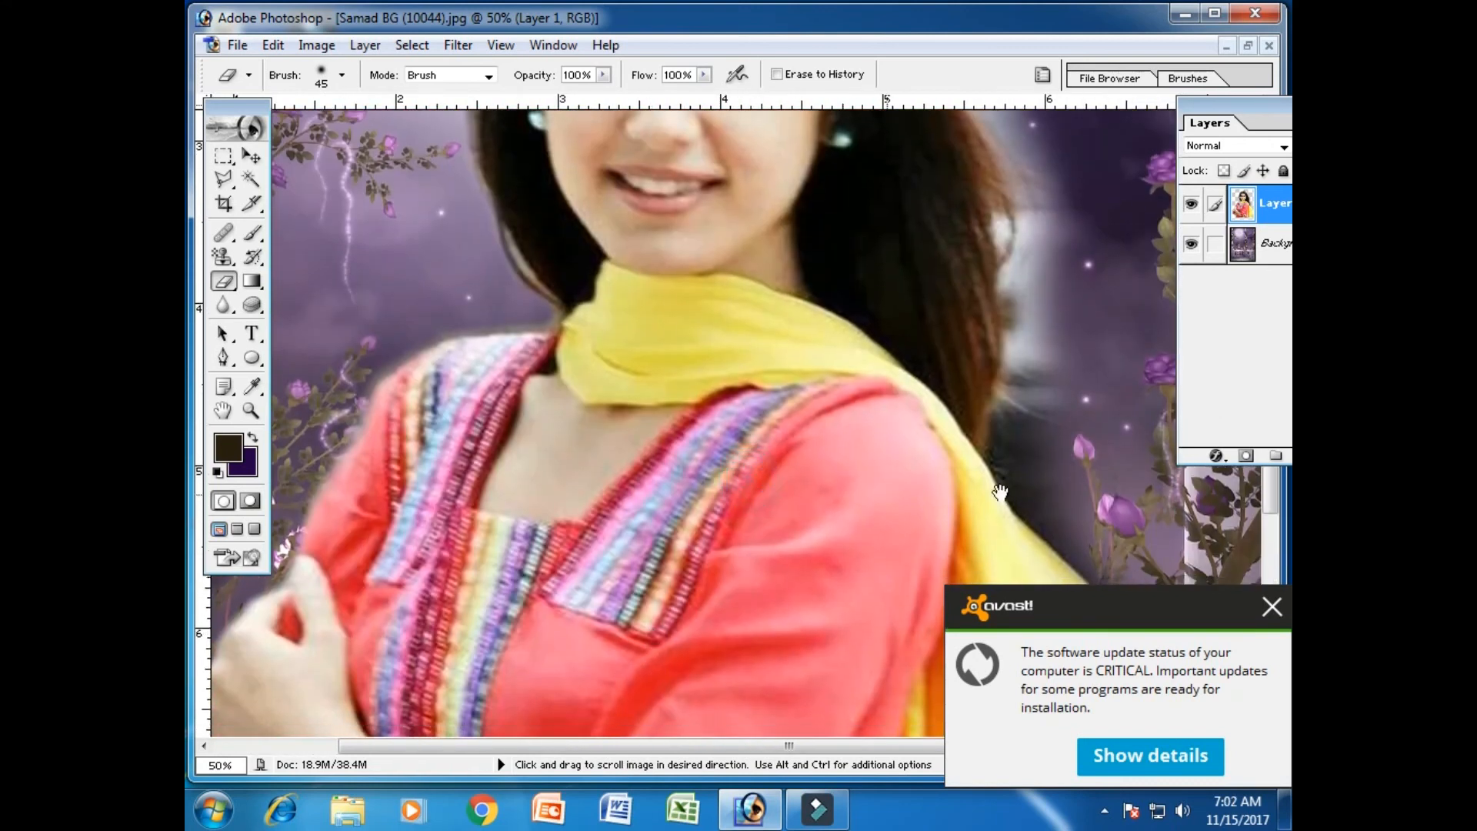
pyautogui.click(1273, 607)
pyautogui.scroll(2, 1160, 567)
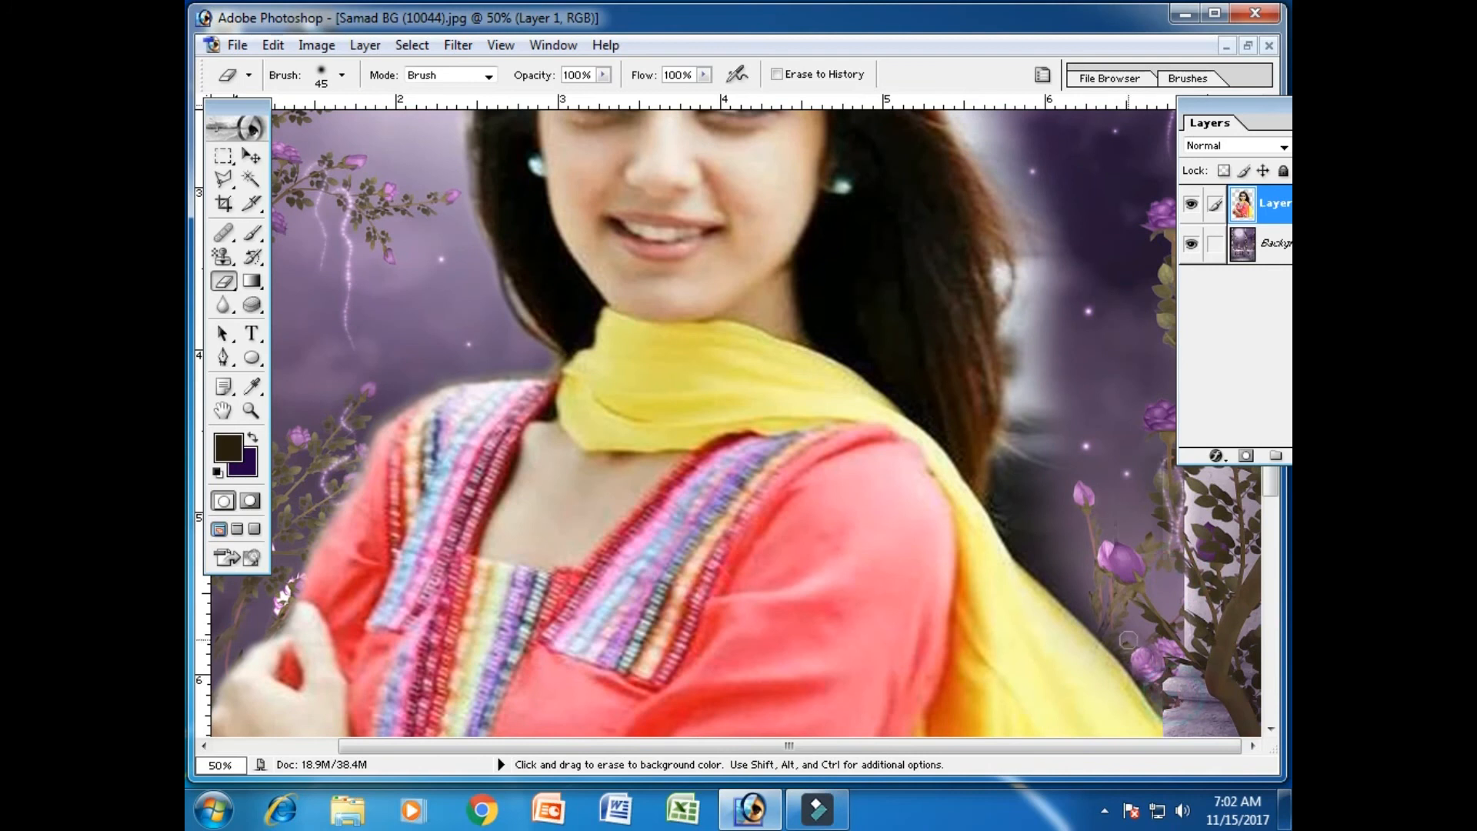
# - Set the eraser brush to 96 px and erase the leftover background between the yellow scarf and the hair ends
pyautogui.rightClick(1120, 495)
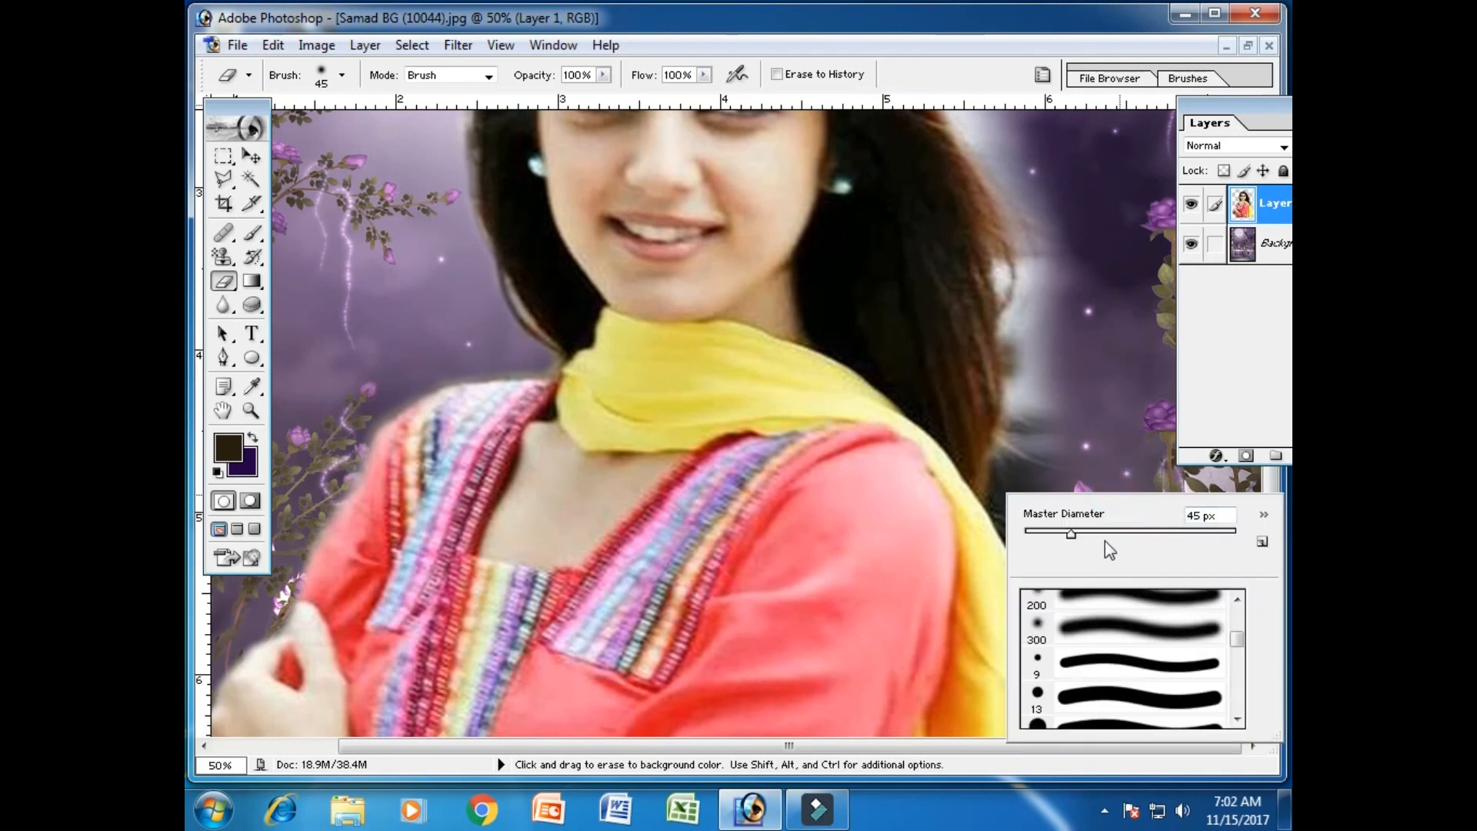
pyautogui.moveTo(1114, 535); pyautogui.dragTo(1124, 535)
pyautogui.click(1102, 413)
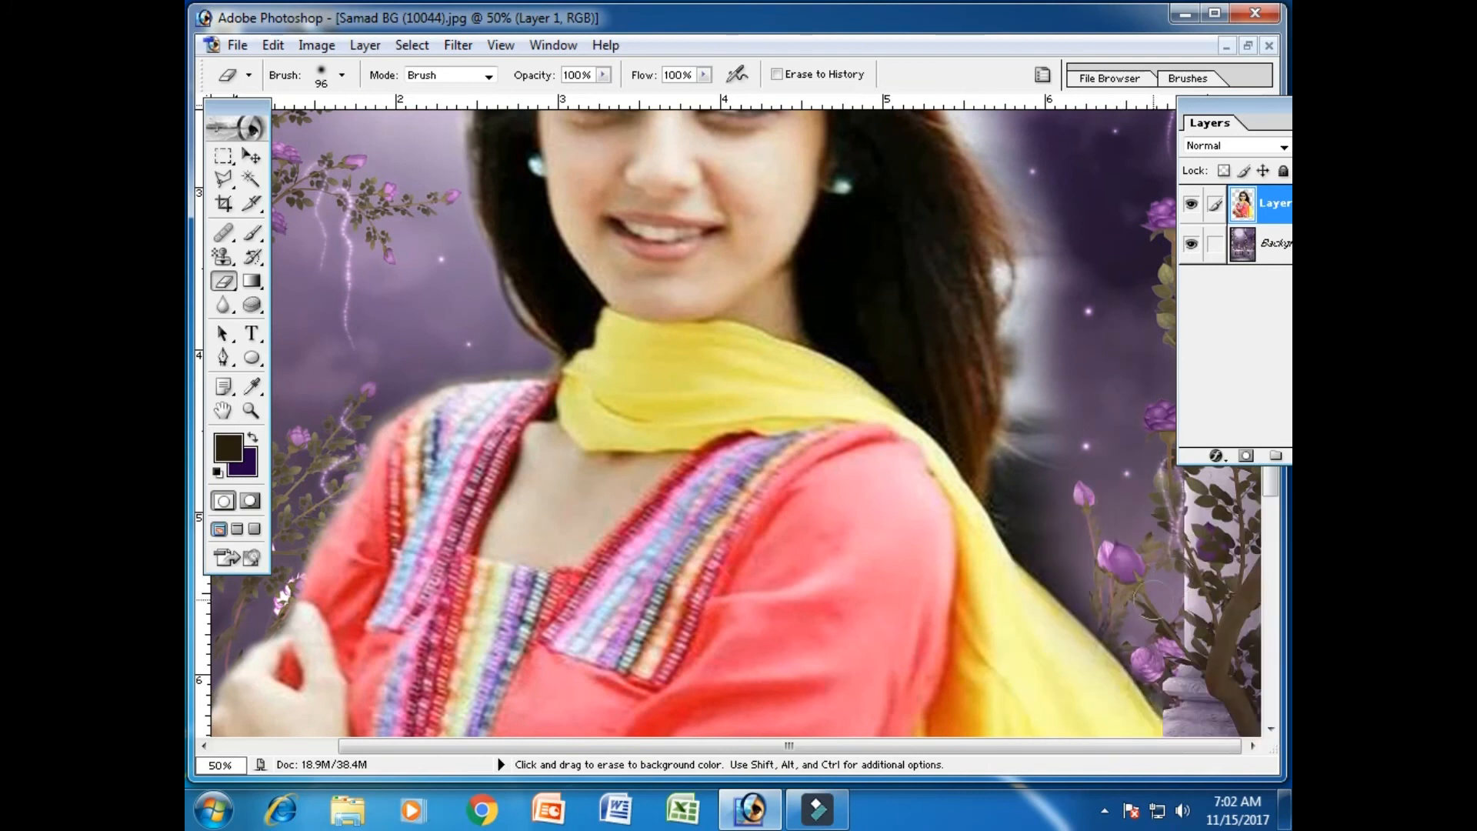
pyautogui.moveTo(1112, 610)
pyautogui.mouseDown()
pyautogui.moveTo(1039, 422)
pyautogui.moveTo(1019, 412)
pyautogui.moveTo(1010, 446)
pyautogui.mouseUp()
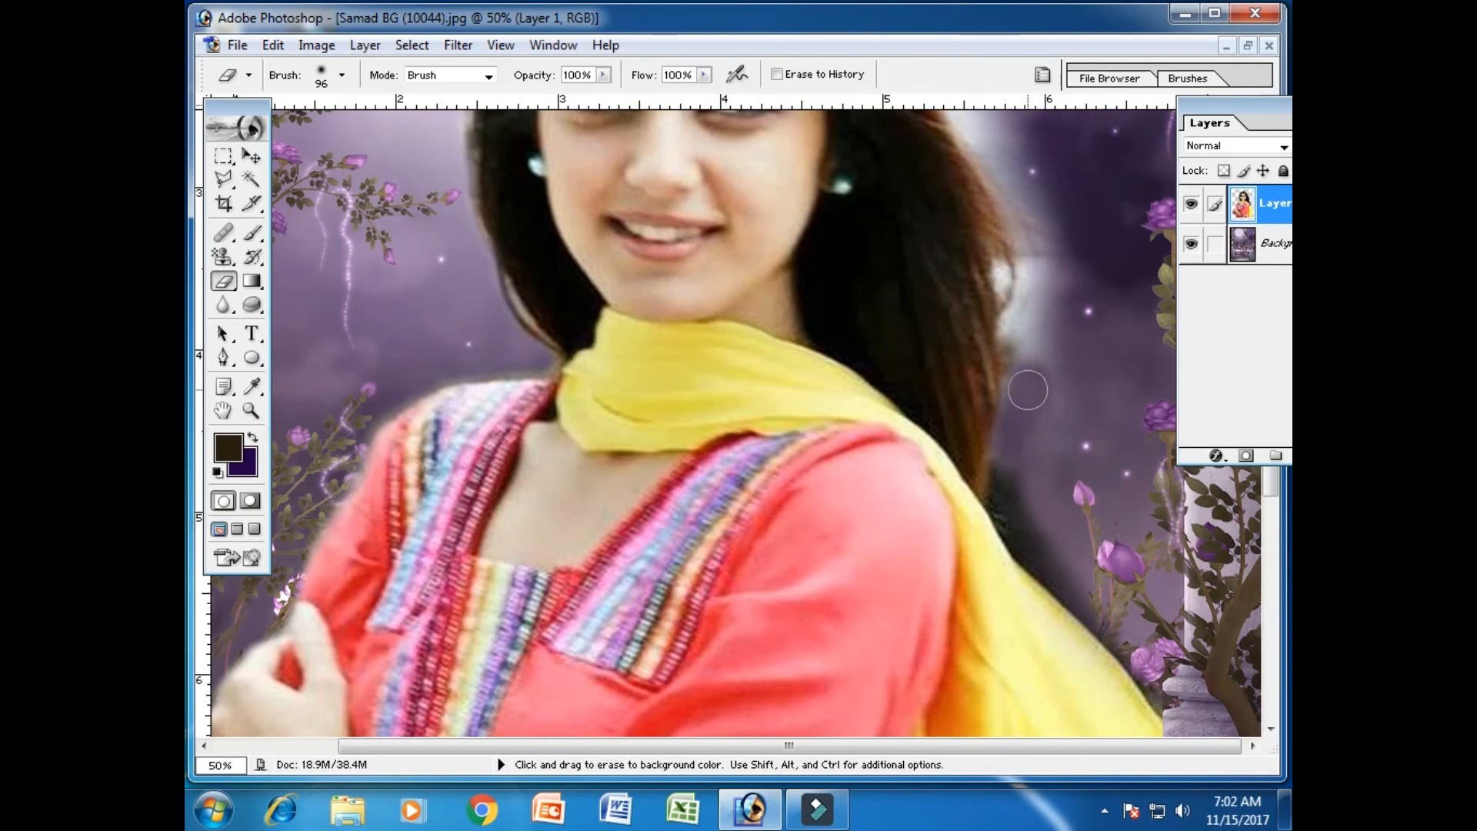
# - Erase the leftover background along the hair's outer edge from the scarf side up to the pillar, and undo the stroke over the crown
pyautogui.press('space')
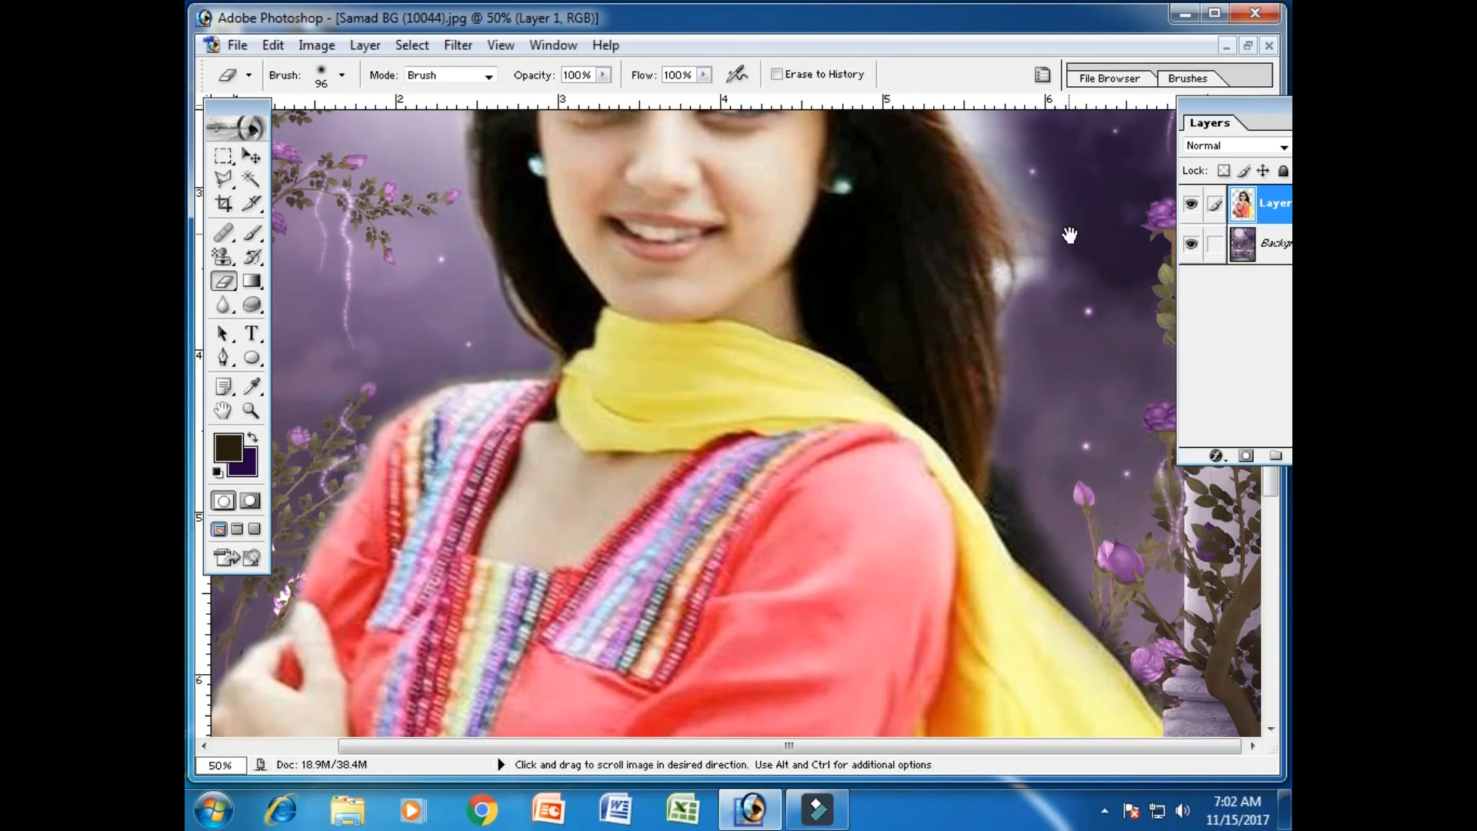
pyautogui.moveTo(1069, 235); pyautogui.dragTo(1070, 572)
pyautogui.moveTo(1016, 624)
pyautogui.mouseDown()
pyautogui.moveTo(1049, 580)
pyautogui.moveTo(1037, 618)
pyautogui.moveTo(1018, 532)
pyautogui.moveTo(1017, 599)
pyautogui.moveTo(1004, 490)
pyautogui.moveTo(986, 461)
pyautogui.moveTo(1013, 512)
pyautogui.moveTo(925, 359)
pyautogui.moveTo(995, 492)
pyautogui.moveTo(1014, 428)
pyautogui.moveTo(957, 349)
pyautogui.moveTo(1008, 462)
pyautogui.moveTo(846, 209)
pyautogui.moveTo(1058, 600)
pyautogui.mouseUp()
pyautogui.press('space')
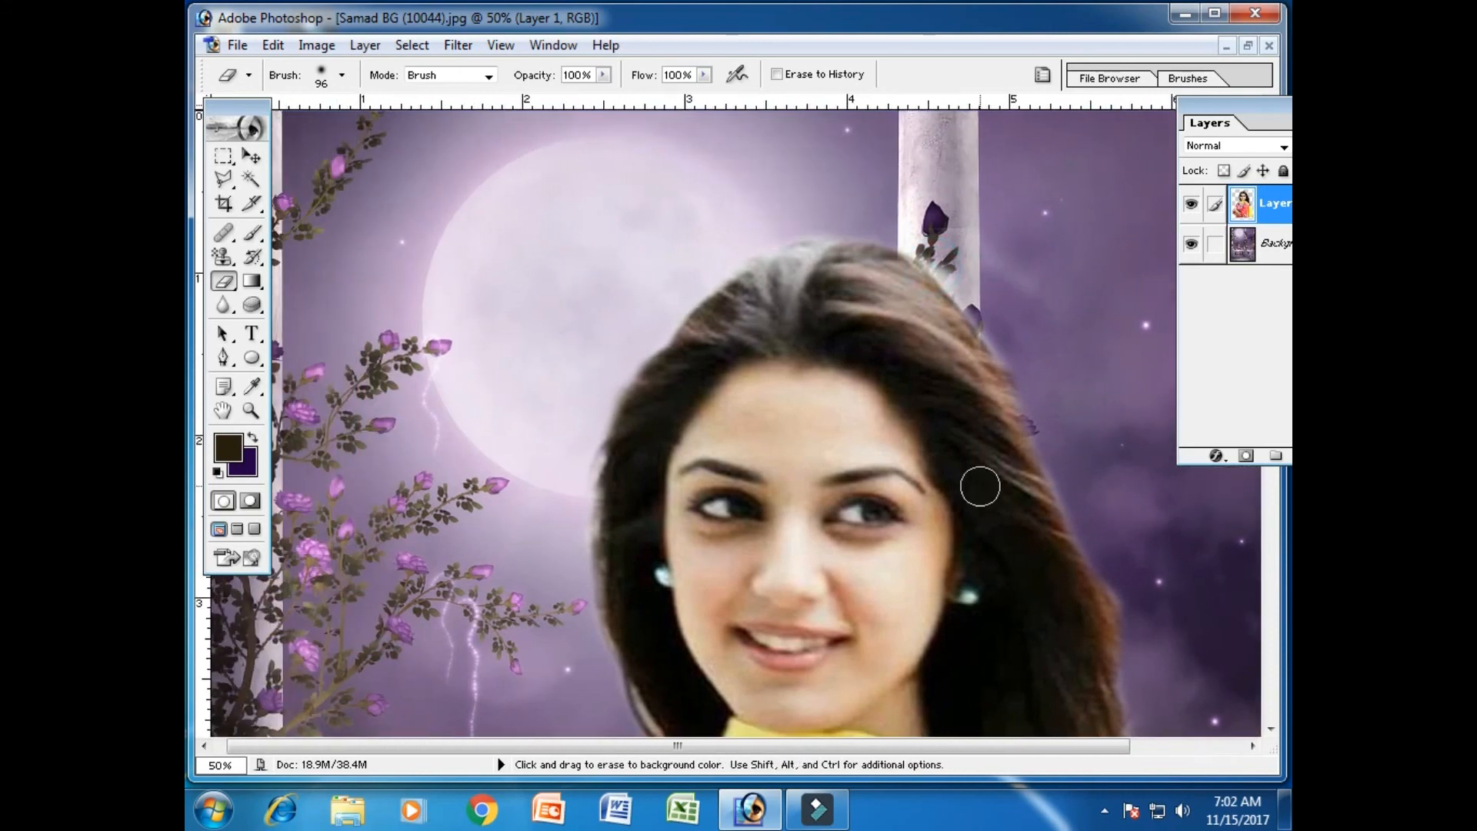
pyautogui.moveTo(1023, 339); pyautogui.dragTo(928, 246)
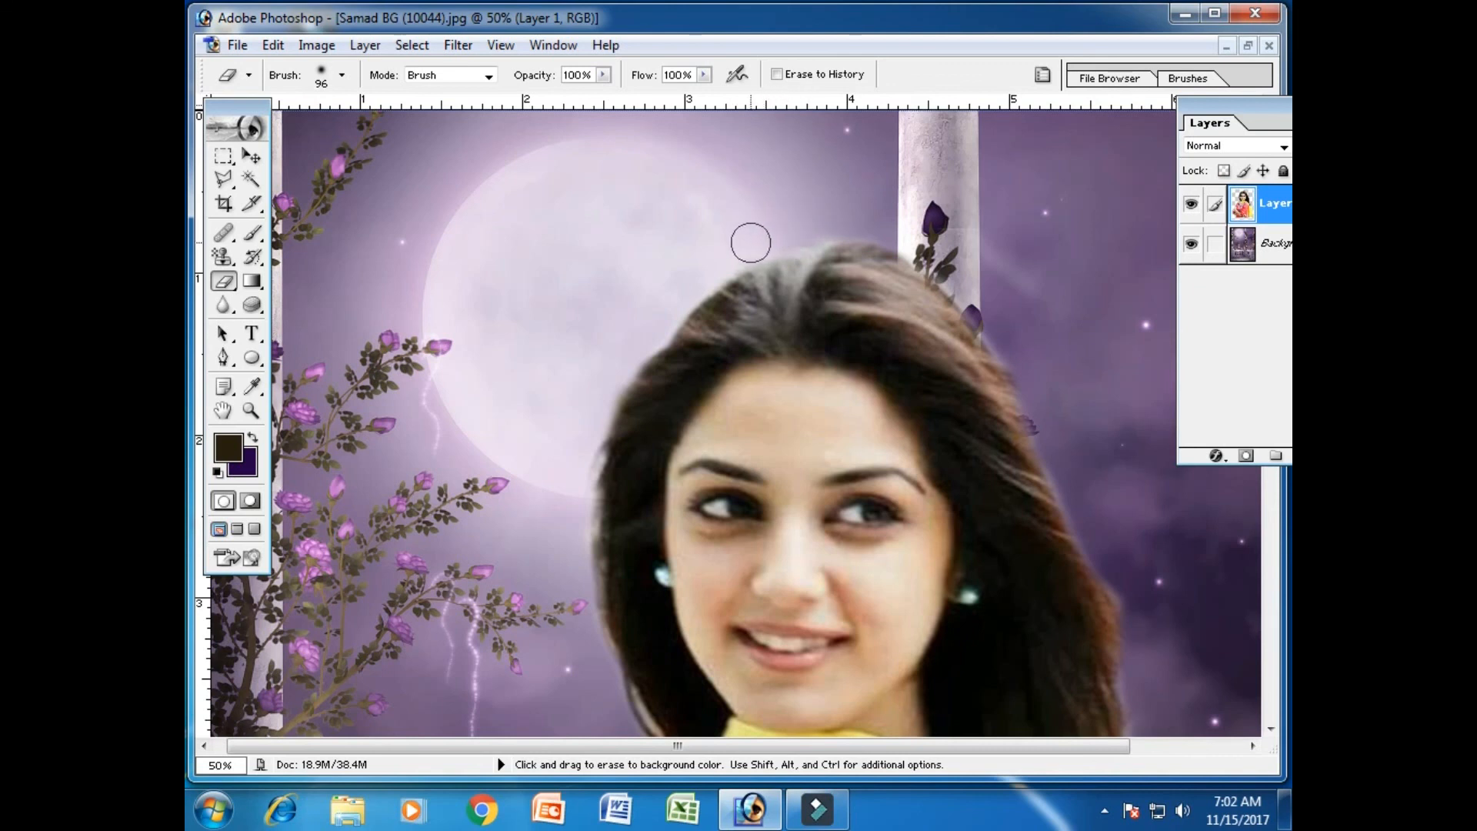
pyautogui.press('ctrl')
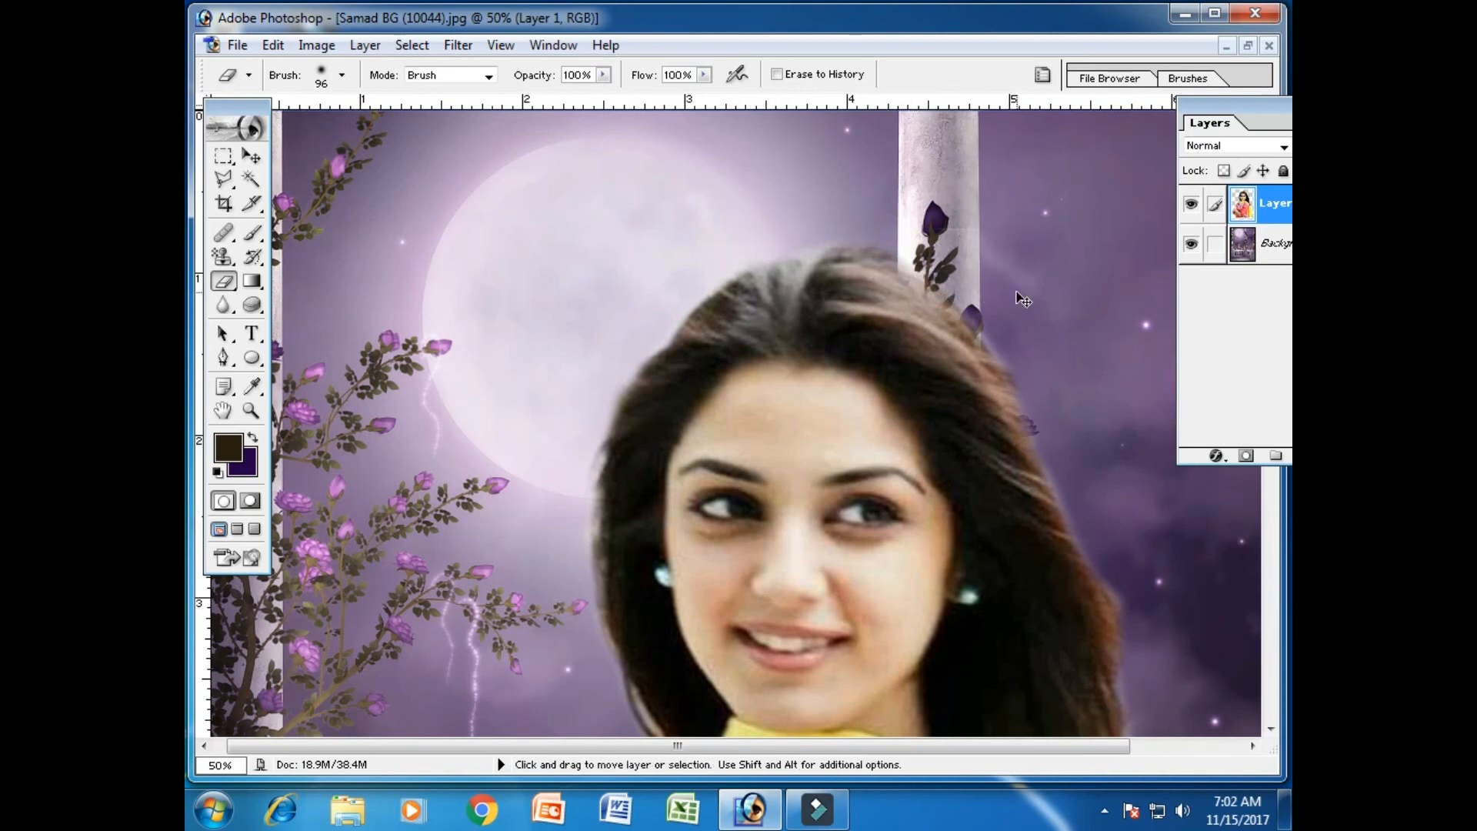
pyautogui.hotkey('ctrl', 'z')
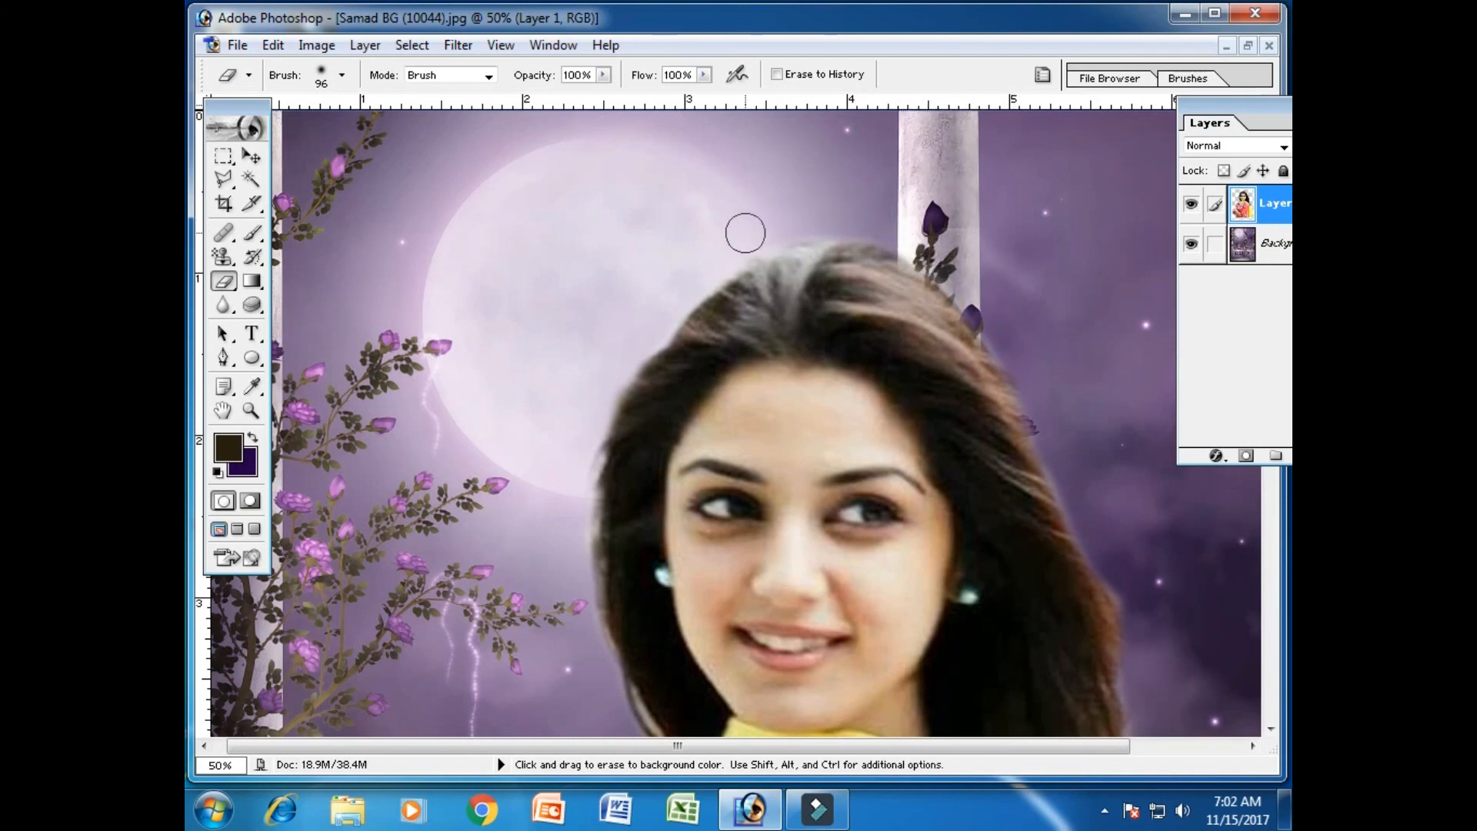
# - Trim the remaining light fringe along the lower hair edge above the yellow scarf with the 96 px eraser
pyautogui.press('space')
pyautogui.moveTo(1164, 621); pyautogui.dragTo(954, 251)
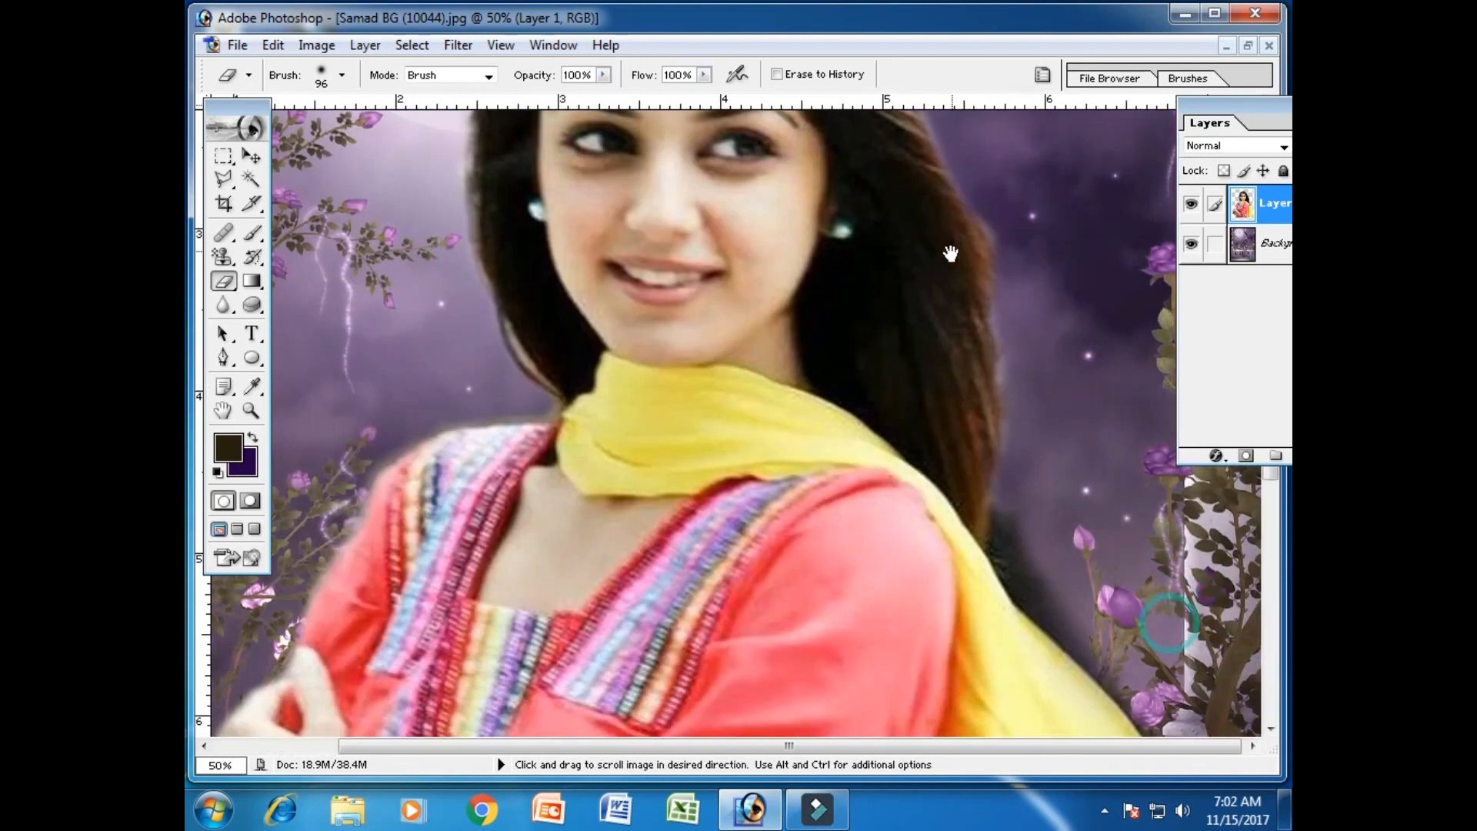
pyautogui.click(1018, 367)
pyautogui.click(1014, 350)
pyautogui.click(1014, 321)
pyautogui.click(1008, 310)
pyautogui.press('space')
pyautogui.moveTo(1023, 217); pyautogui.dragTo(1013, 452)
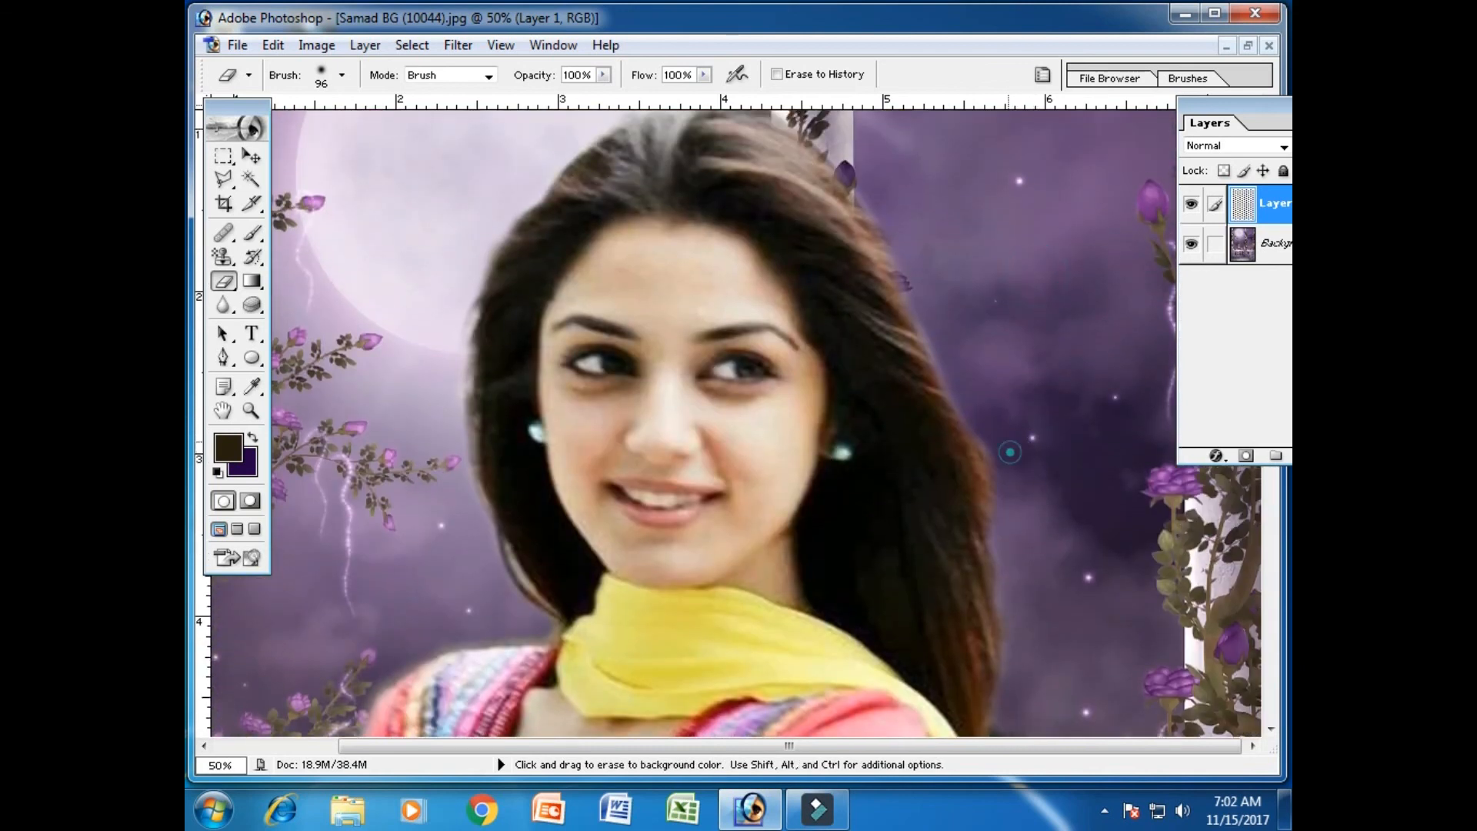
# - Enlarge the portrait layer with Free Transform from two opposite corners so it fills the whole canvas
pyautogui.press('ctrl')
pyautogui.hotkey('ctrl', '-')
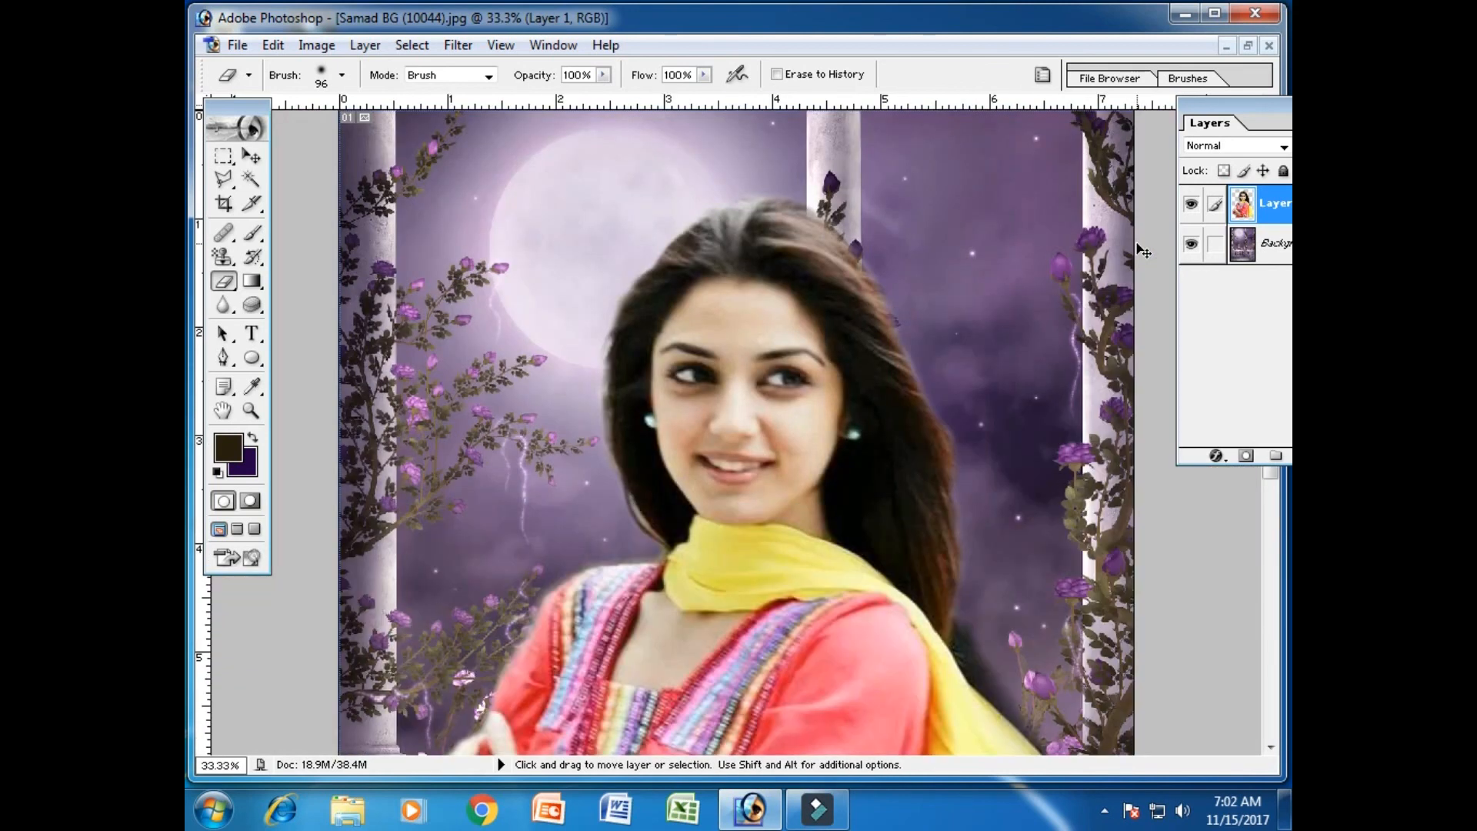
pyautogui.hotkey('ctrl', '-')
pyautogui.hotkey('ctrl', '-')
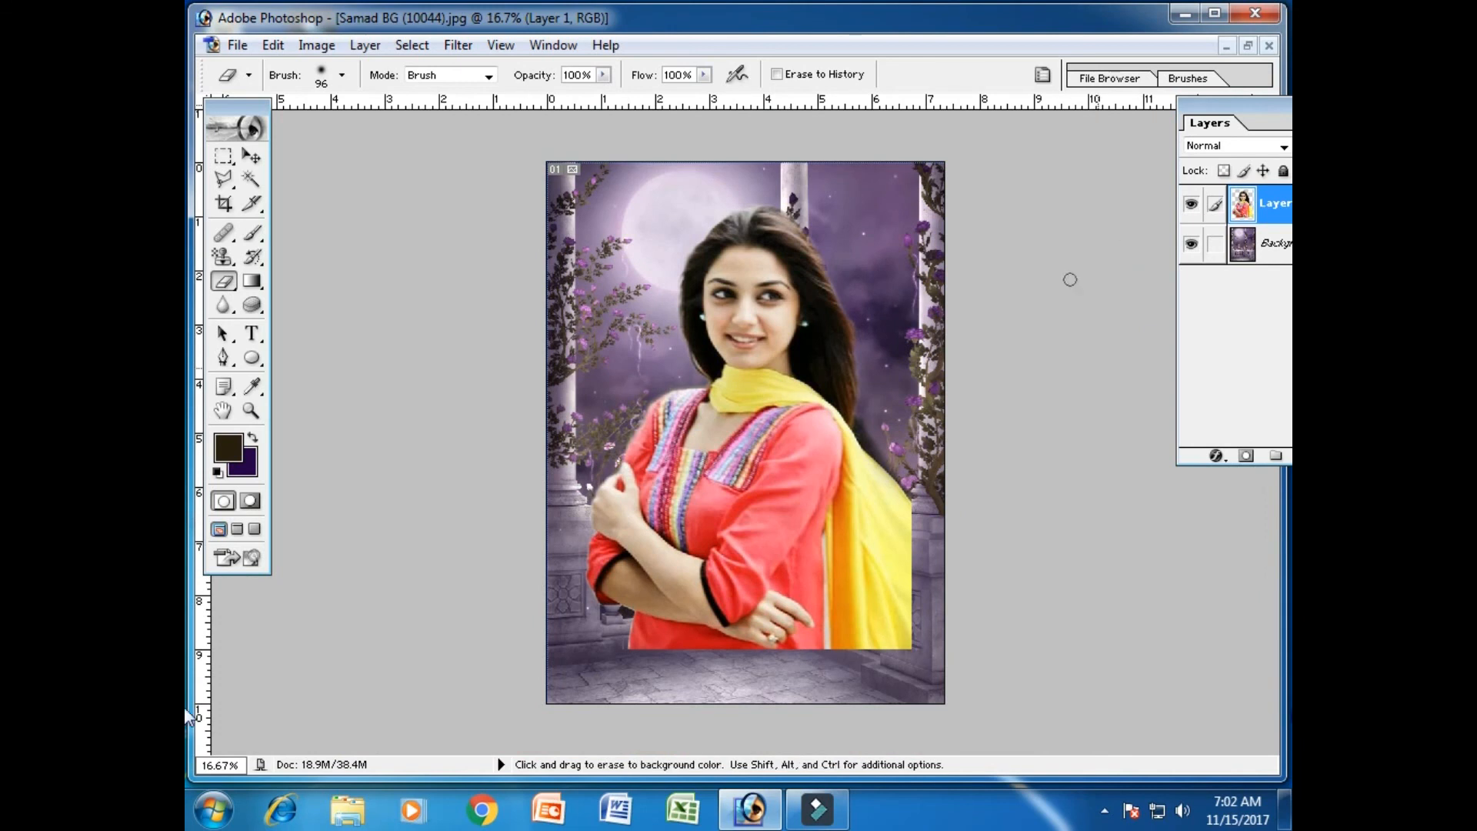
pyautogui.click(250, 156)
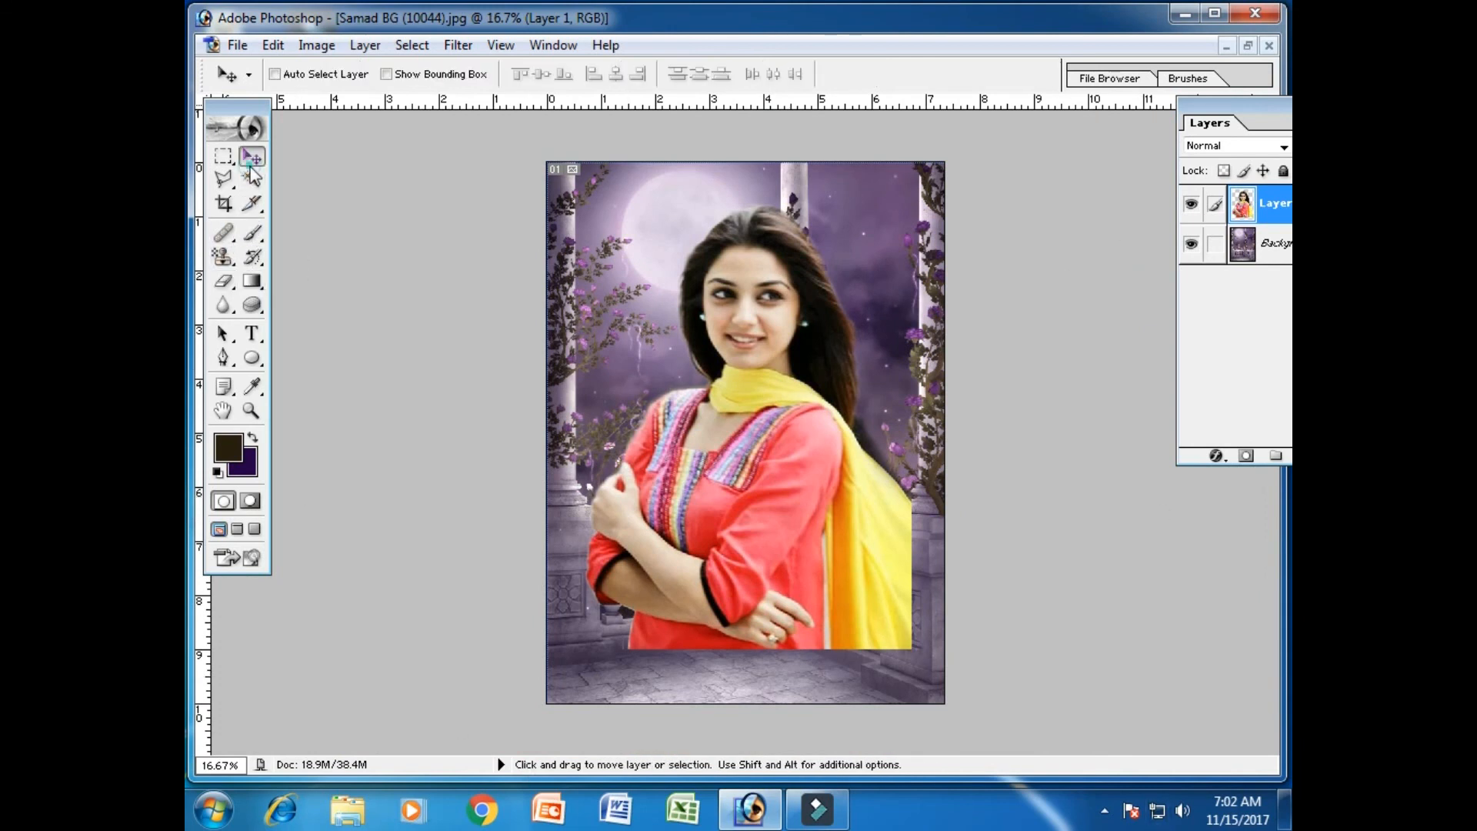
pyautogui.hotkey('ctrl', 't')
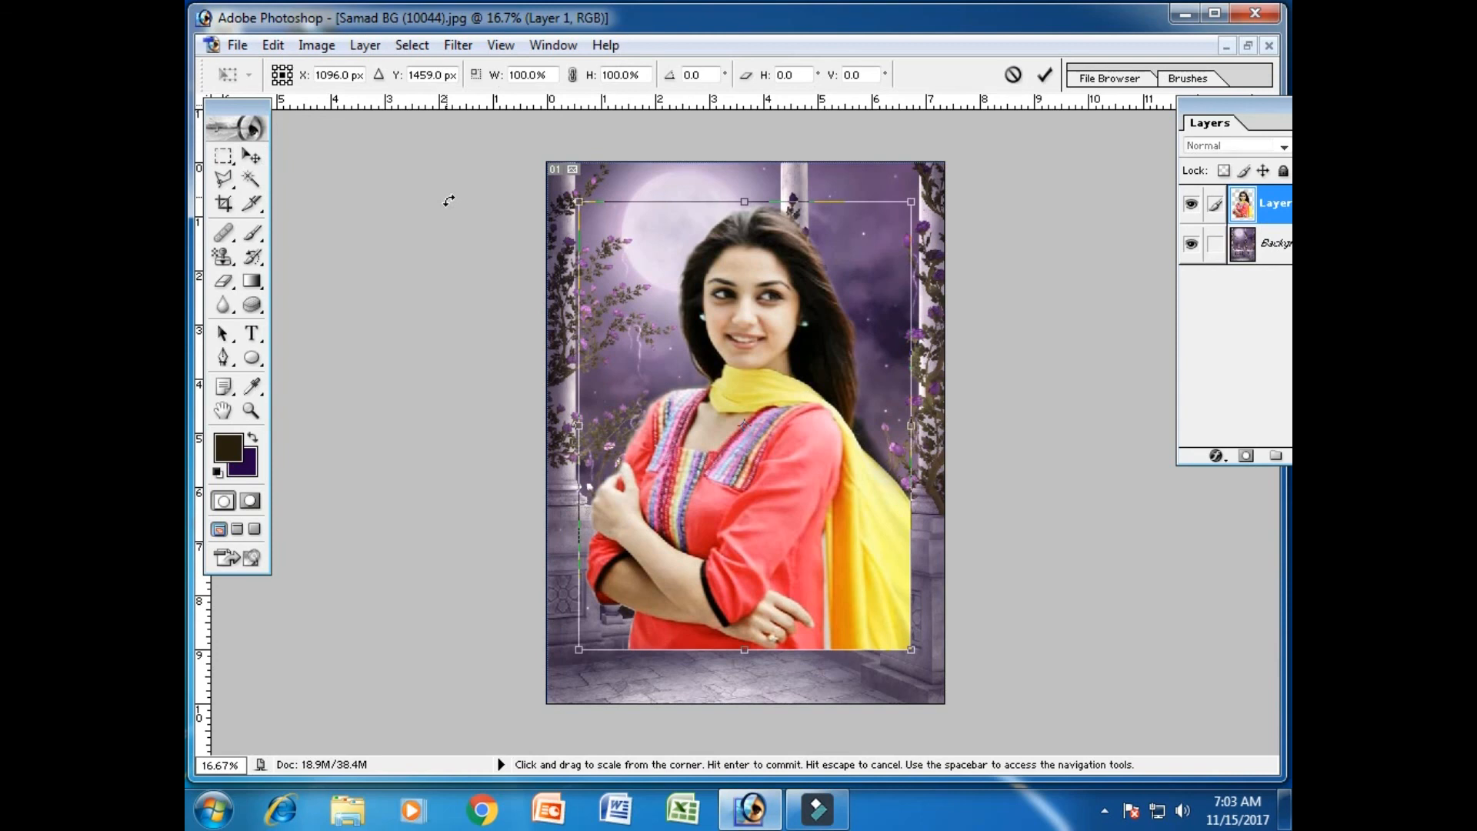
pyautogui.moveTo(909, 652); pyautogui.dragTo(945, 703)
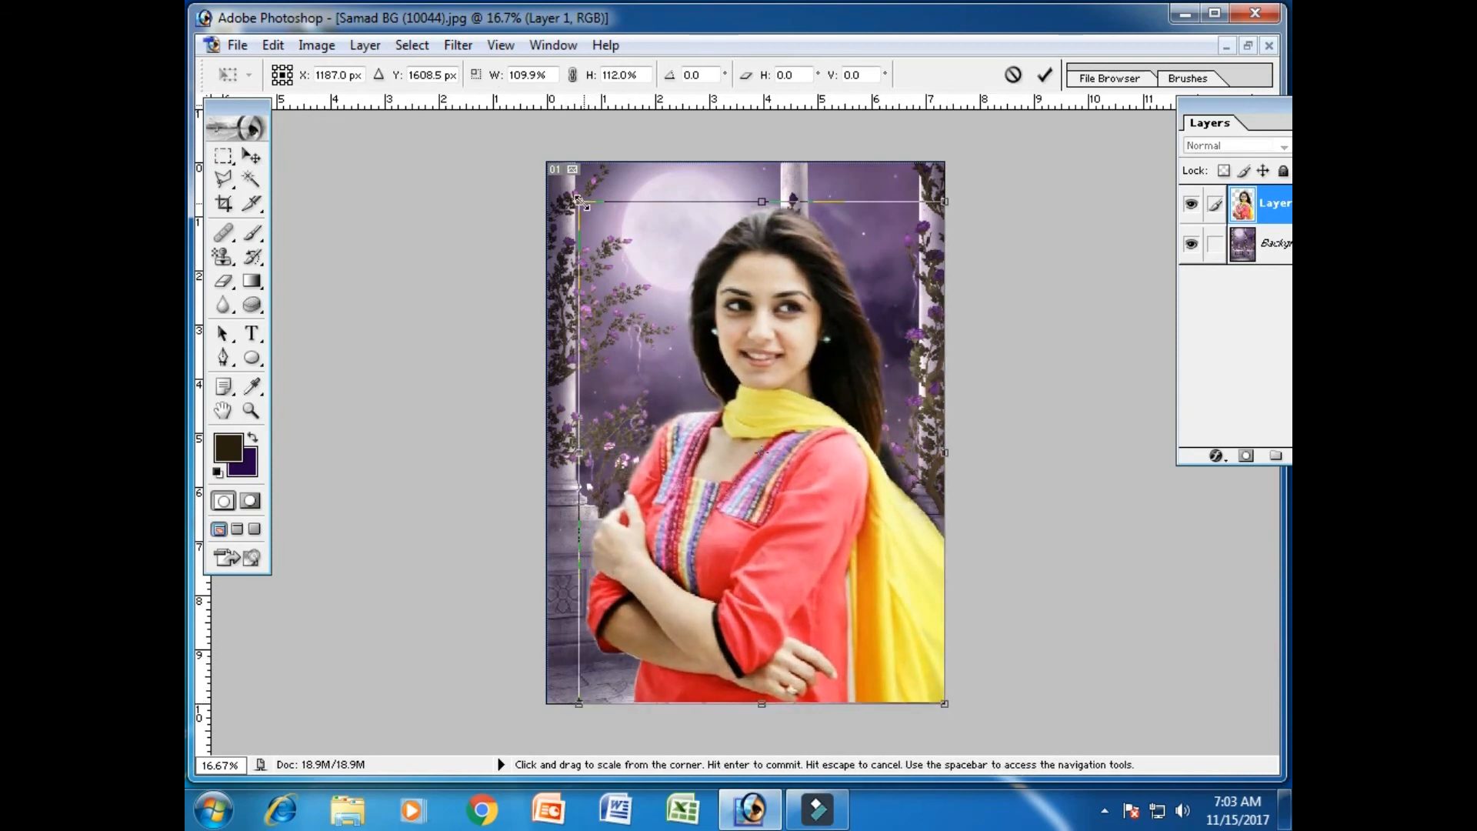
pyautogui.moveTo(578, 202); pyautogui.dragTo(554, 168)
pyautogui.press('Return')
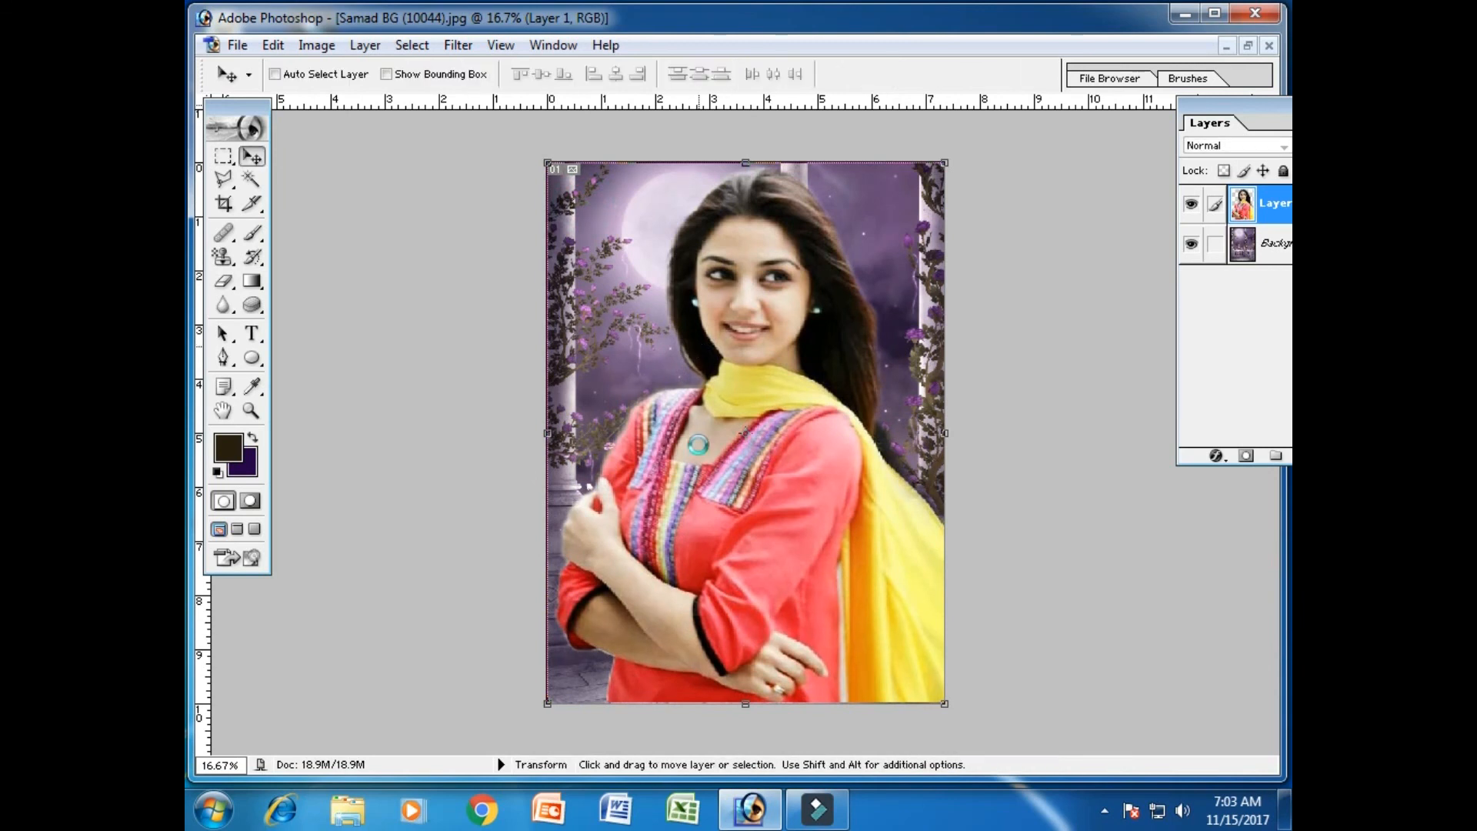
# - Restore the document window to compare the finished composite with the original photo, with the Eraser tool selected
pyautogui.click(1247, 46)
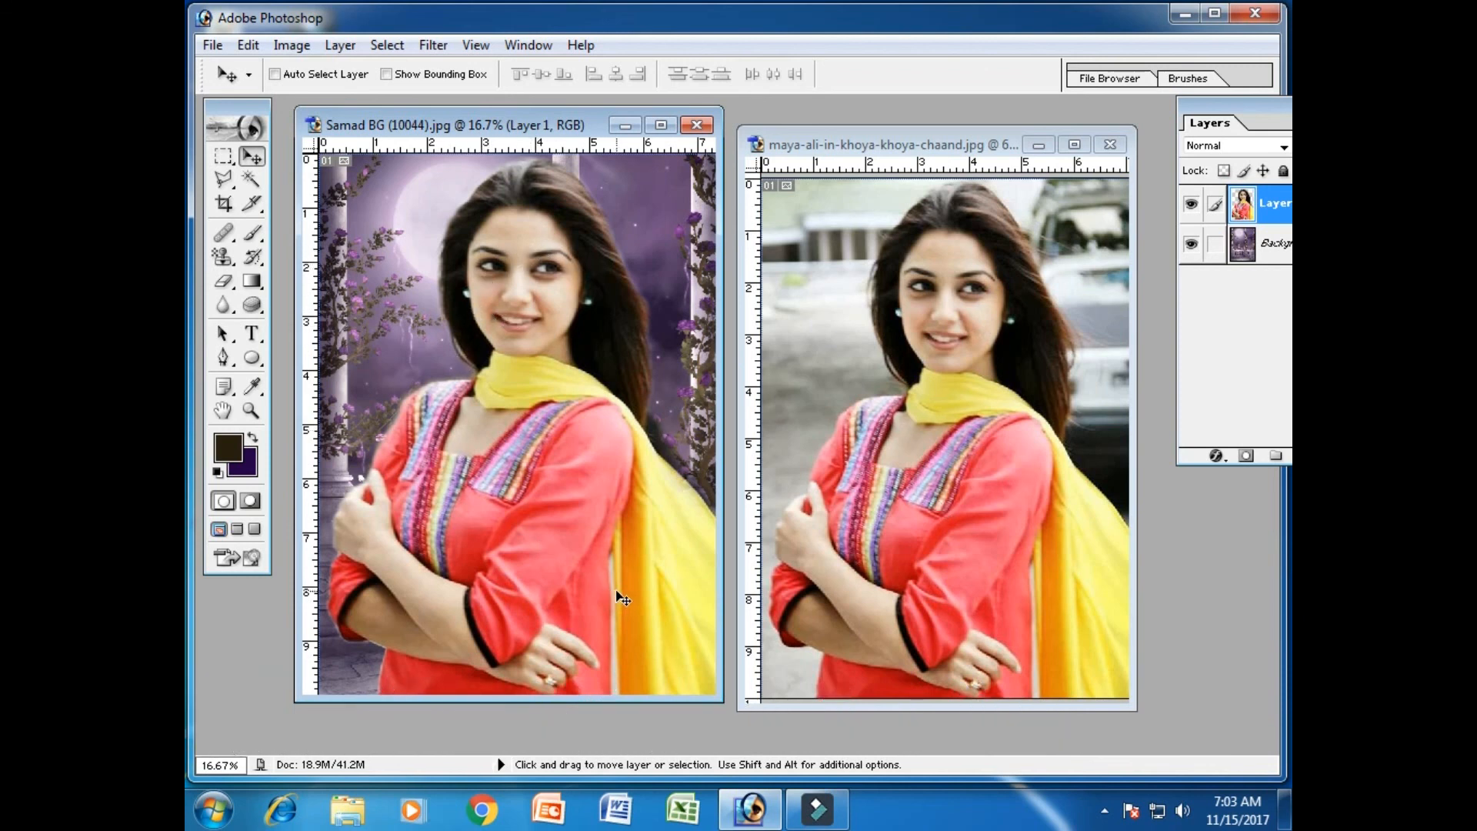
pyautogui.click(227, 286)
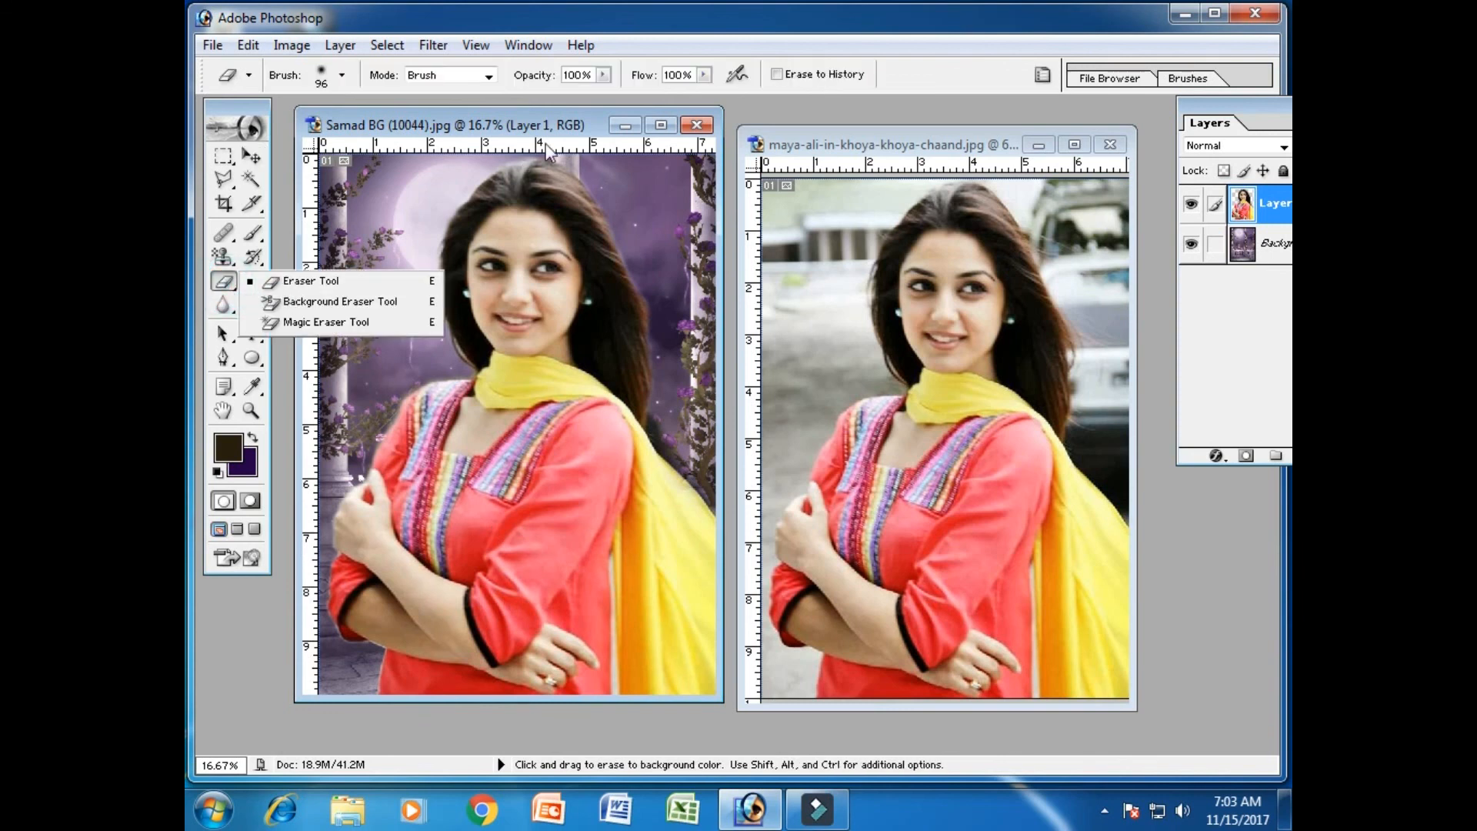
pyautogui.click(562, 121)
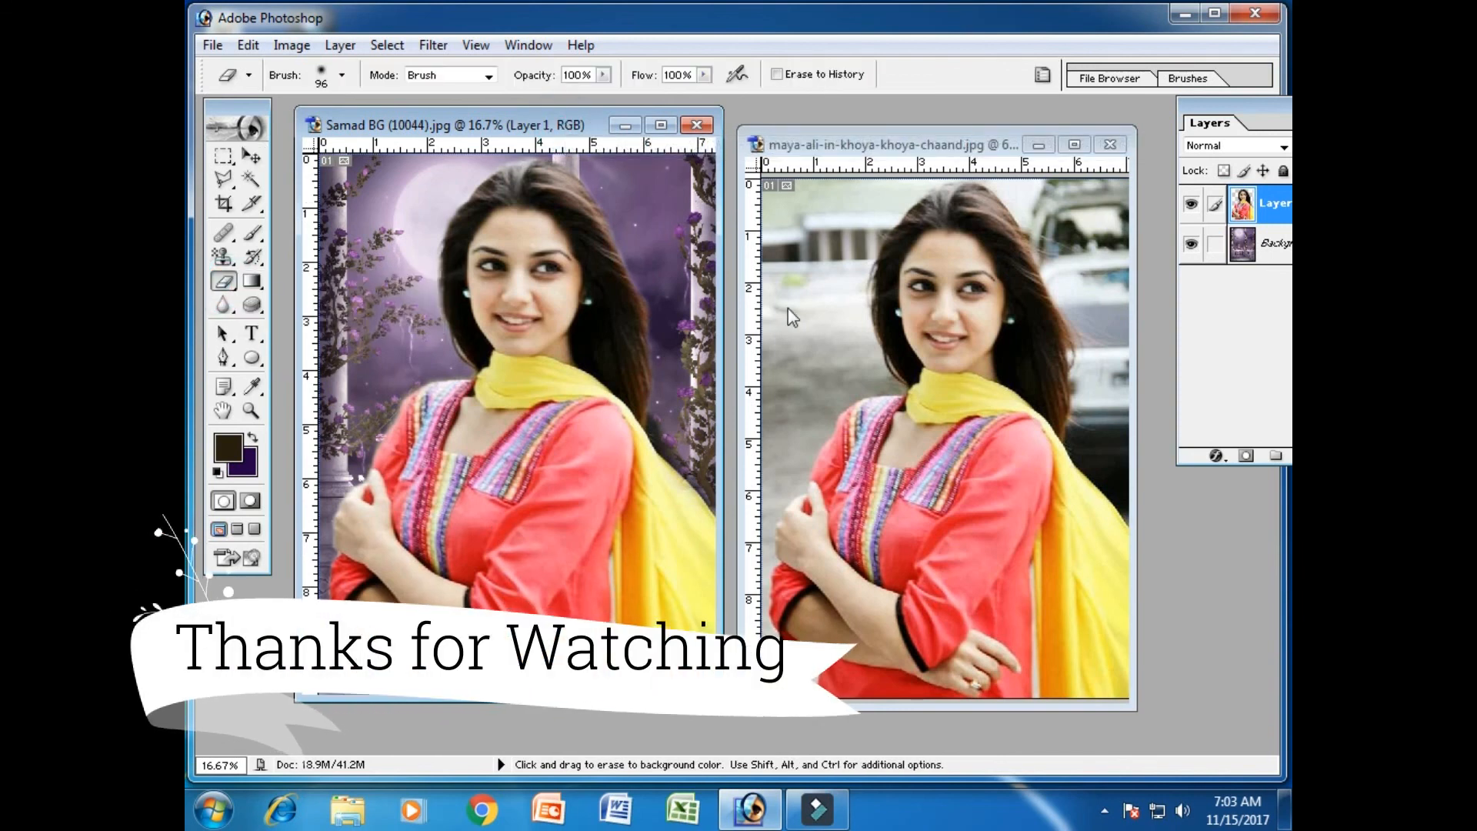